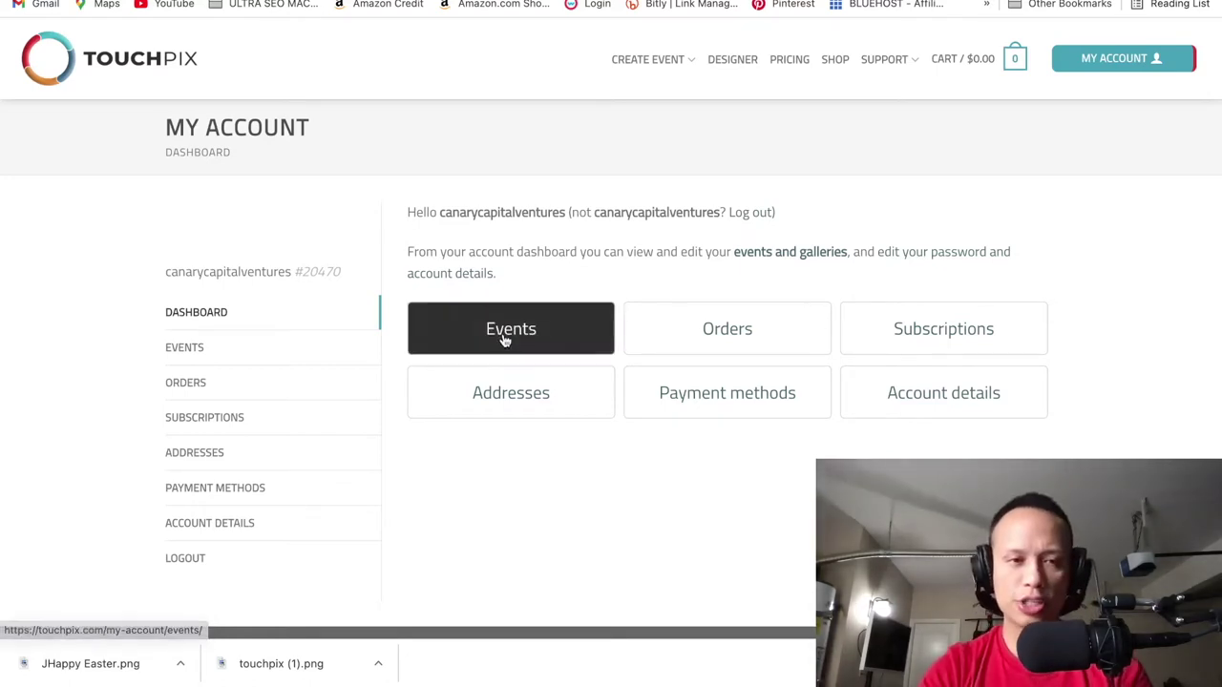
- Open the My Events list from the TouchPix My Account dashboard
click(505, 341)
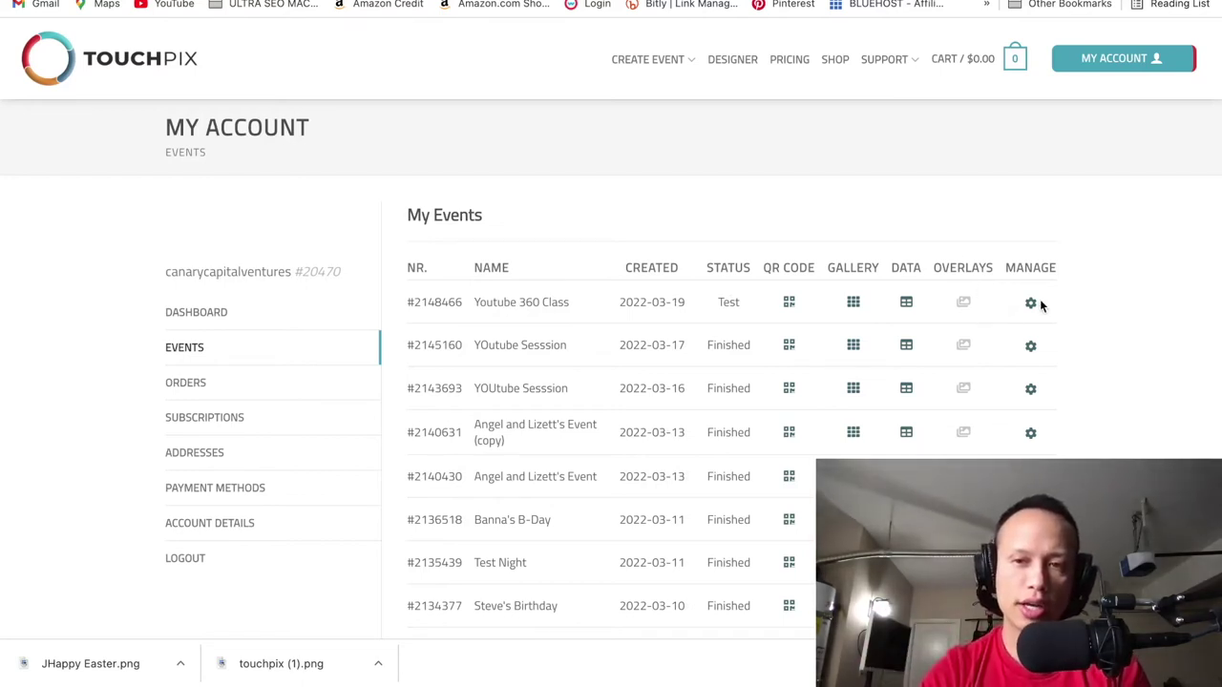
- Edit the Youtube 360 Class event, submit its settings unchanged, and continue to the designer
mouse_move(1030, 303)
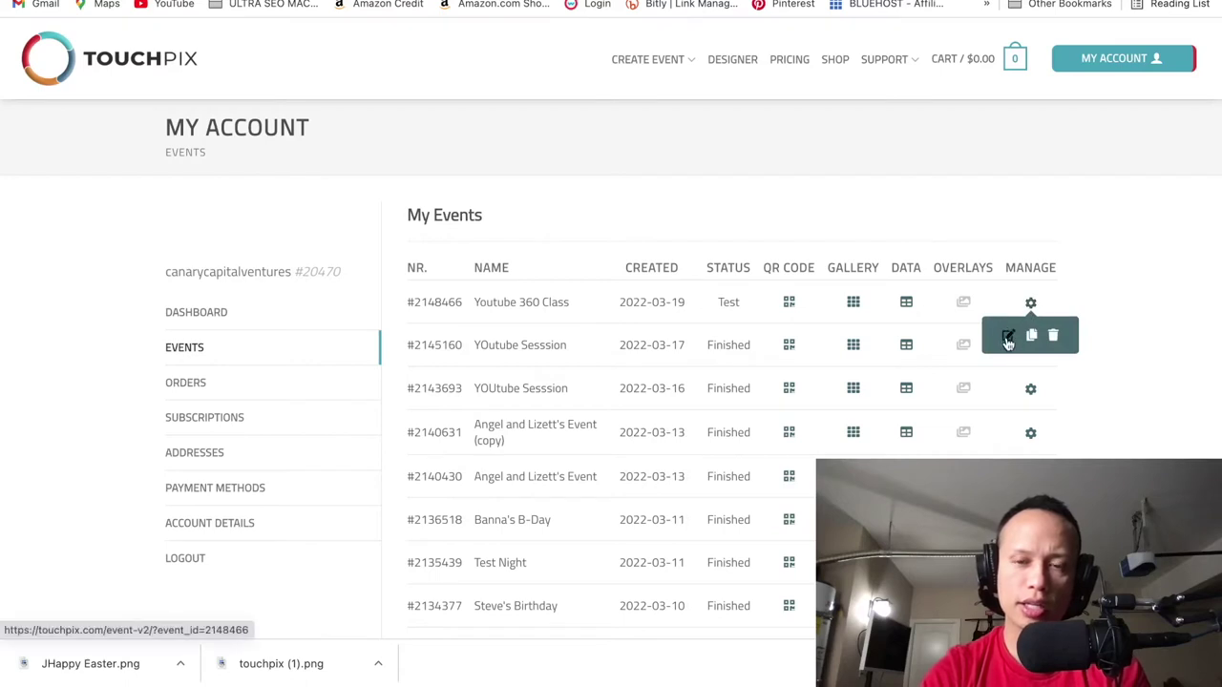
click(1007, 339)
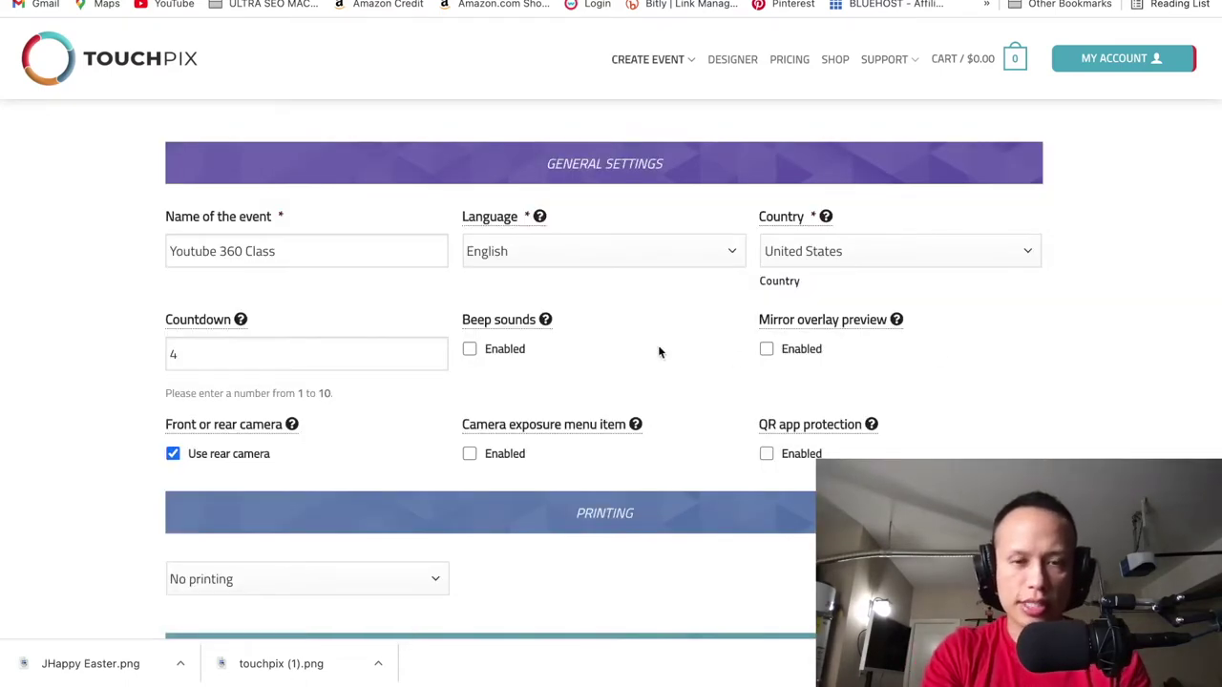
scroll(570, 358, down, 3)
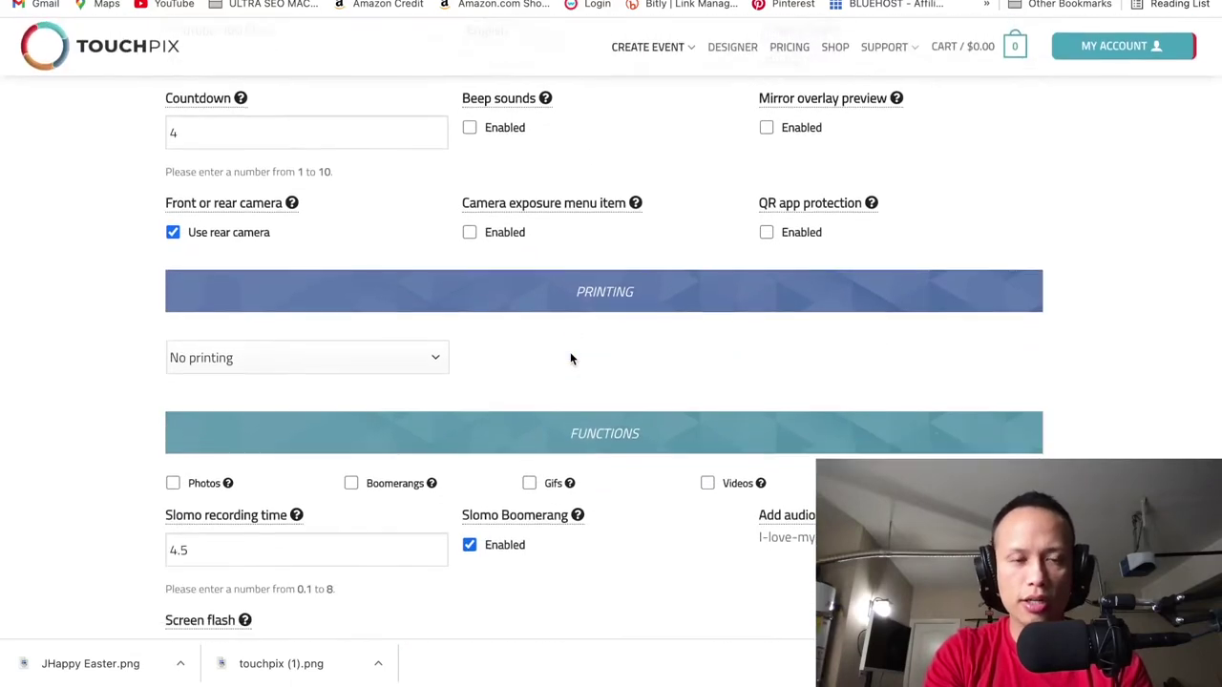
scroll(570, 359, up, 1)
scroll(570, 358, down, 5)
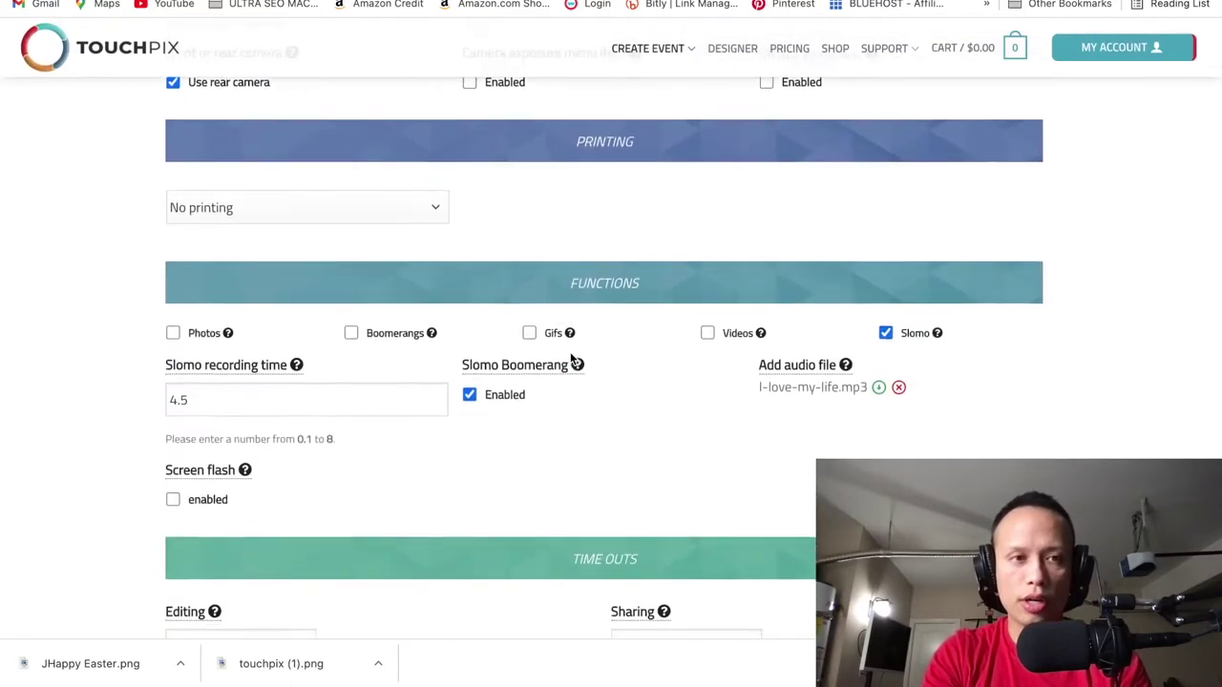
scroll(570, 358, down, 6)
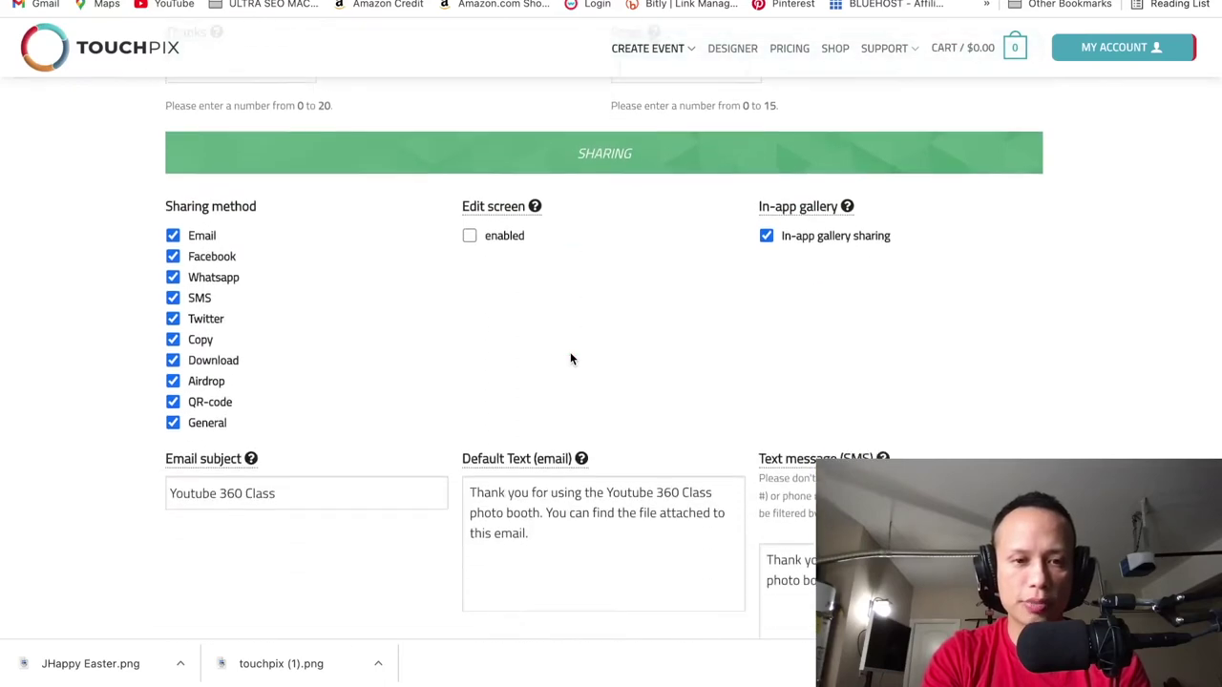
scroll(569, 358, down, 9)
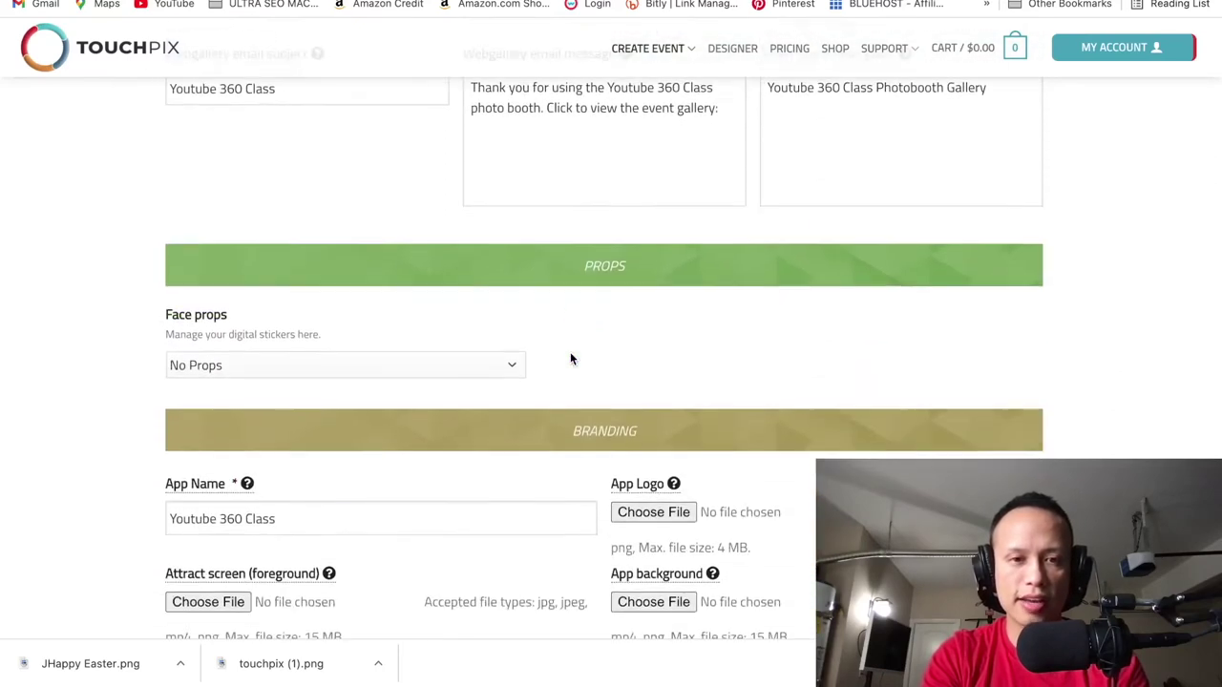
scroll(570, 358, down, 6)
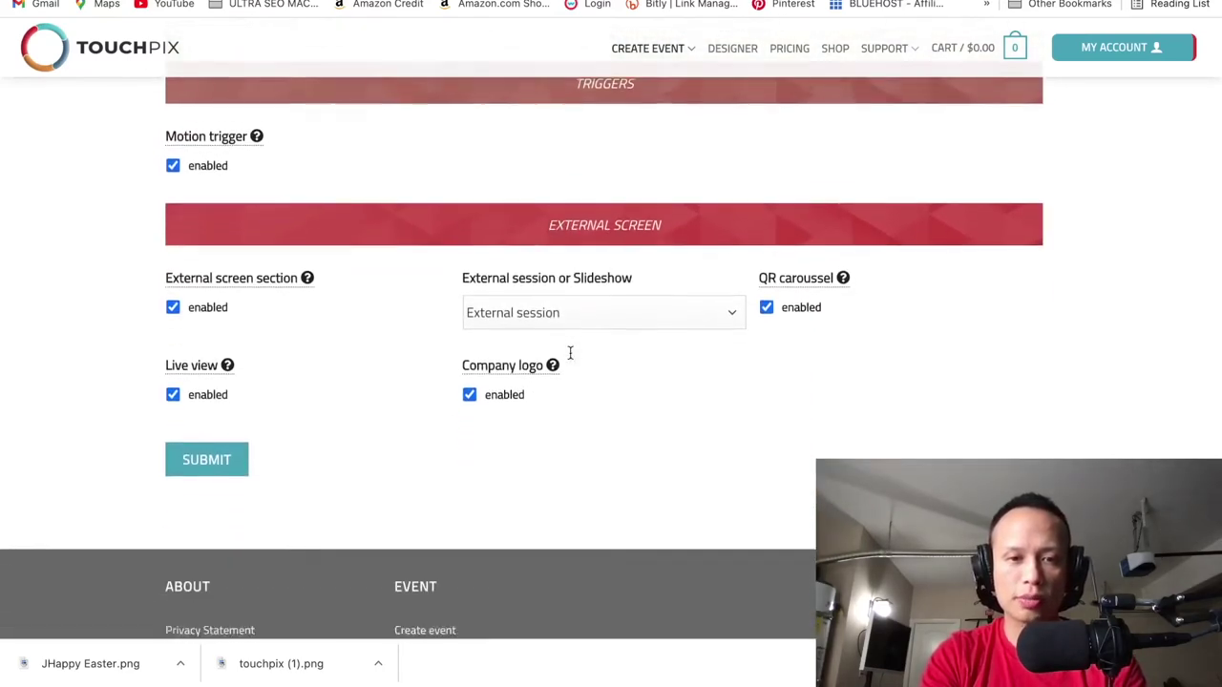
scroll(570, 358, down, 1)
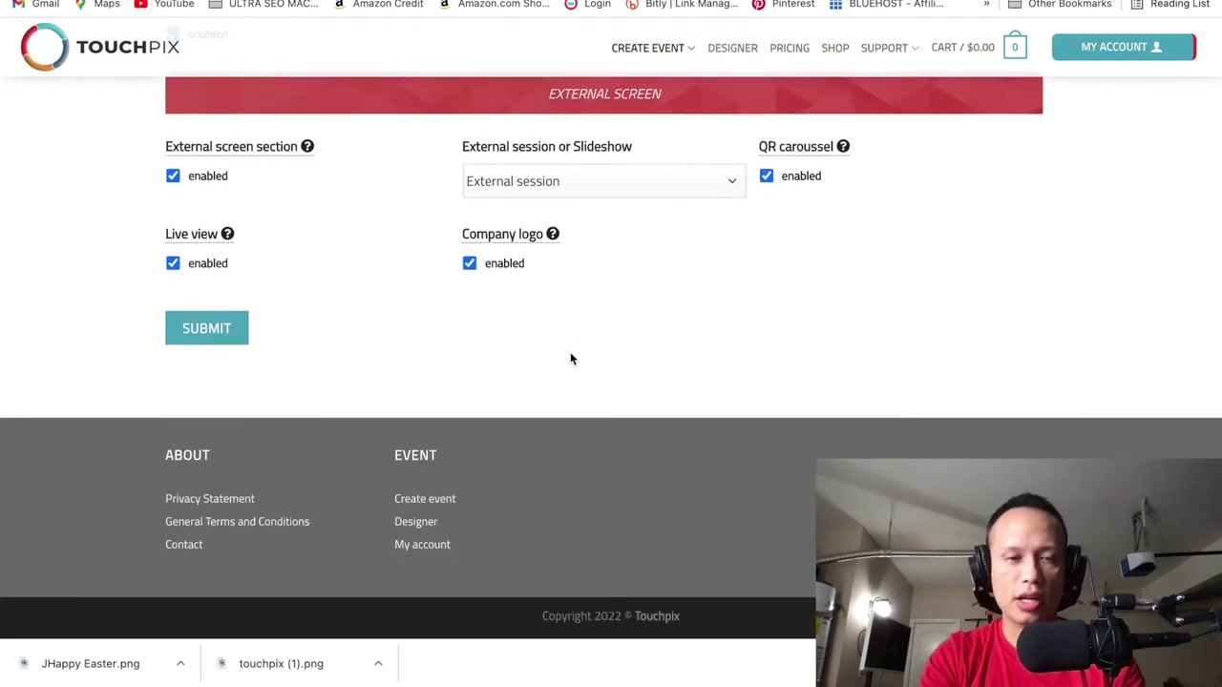
click(215, 342)
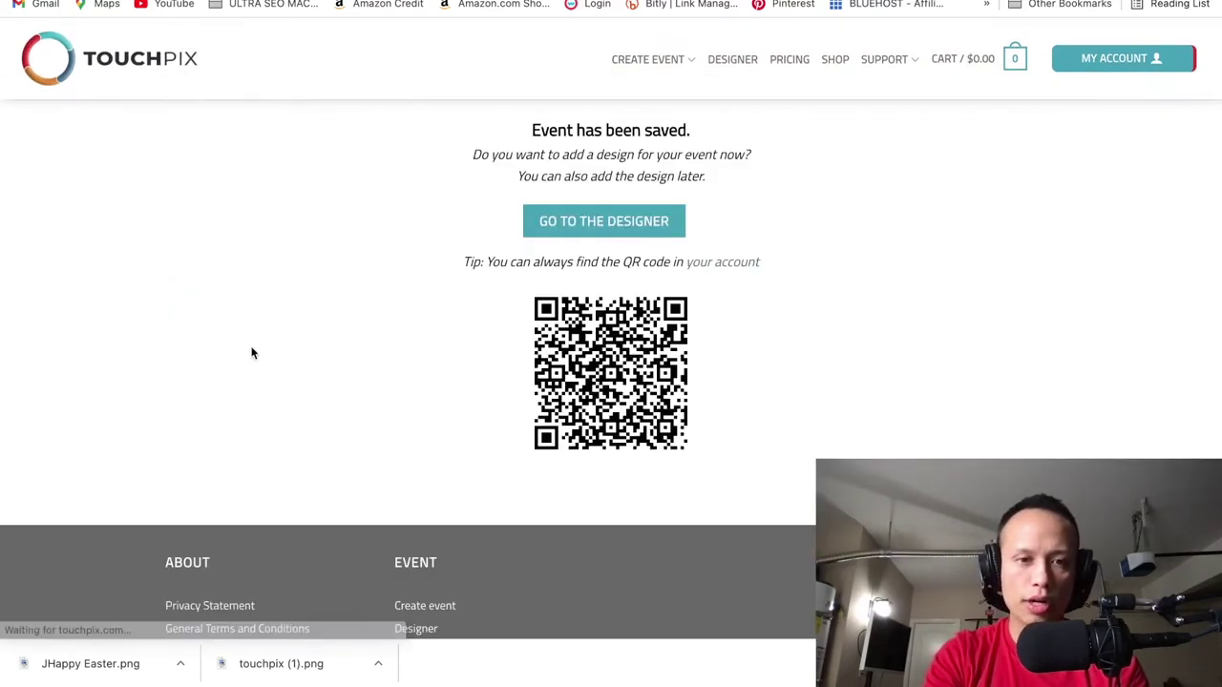
click(585, 223)
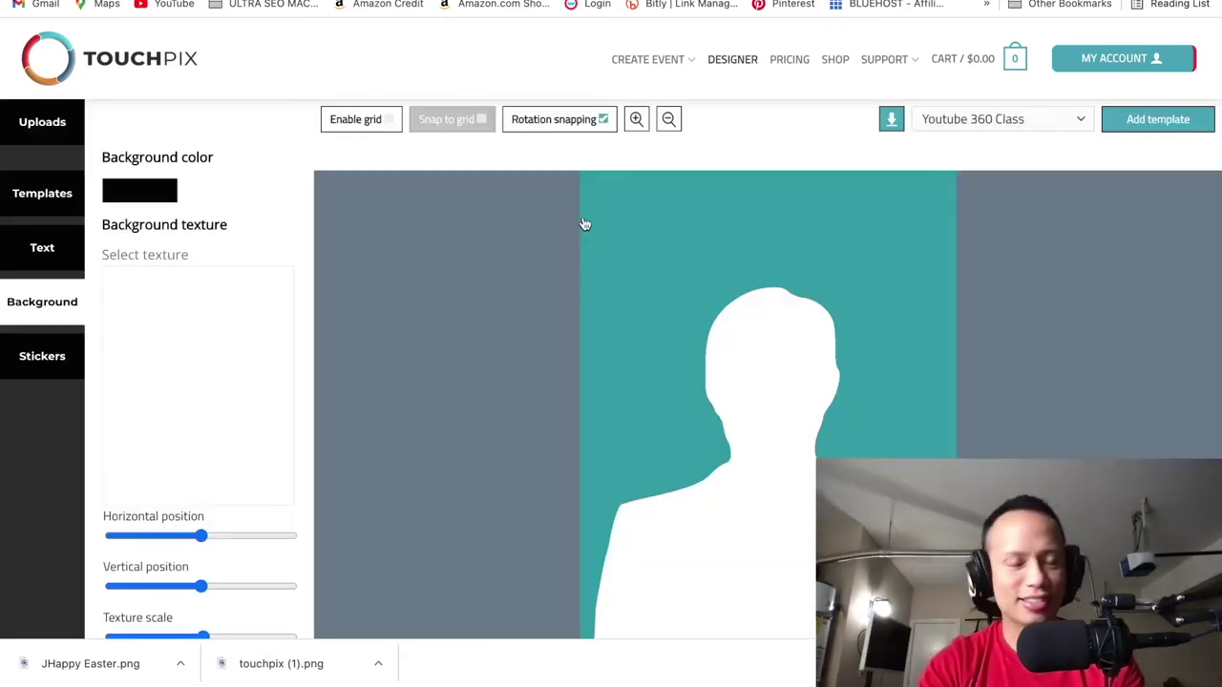
- Apply the Slomo overlay 5 template to the canvas and show the Uploads panel
click(47, 202)
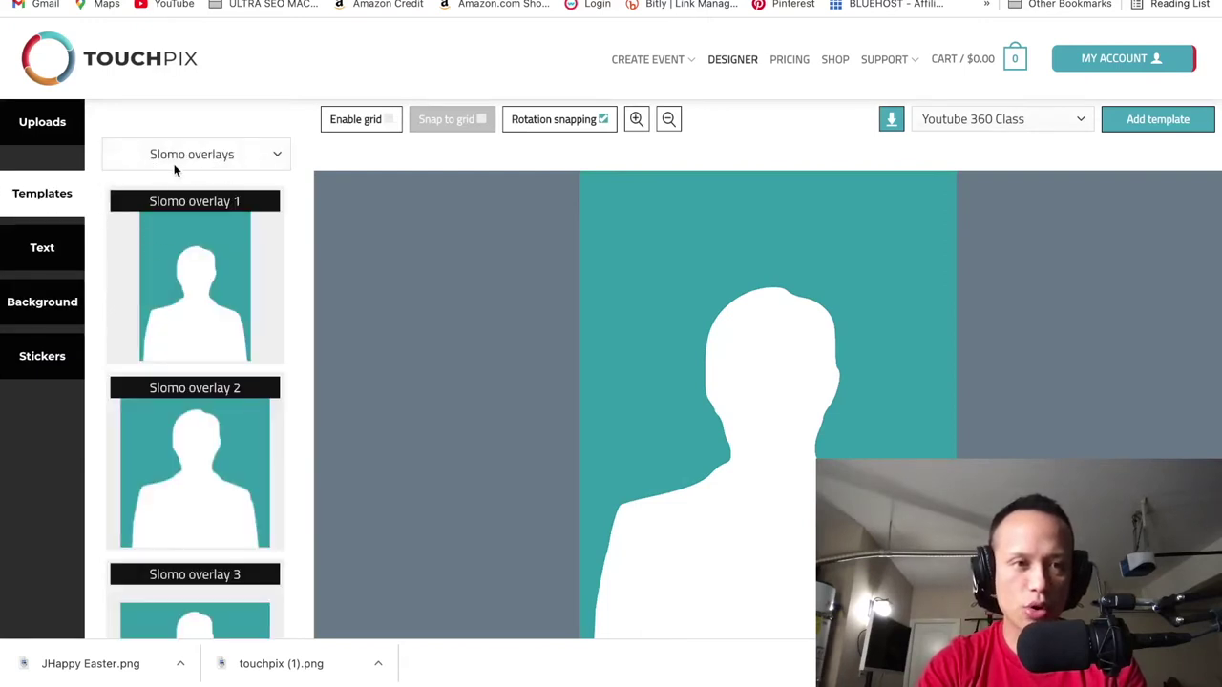
scroll(213, 327, down, 5)
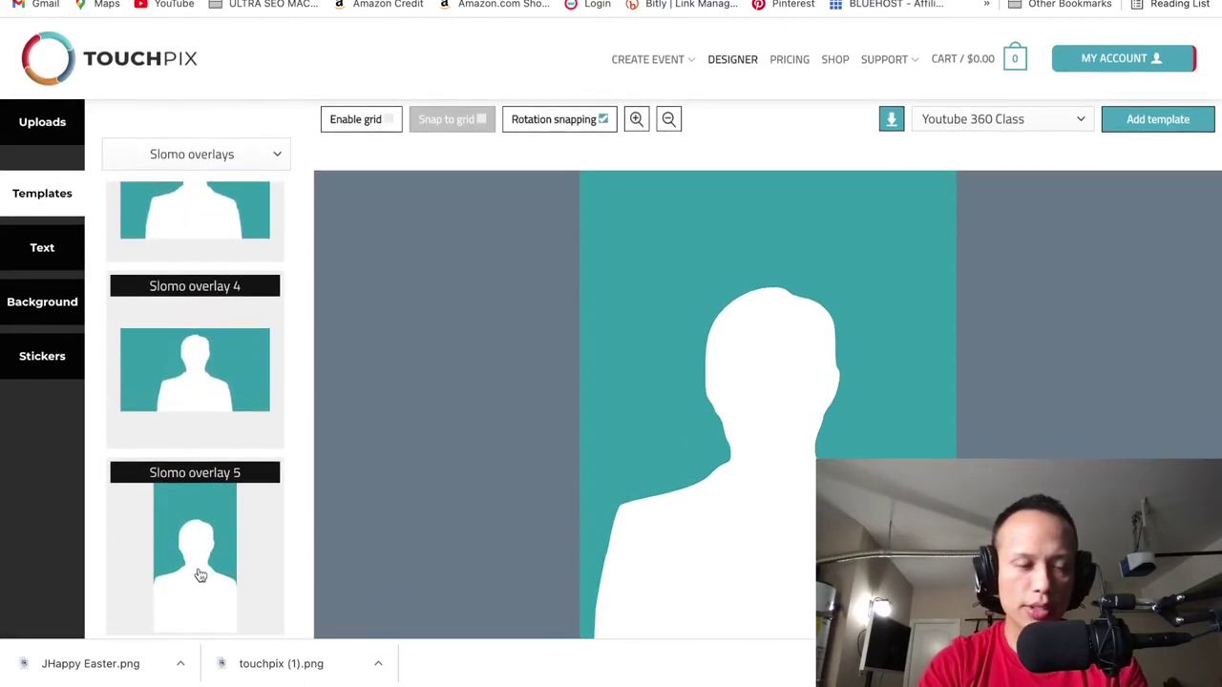
click(200, 574)
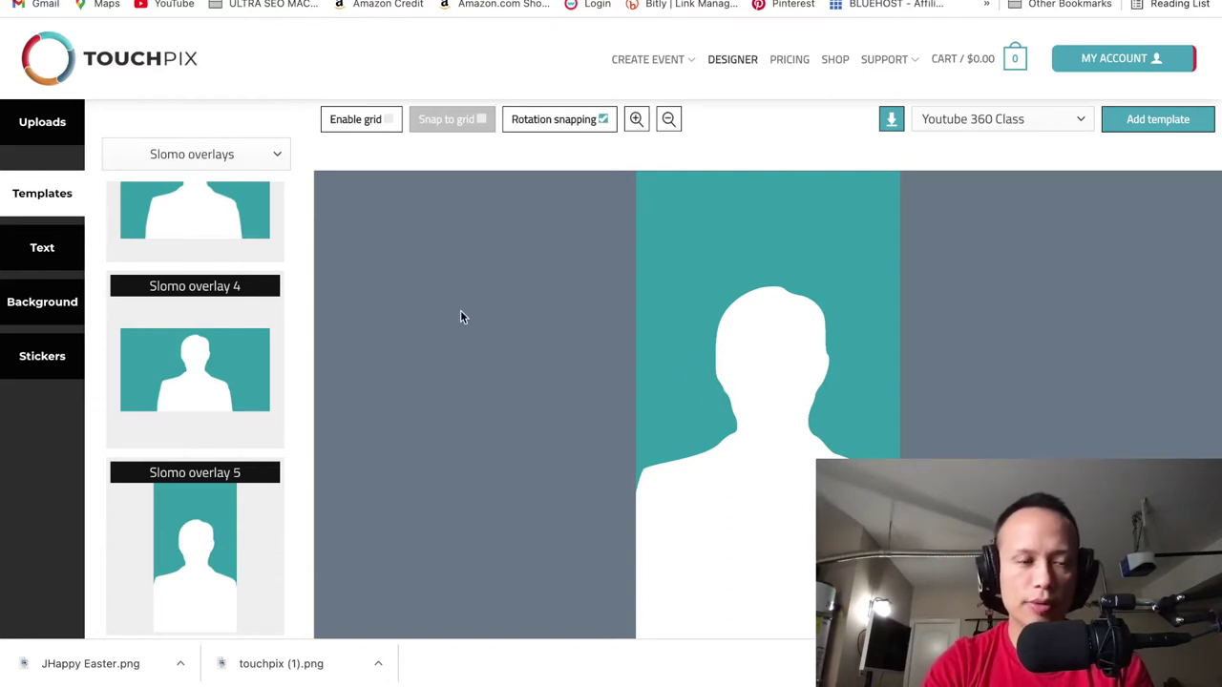
click(48, 129)
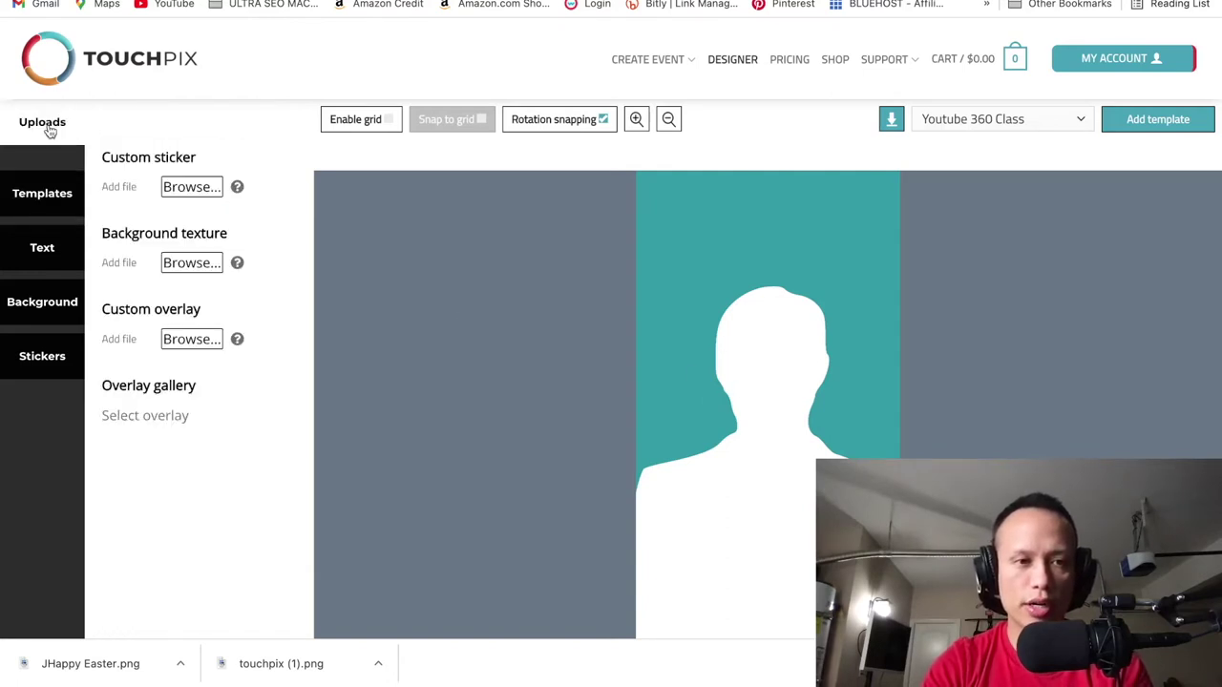
- Check the allowed file types for a custom overlay, then switch to Canva's home page
mouse_move(229, 342)
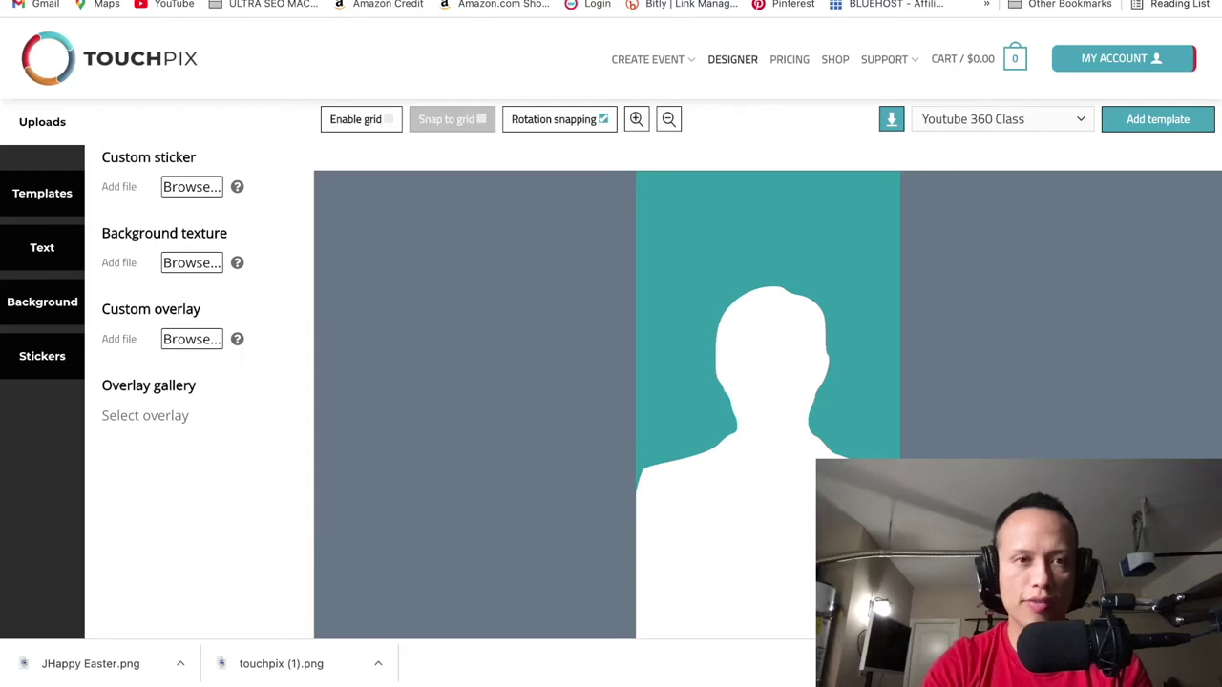
key(ctrl+Tab)
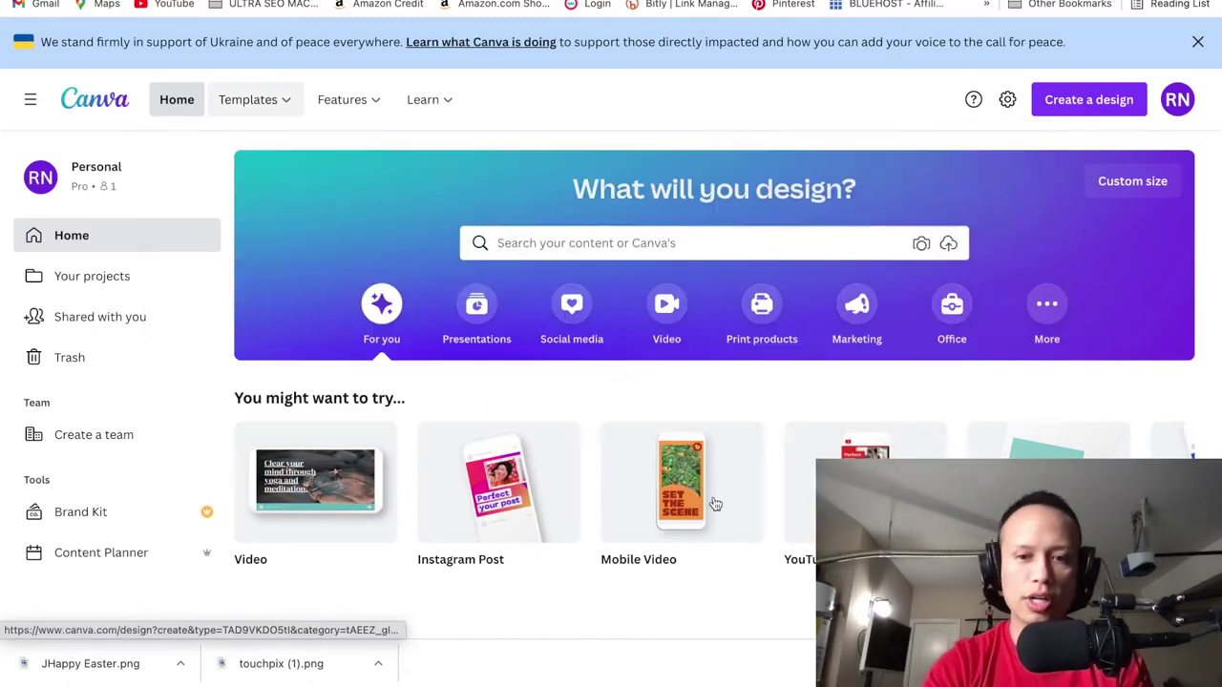
- Create a Mobile Video design and resize it to 1072 × 1920 px
click(713, 503)
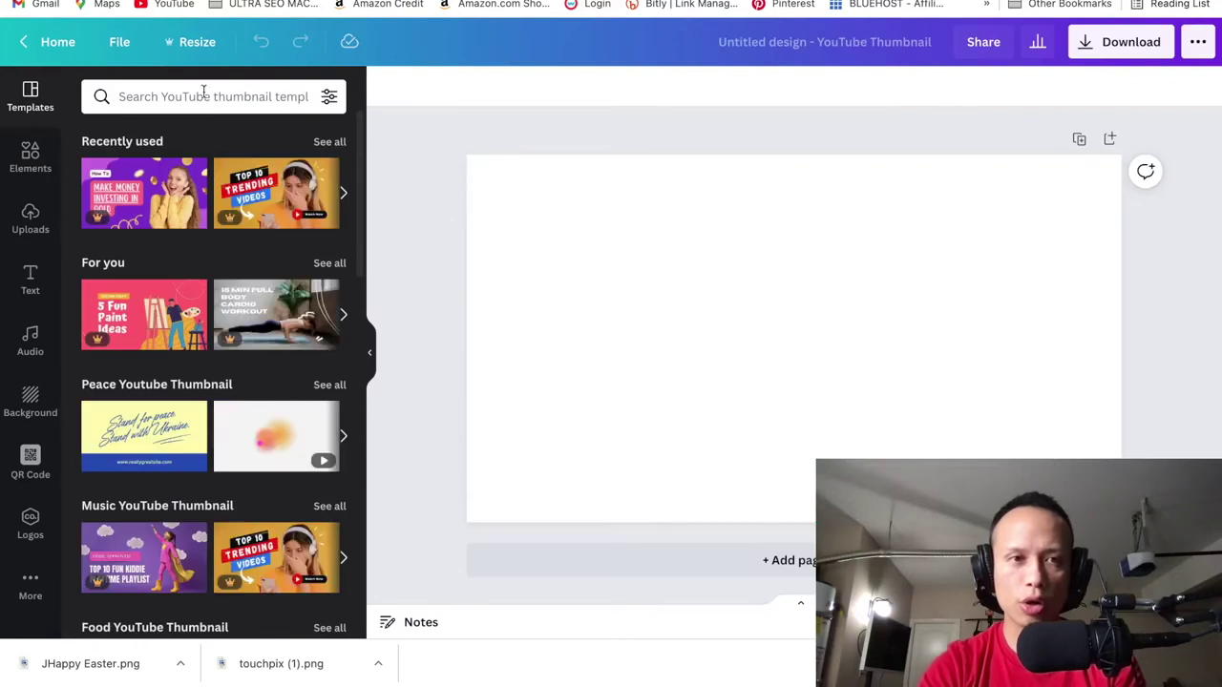
click(196, 44)
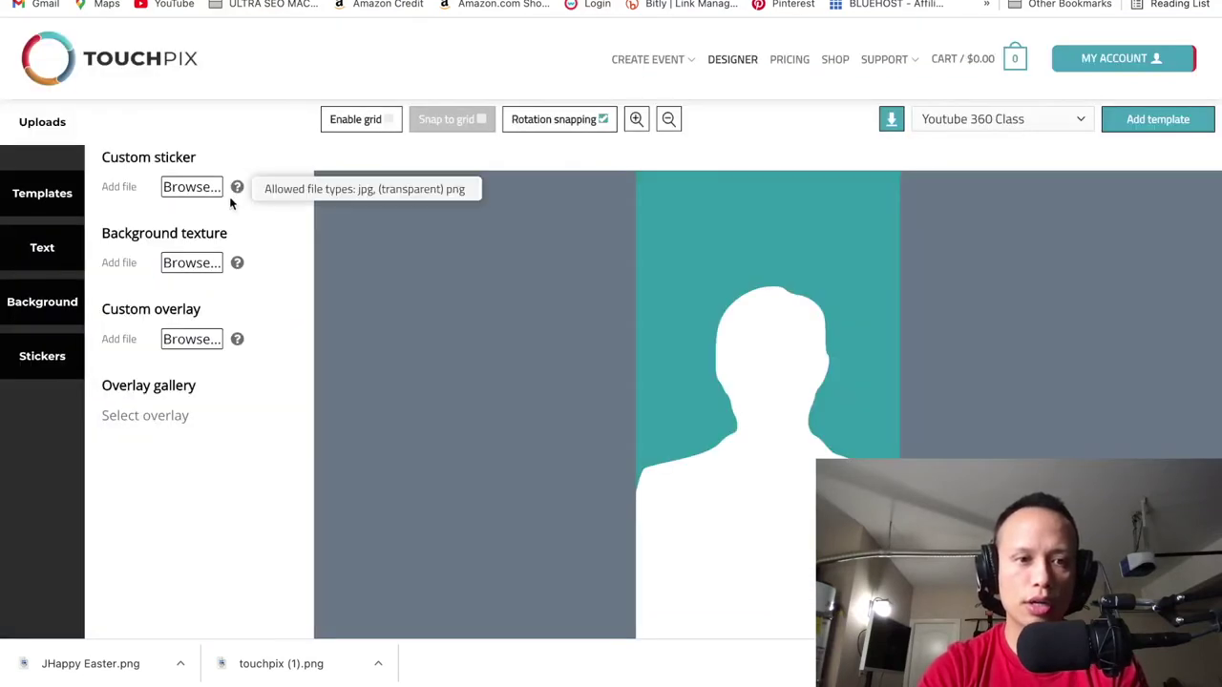
mouse_move(239, 341)
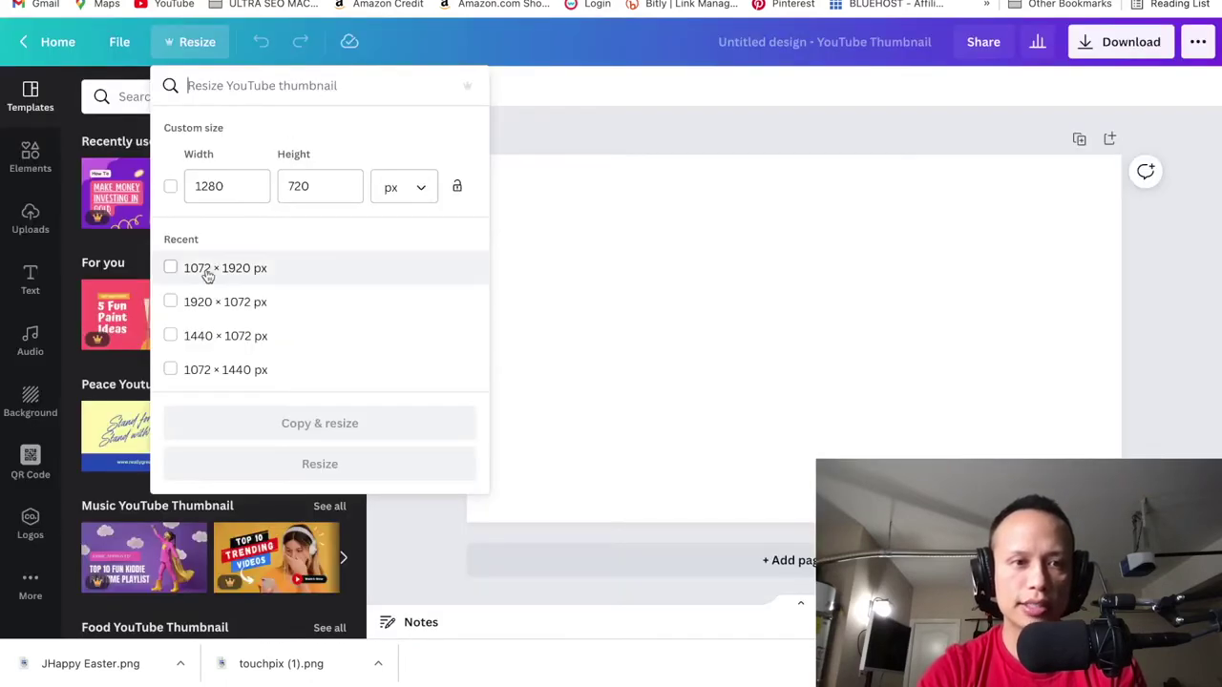
click(172, 274)
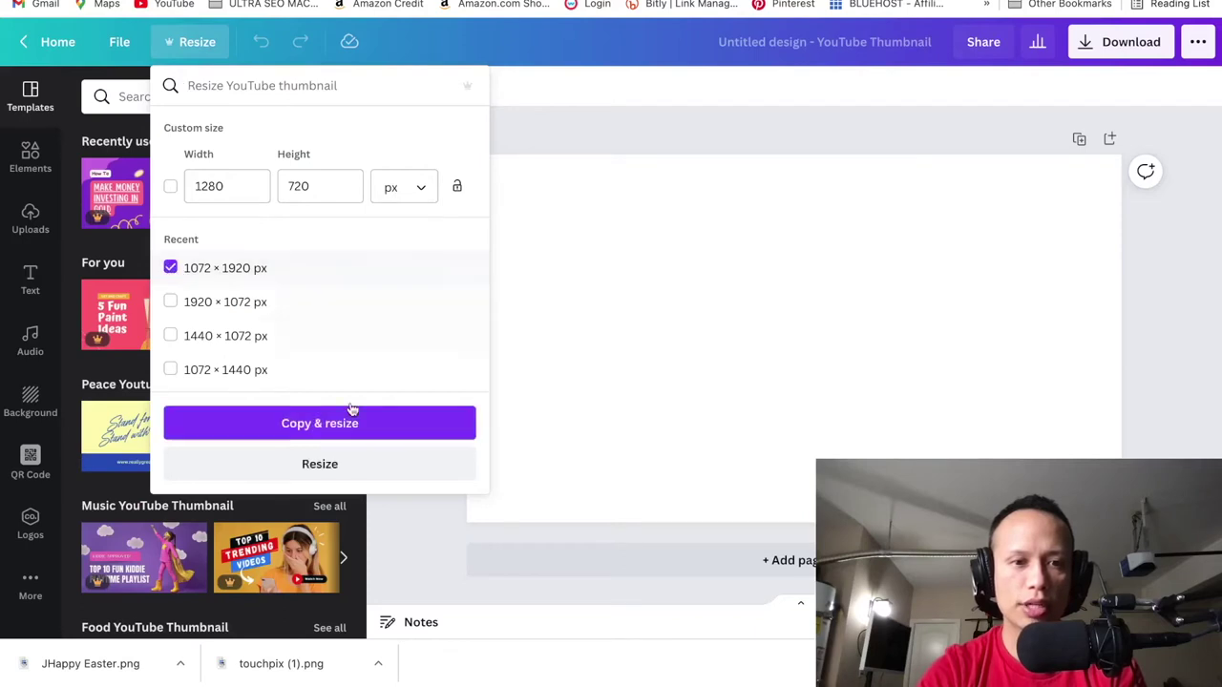
click(375, 472)
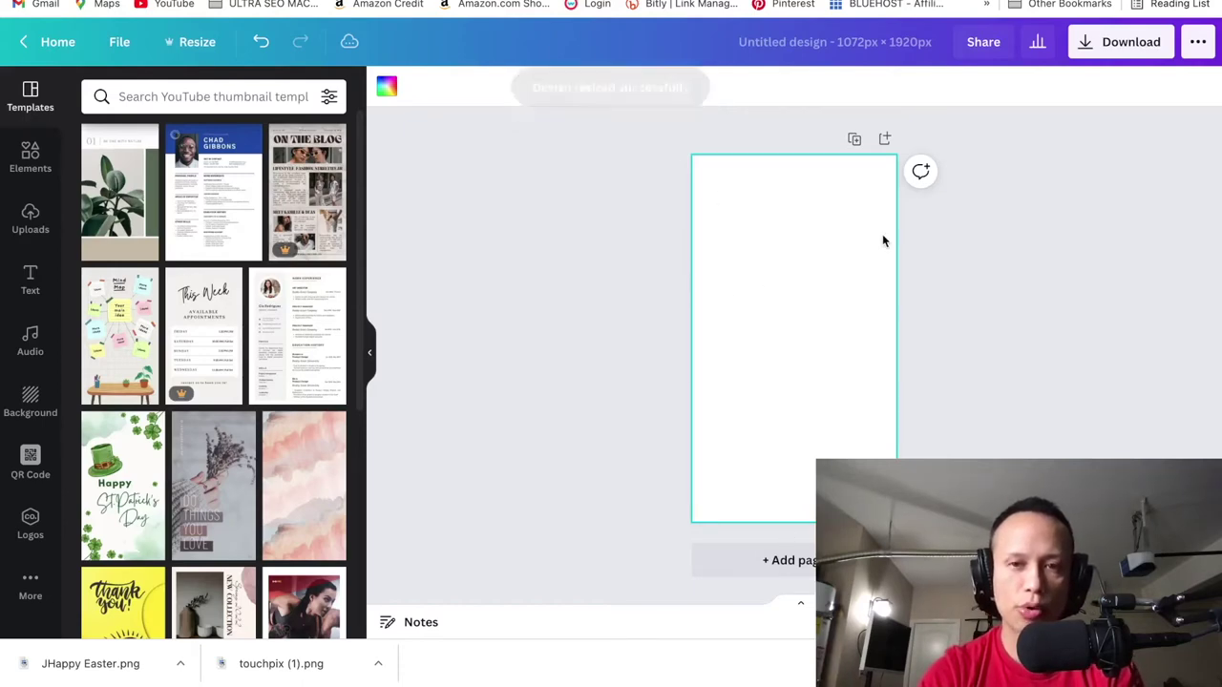
- Search Canva templates for 'july' and browse the 4th of July portrait results
click(226, 95)
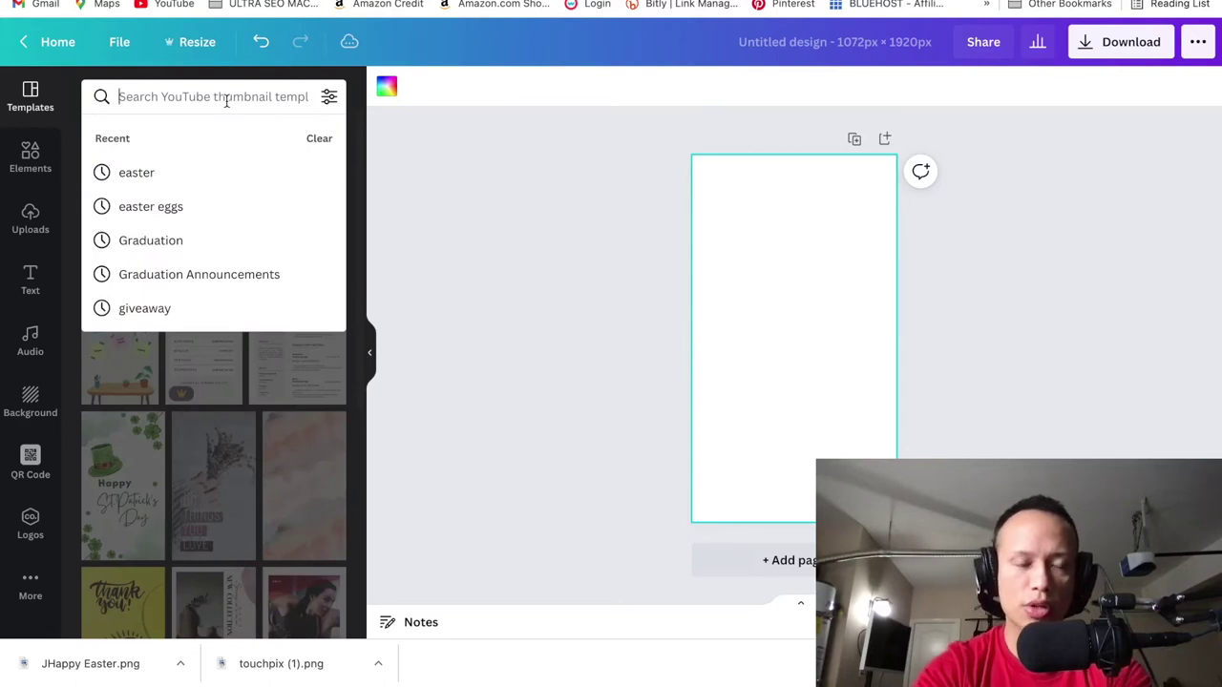
text(july)
key(BackSpace)
key(BackSpace)
key(BackSpace)
key(BackSpace)
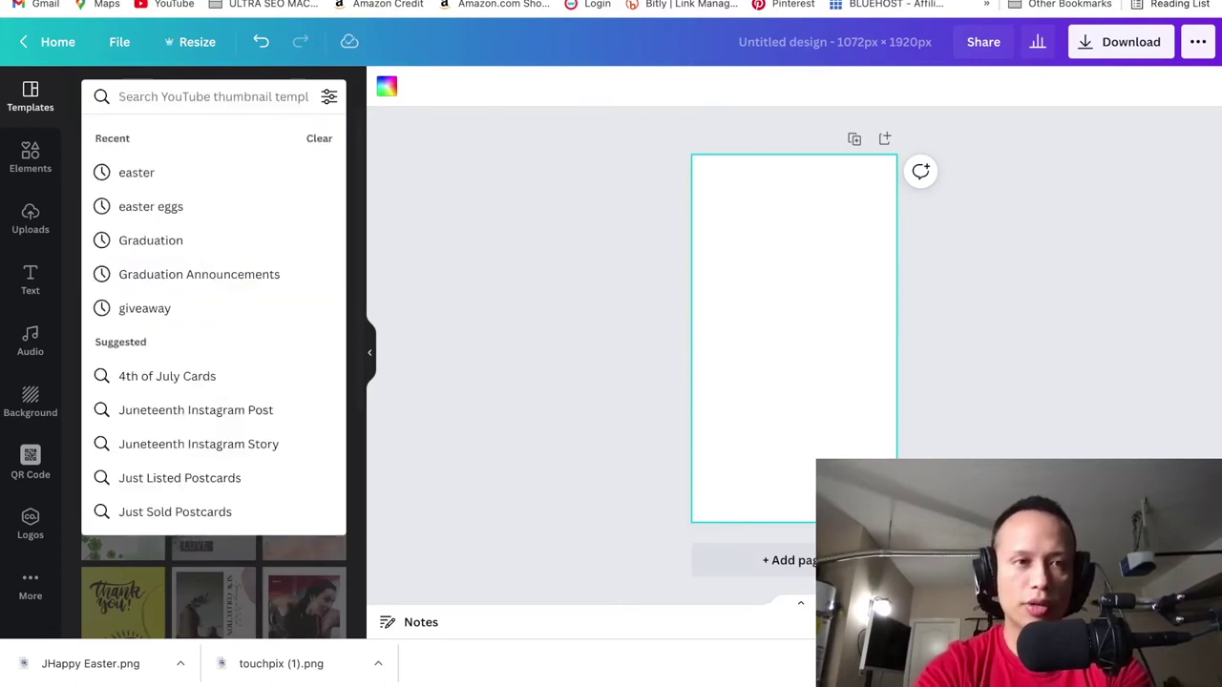
text(july)
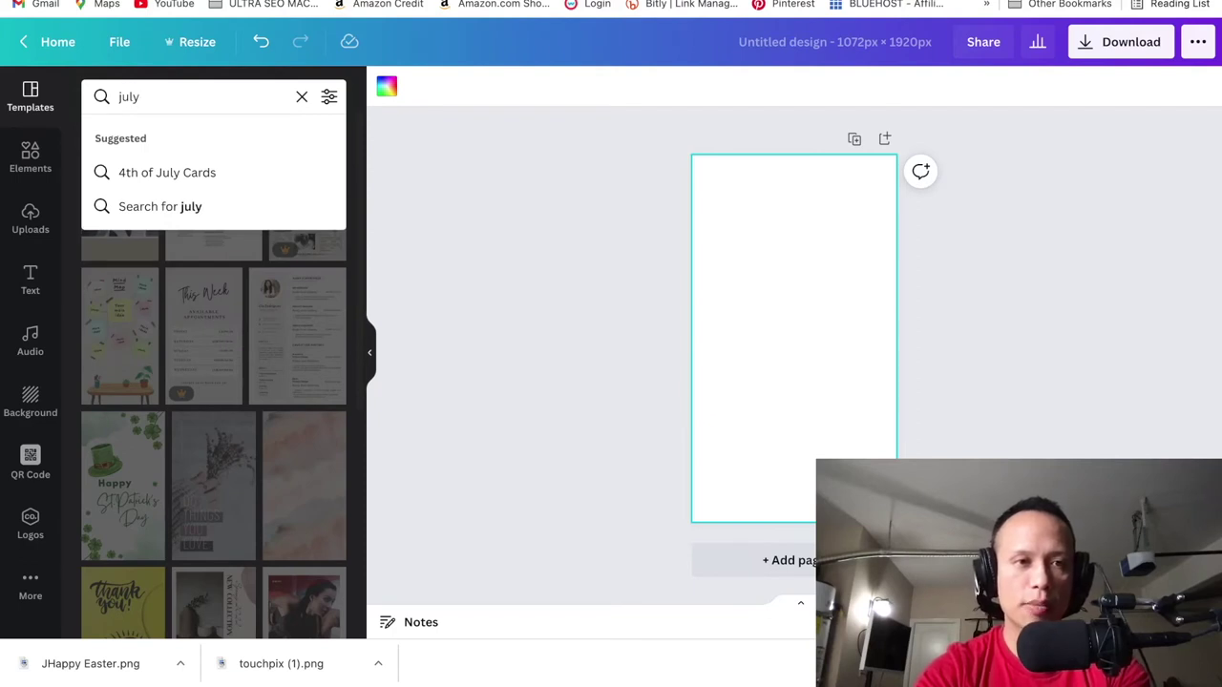
click(156, 208)
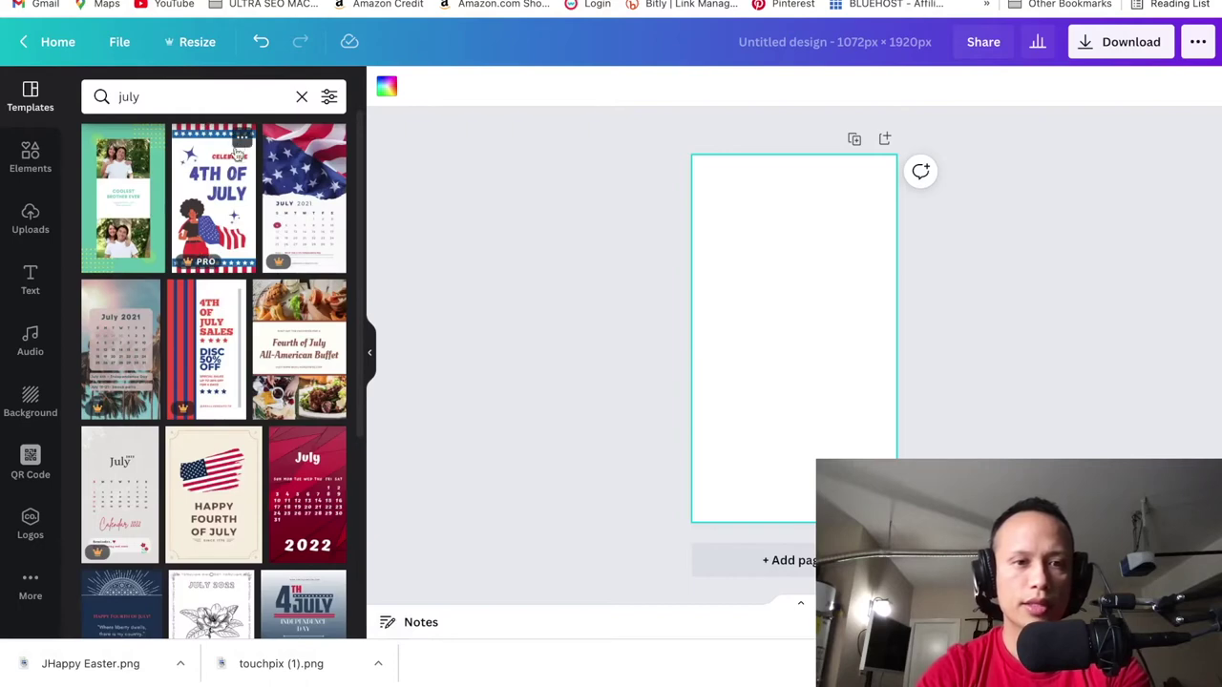
scroll(216, 358, down, 4)
scroll(215, 357, down, 5)
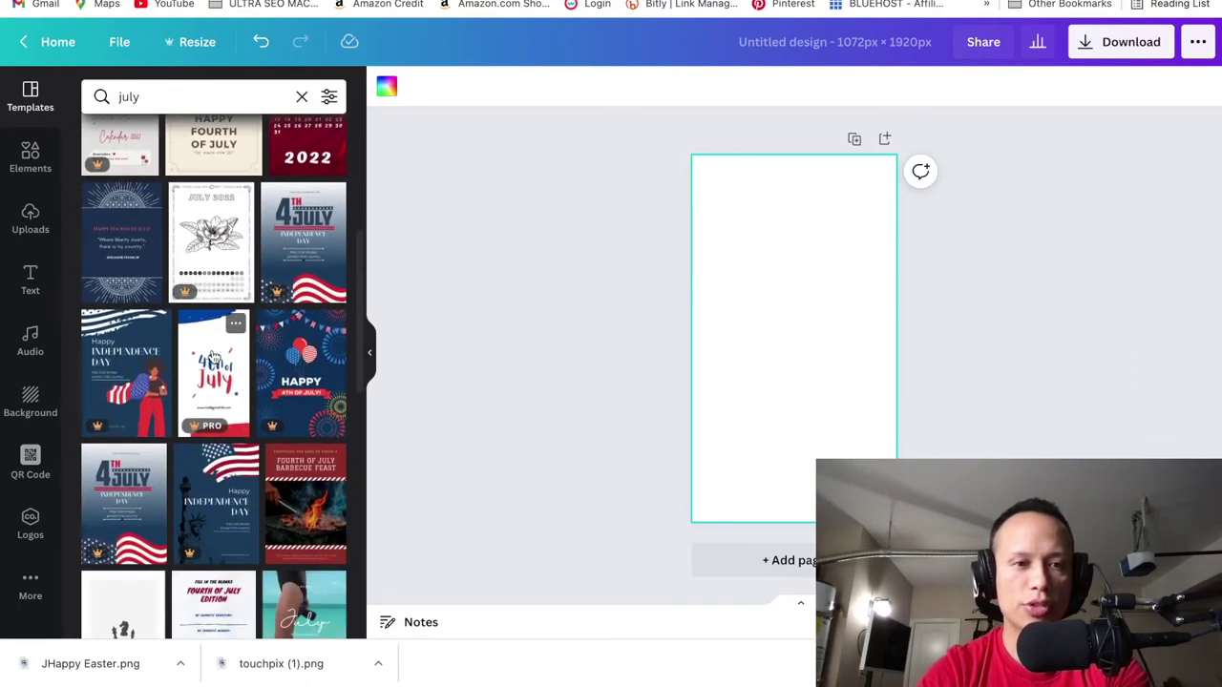
scroll(218, 342, down, 1)
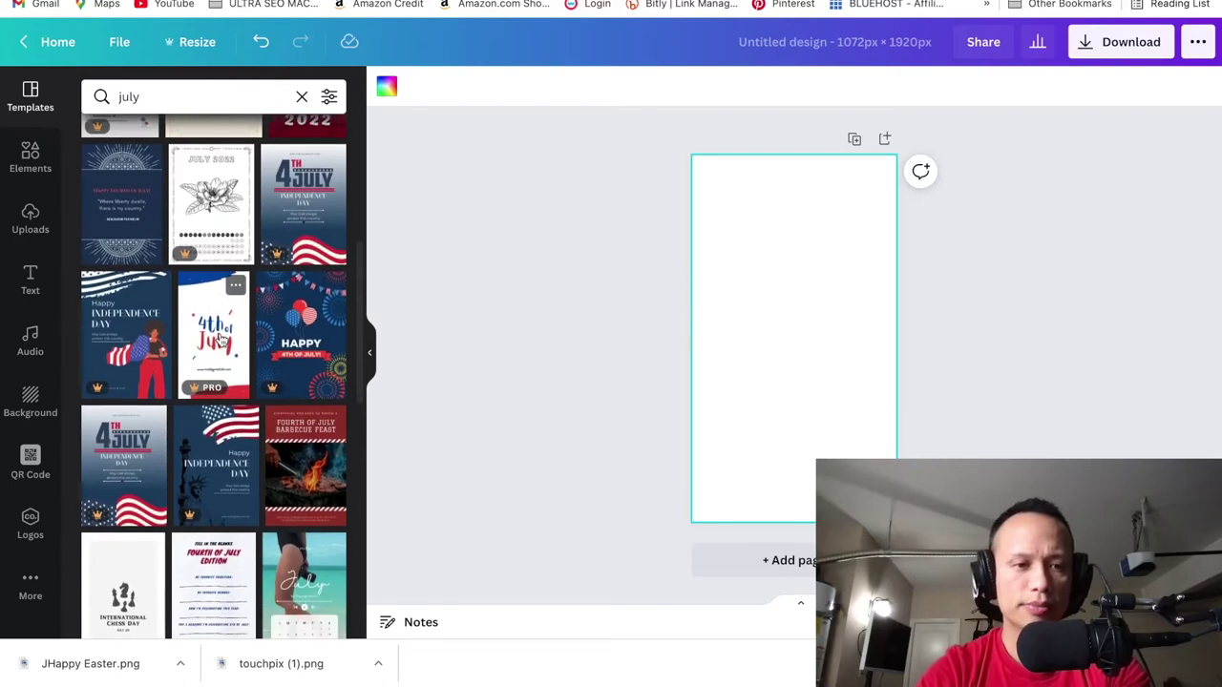
scroll(220, 339, up, 3)
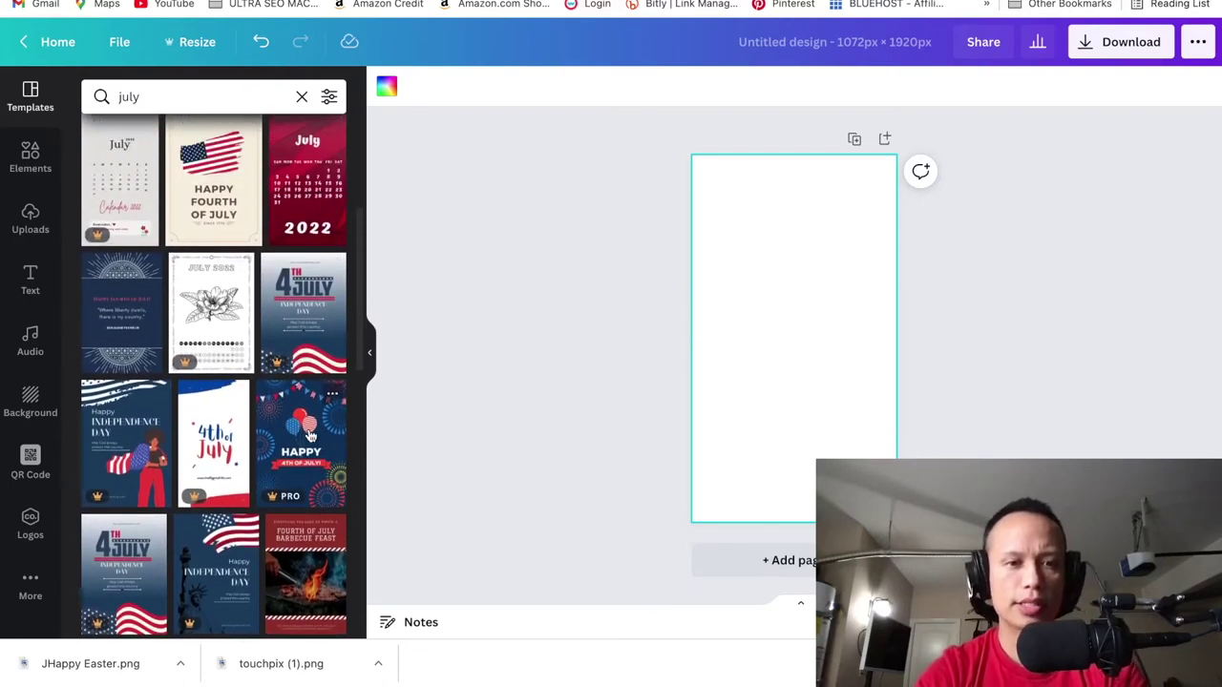
- Apply the Happy 4th of July fireworks template and delete its navy background and lower fireworks
drag(301, 443, 707, 314)
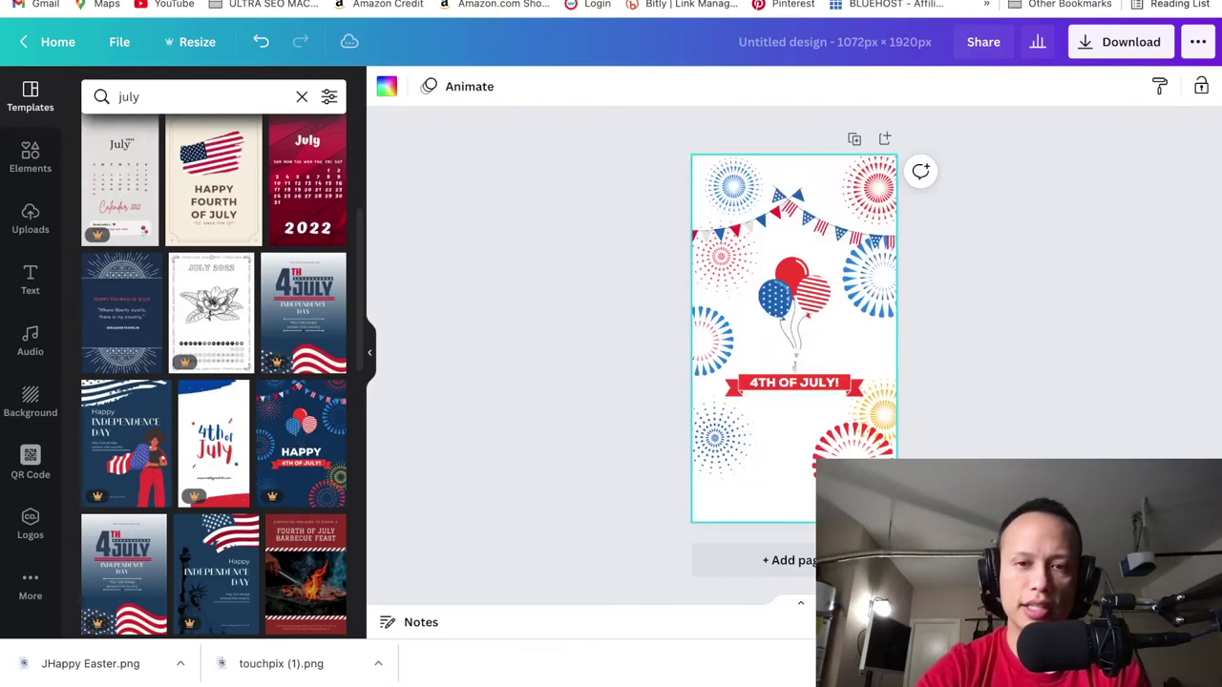
key(Delete)
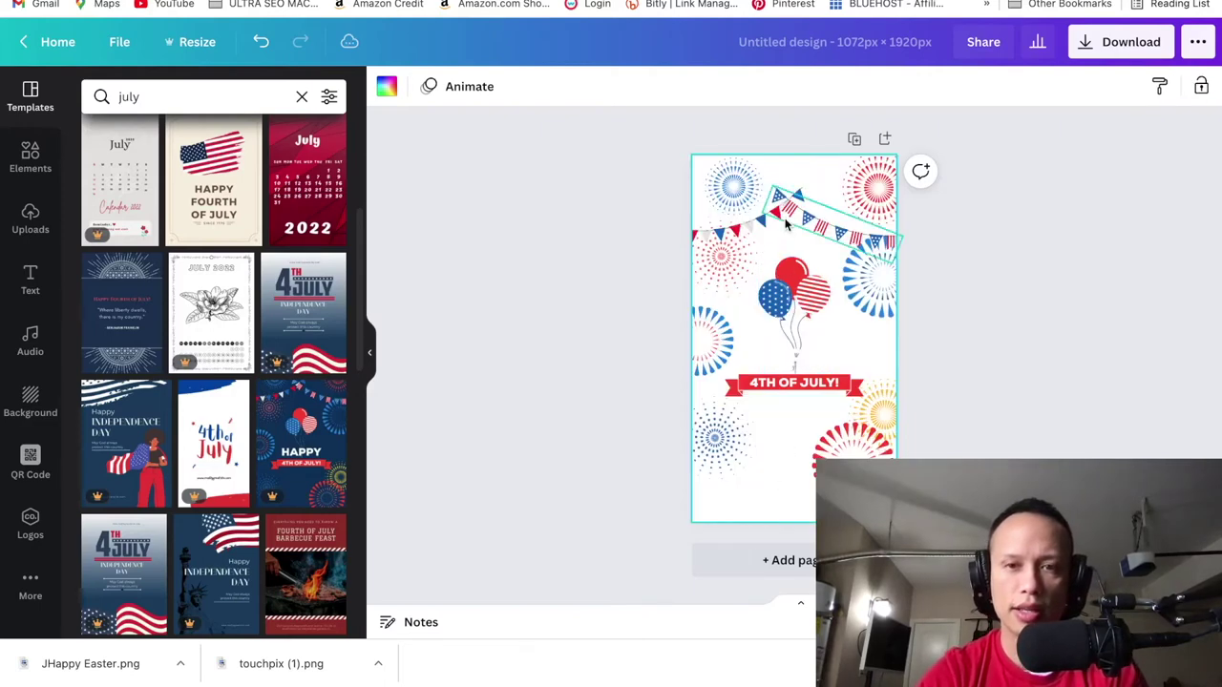
click(841, 456)
click(783, 462)
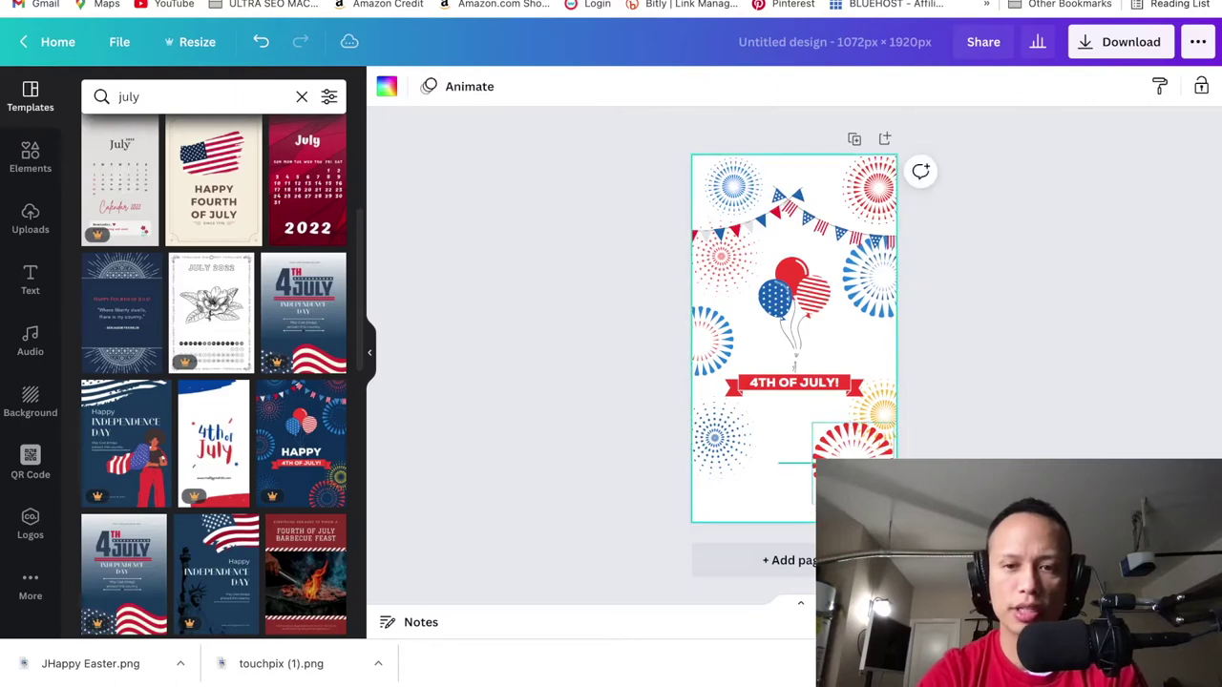
click(885, 426)
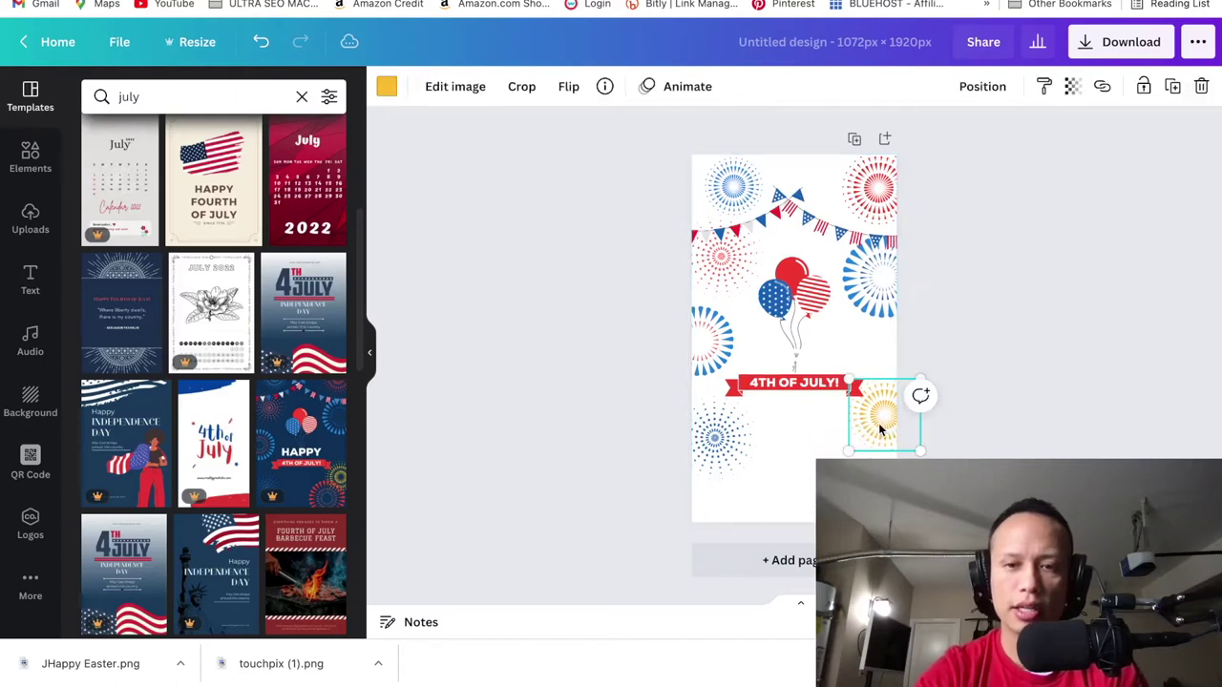
key(Delete)
click(740, 434)
key(Delete)
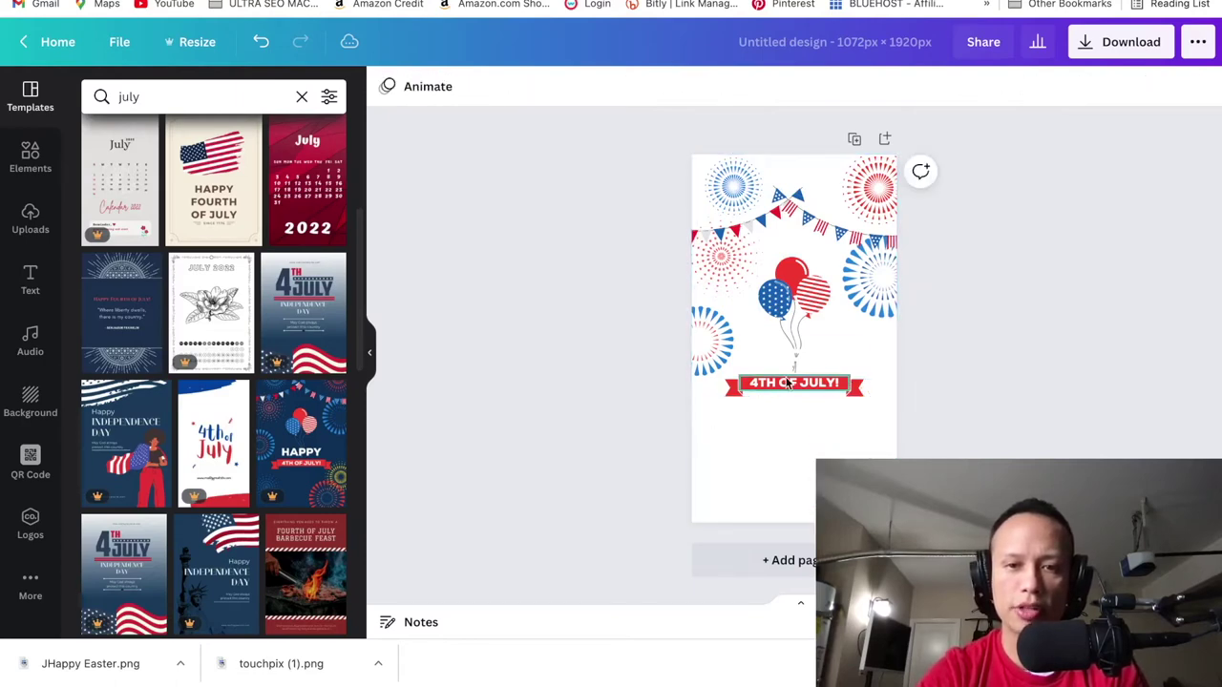
- Move the 4th OF JULY ribbon to the page bottom and delete the balloons, fireworks and text
drag(855, 435, 756, 509)
click(741, 456)
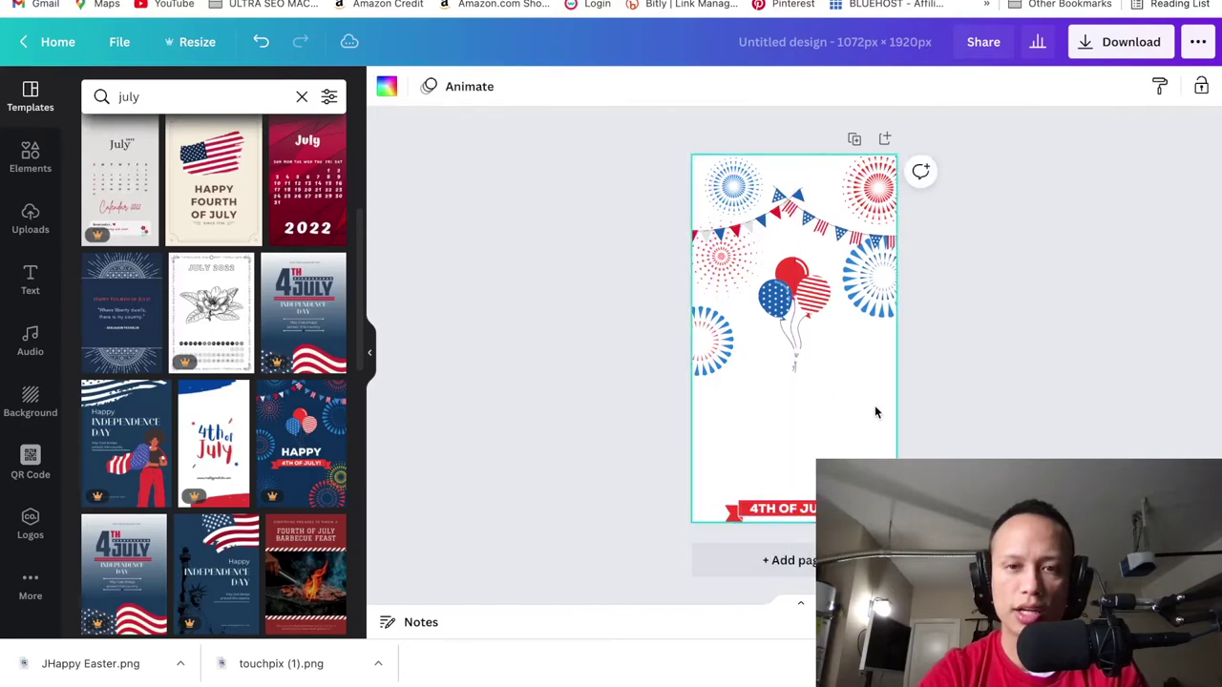
drag(877, 415, 710, 283)
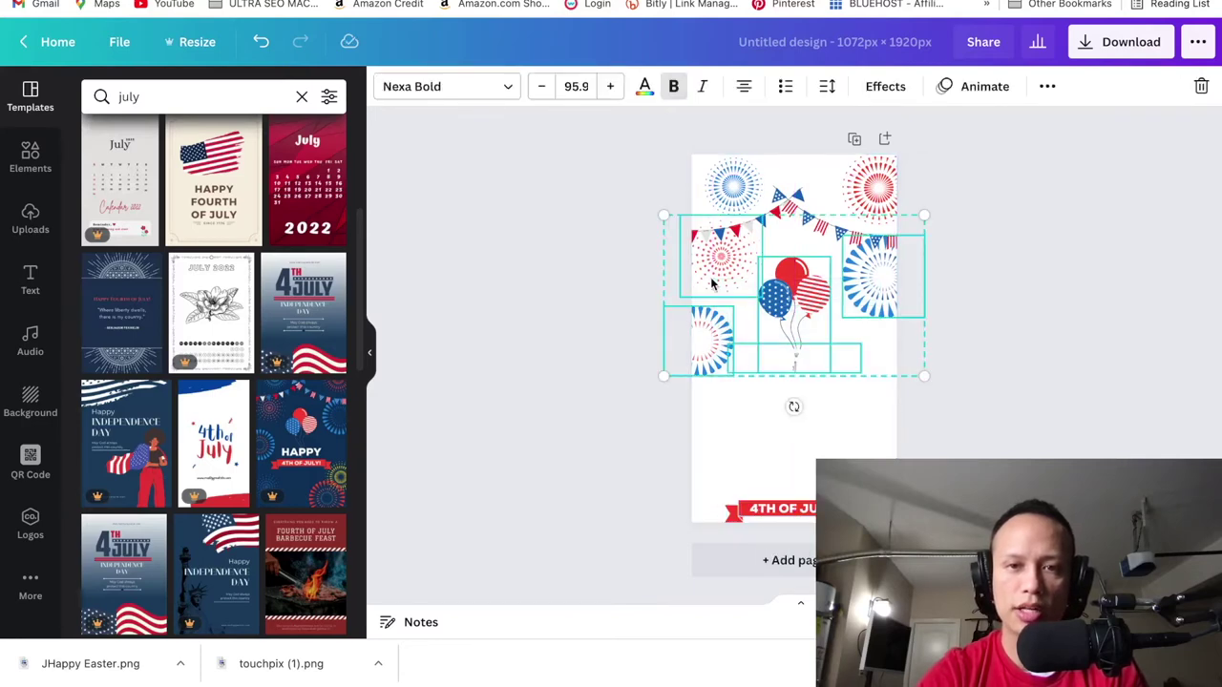
key(Delete)
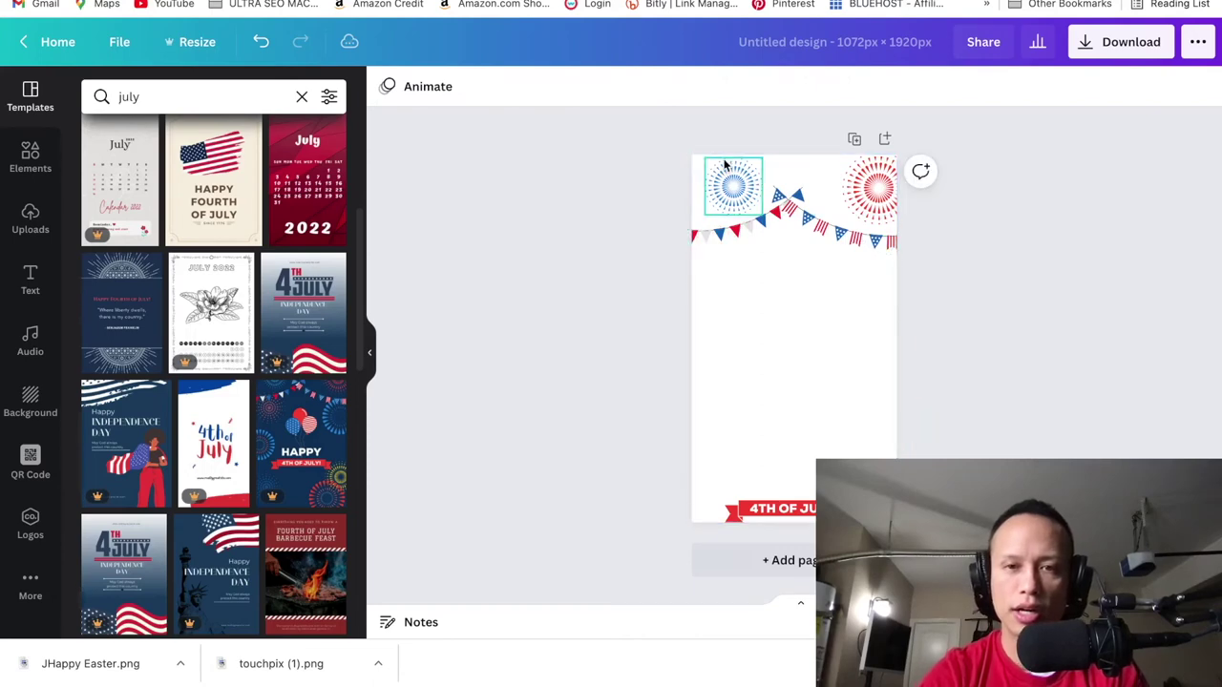
drag(829, 279, 792, 253)
drag(736, 188, 922, 390)
drag(871, 189, 935, 186)
- Remove both strings of bunting, leaving only the ribbon on a white page
click(751, 253)
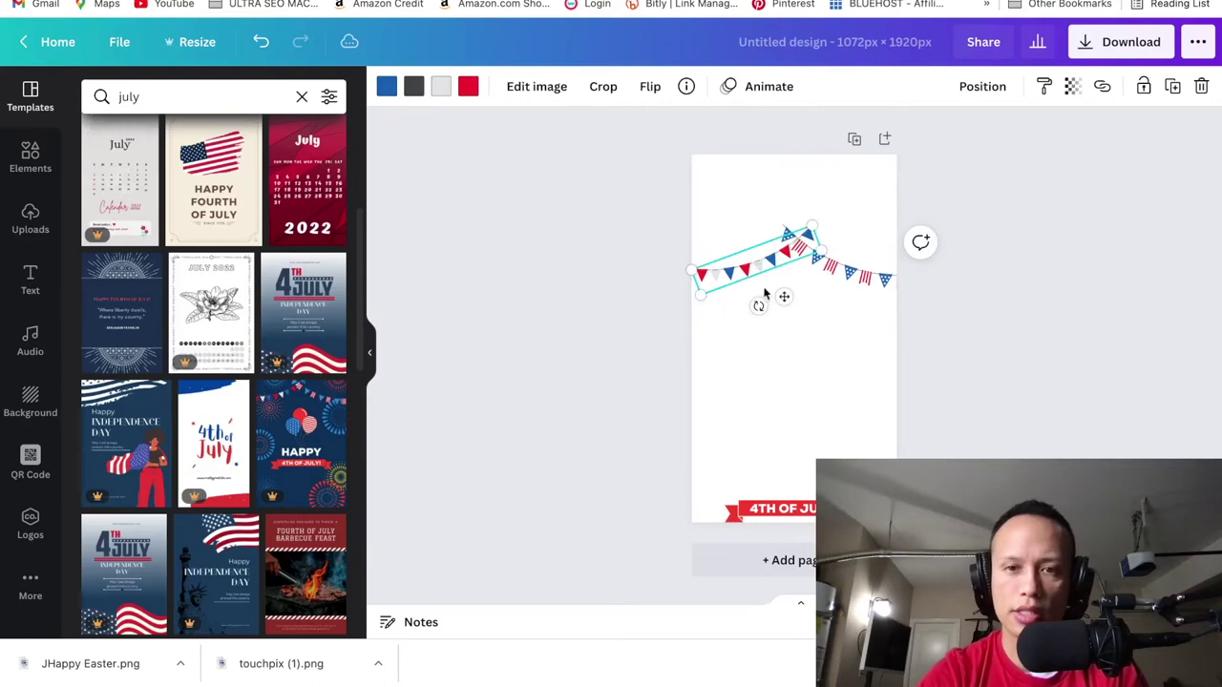
drag(759, 306, 745, 306)
drag(817, 281, 821, 366)
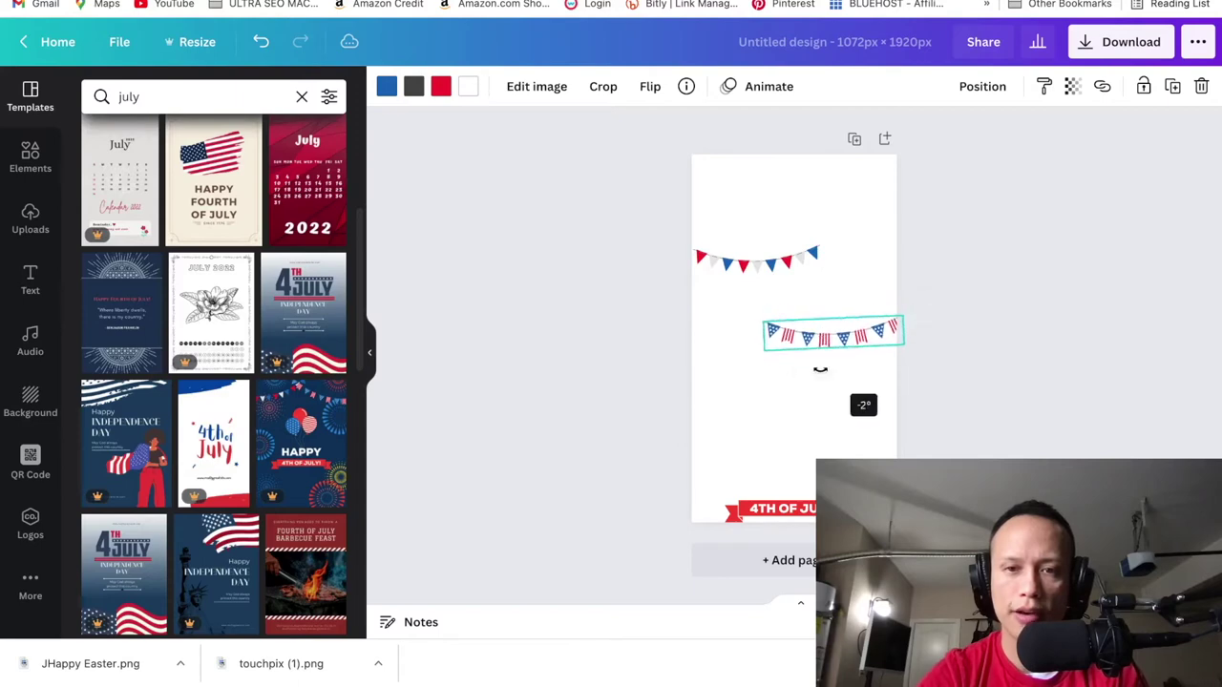
click(771, 267)
key(Delete)
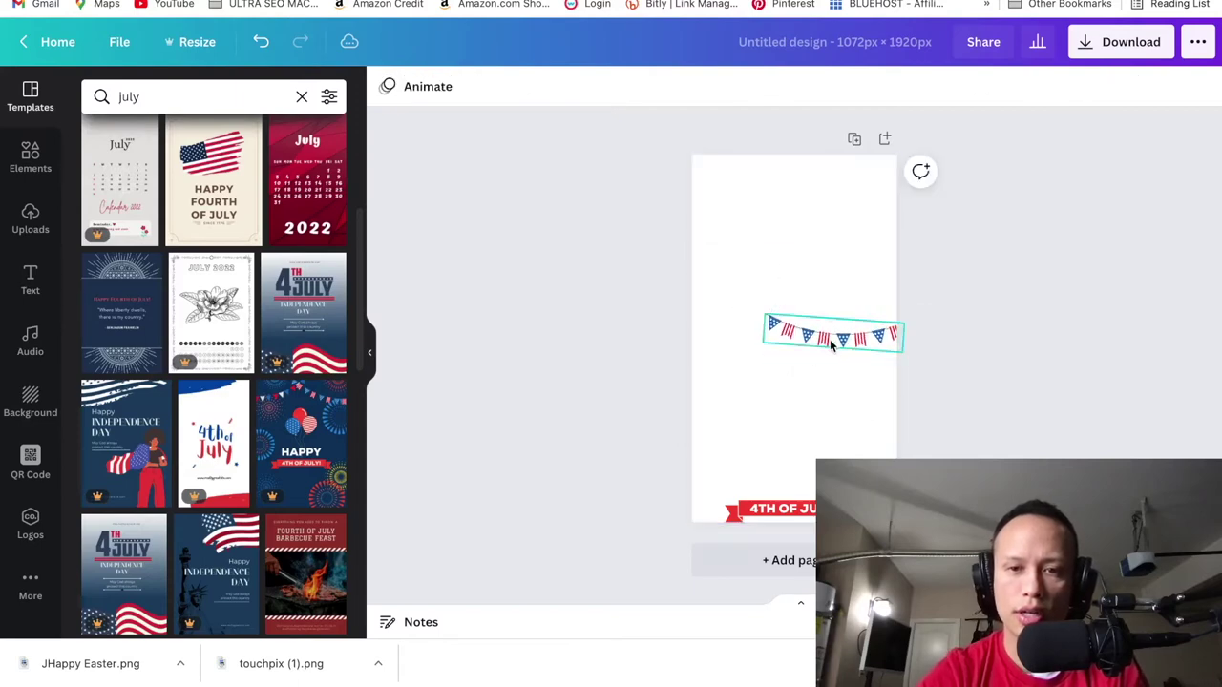
drag(826, 340, 759, 176)
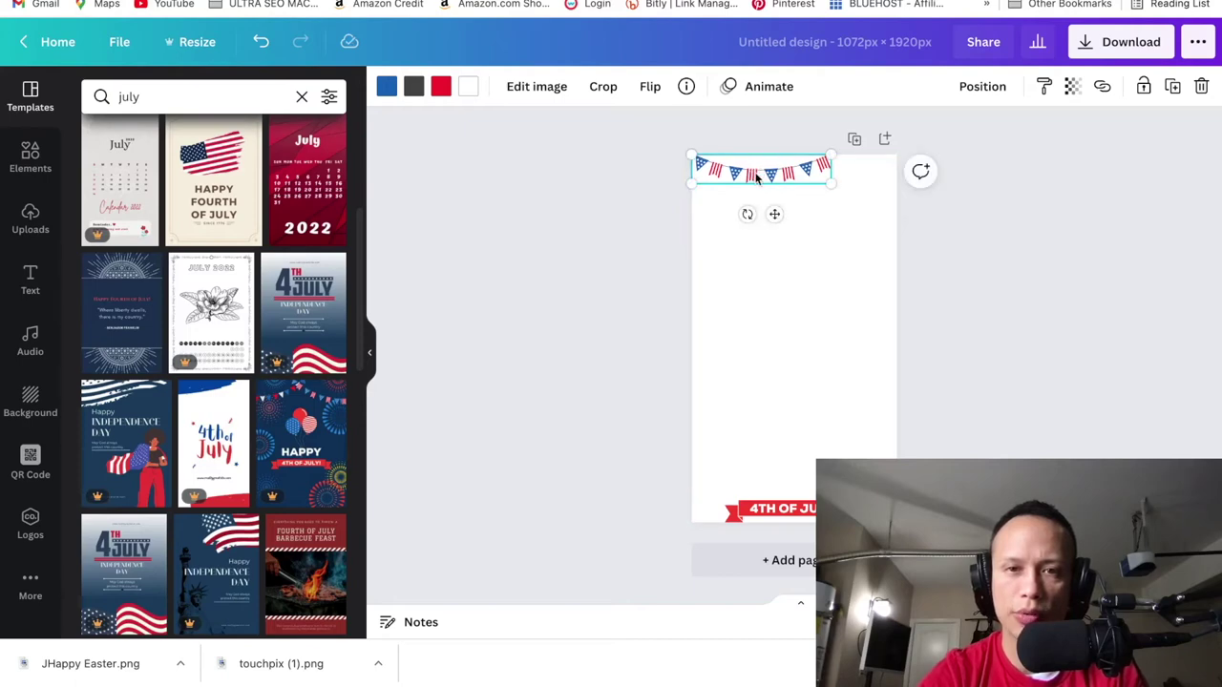
drag(755, 176, 761, 205)
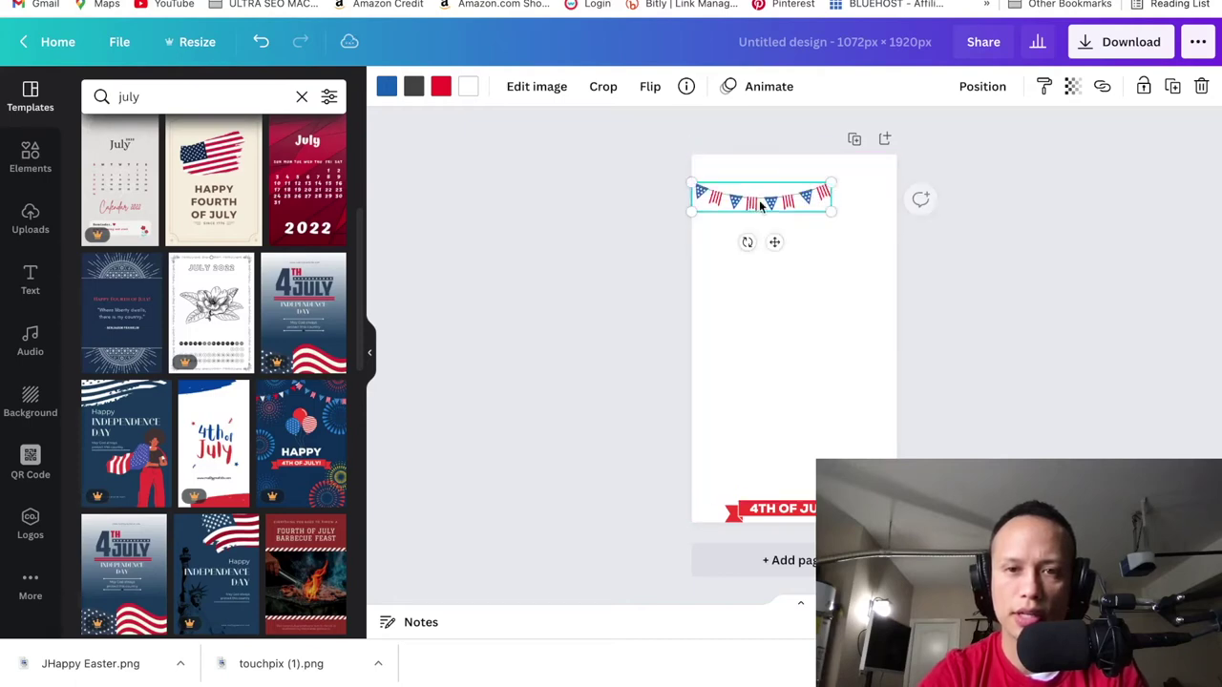
key(Delete)
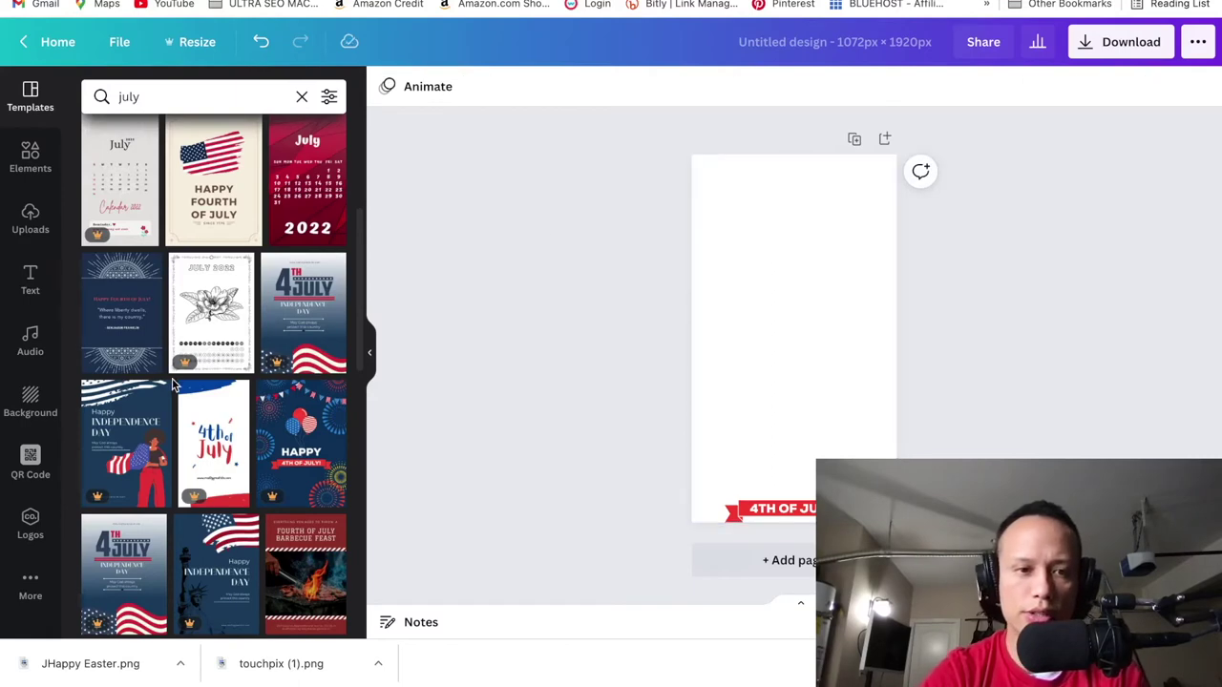
scroll(172, 378, down, 5)
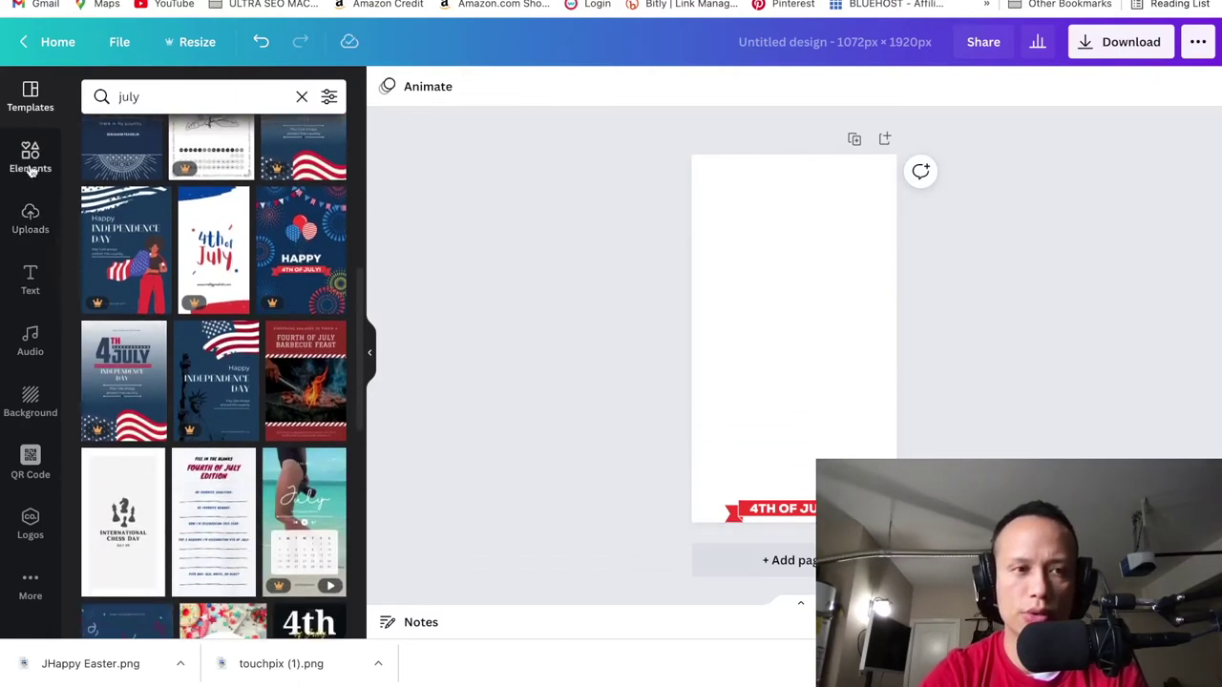
- Search elements for '4th of july' and add a shrunken star-patterned firecracker to the page
click(30, 155)
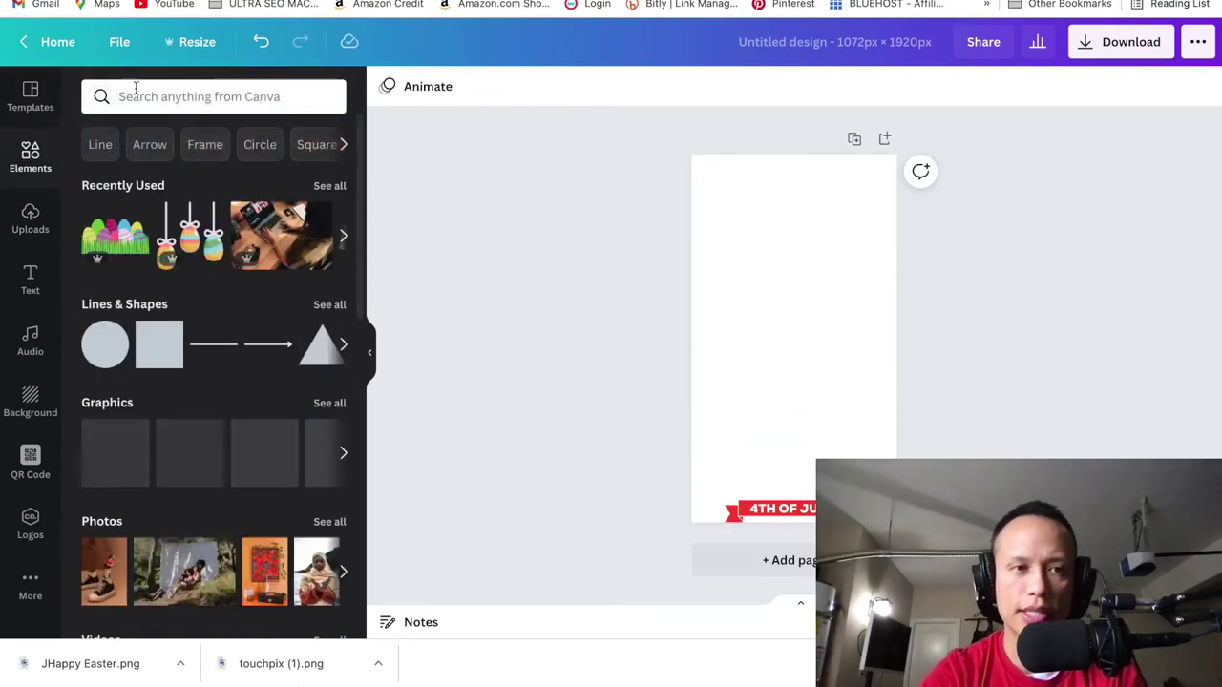
click(124, 96)
text(4th)
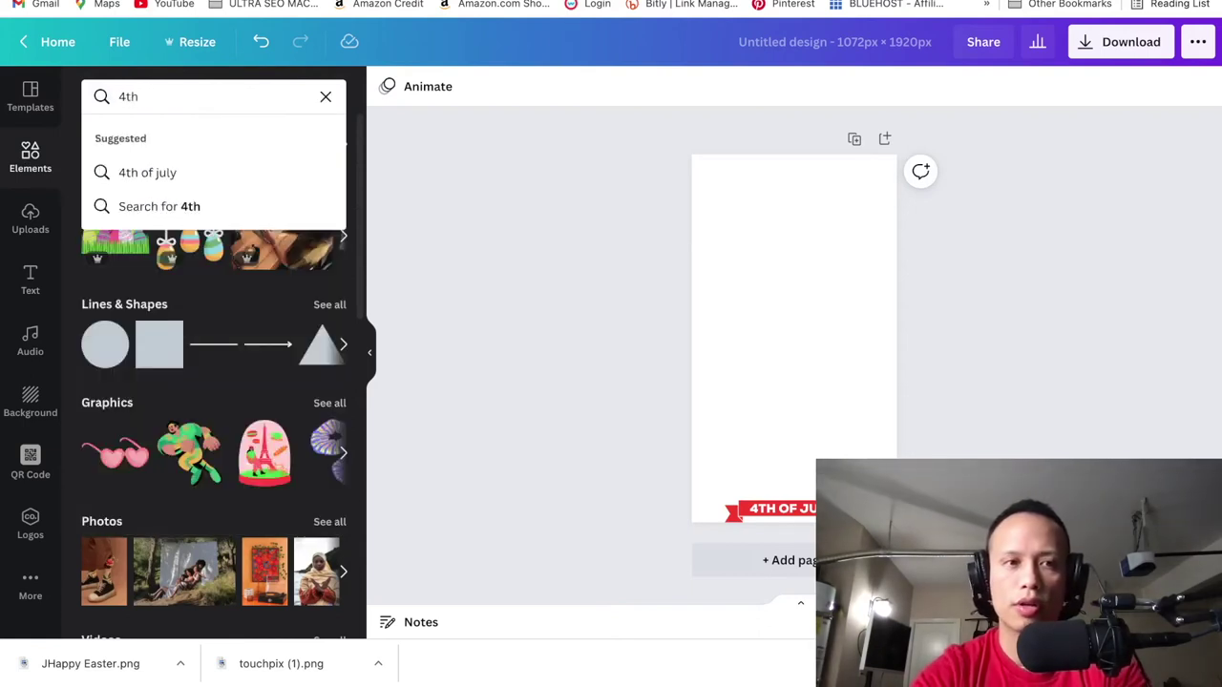
click(134, 172)
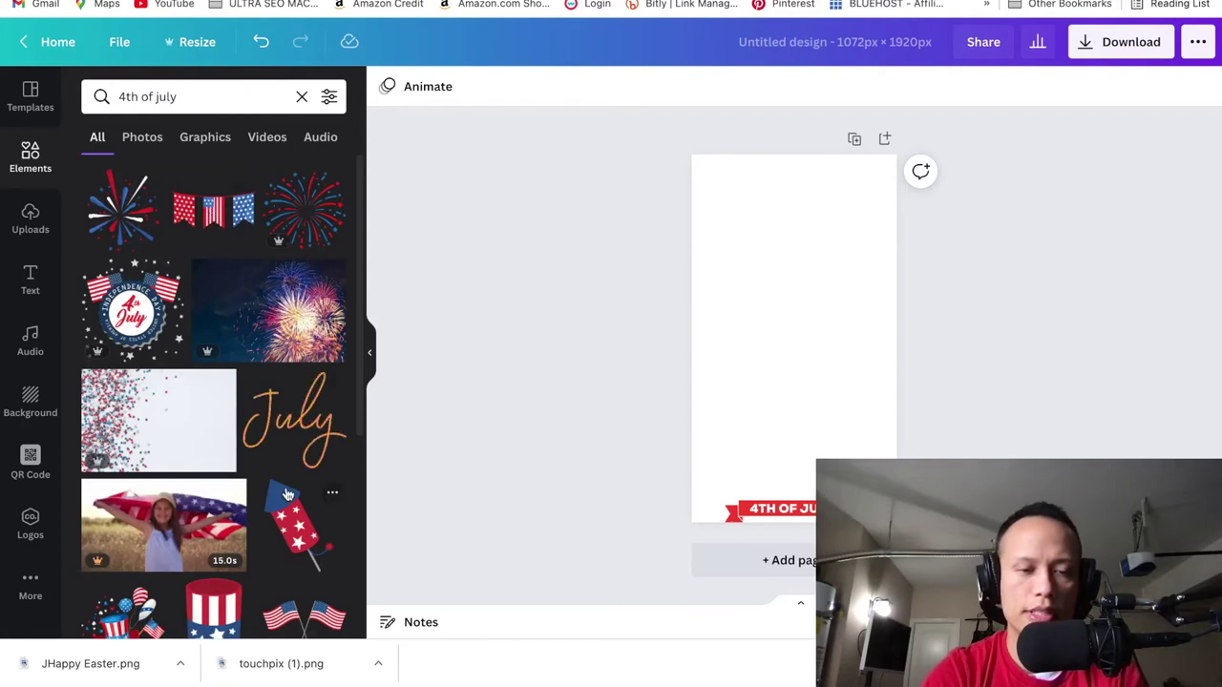
drag(296, 525, 766, 282)
drag(806, 343, 873, 480)
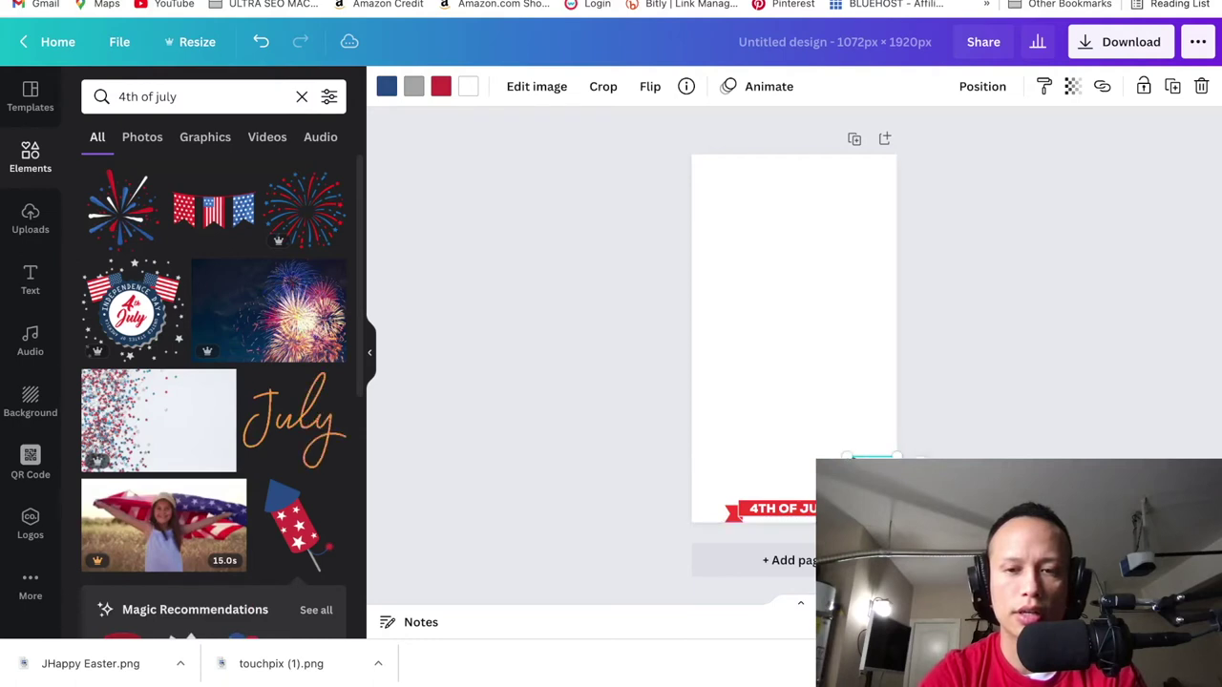
click(857, 415)
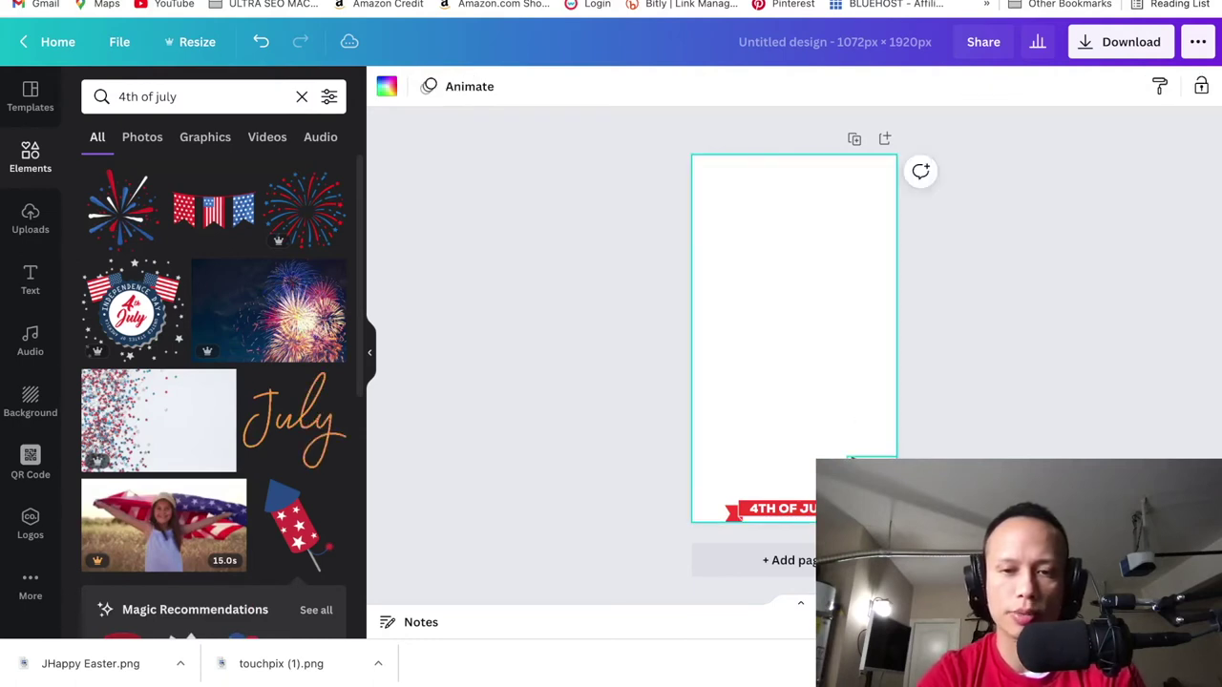
- Nudge the firecracker left, bring it forward, and add a flag bunting at the page top
click(862, 471)
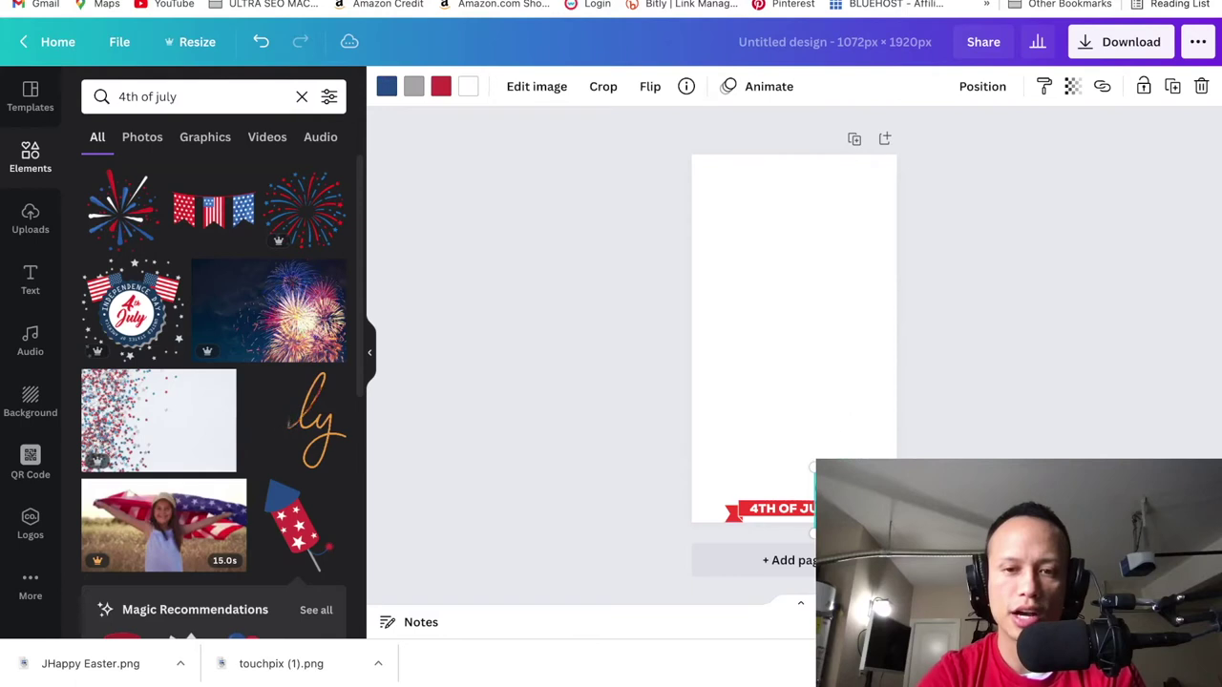
drag(861, 472, 851, 473)
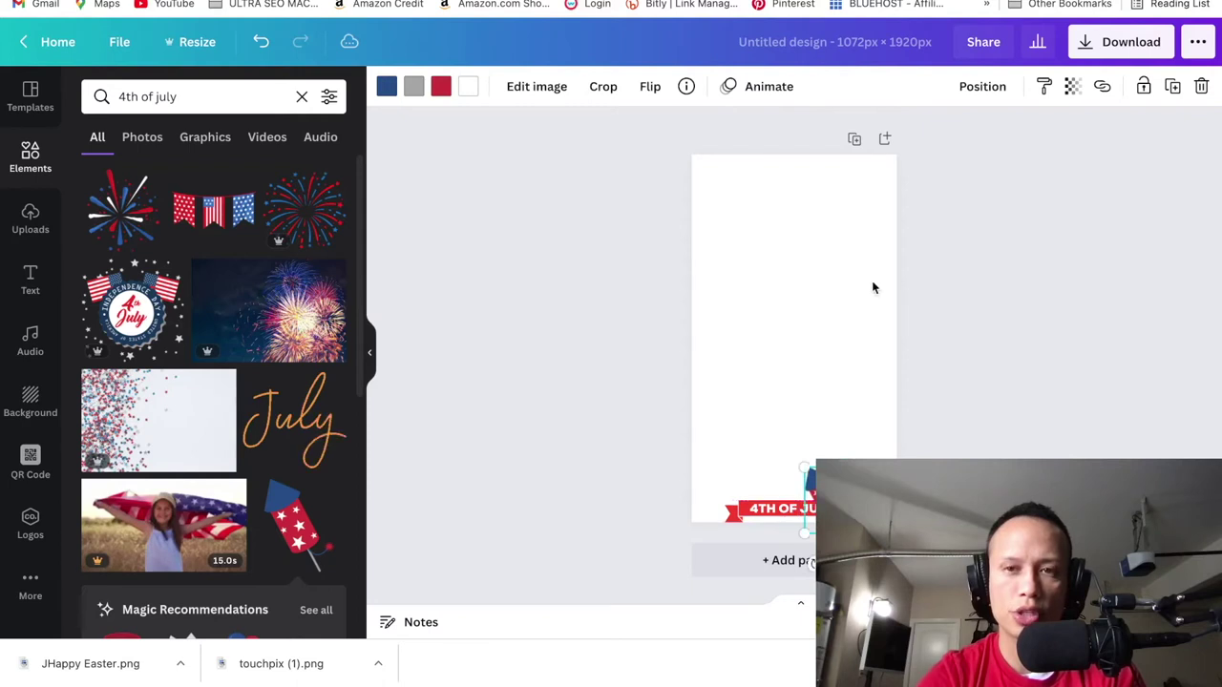
click(983, 88)
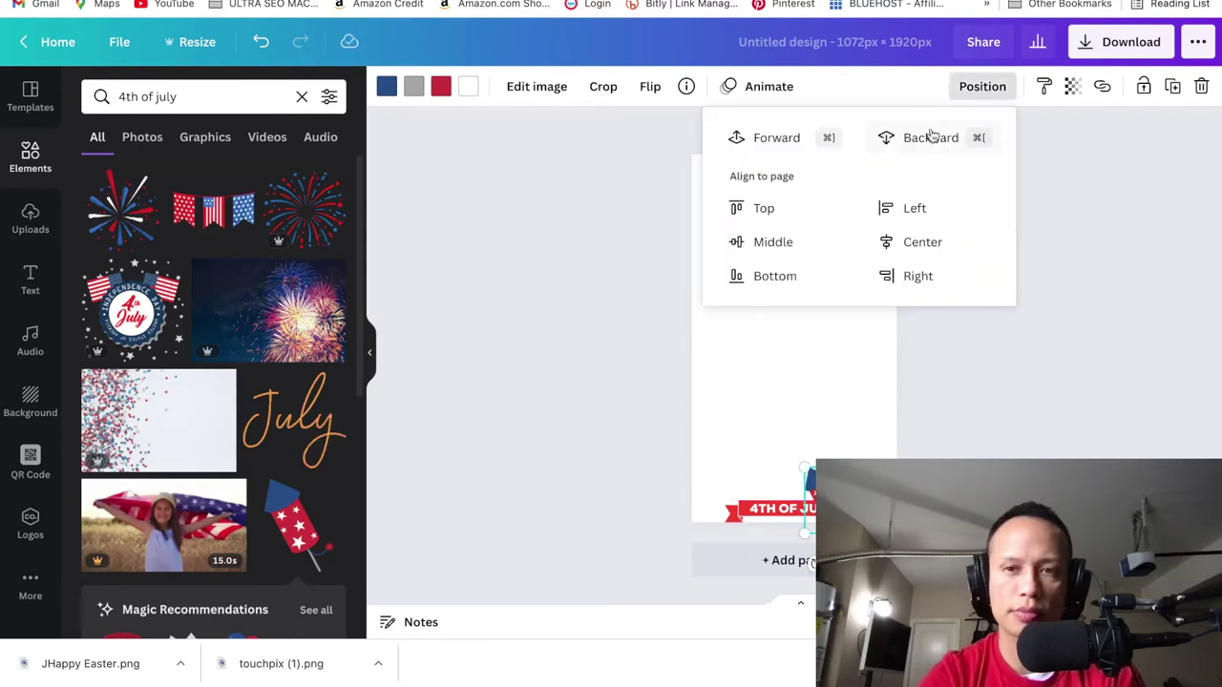
click(791, 138)
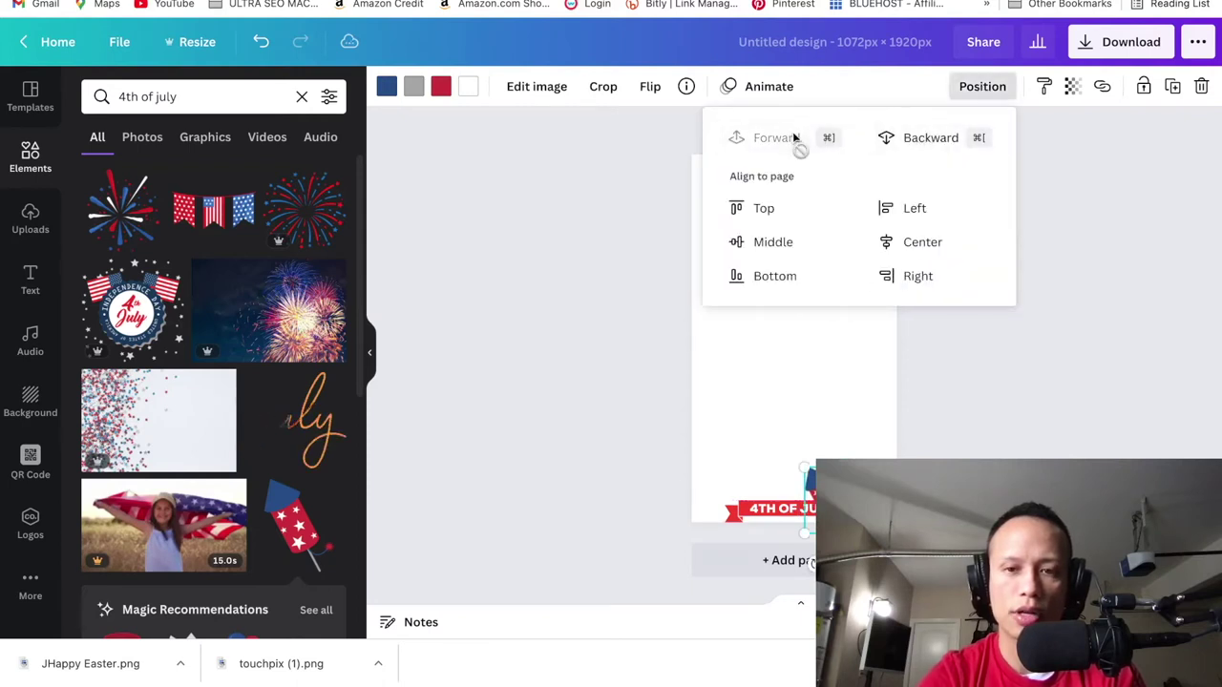
click(790, 323)
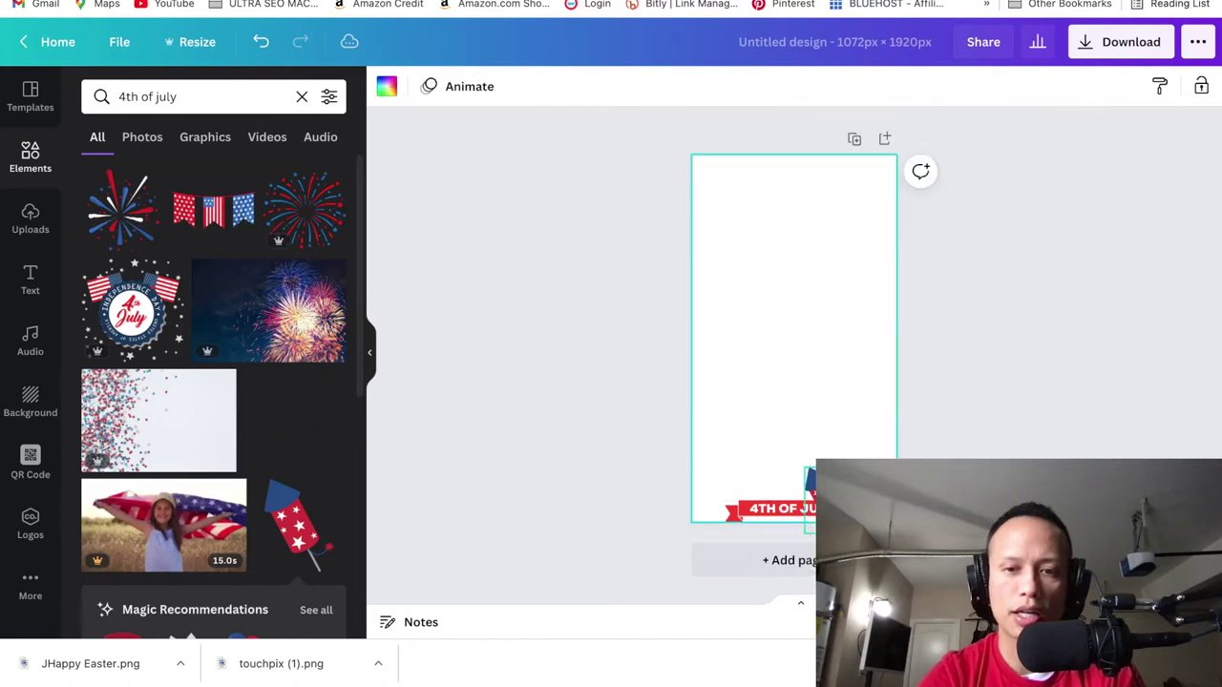
click(790, 323)
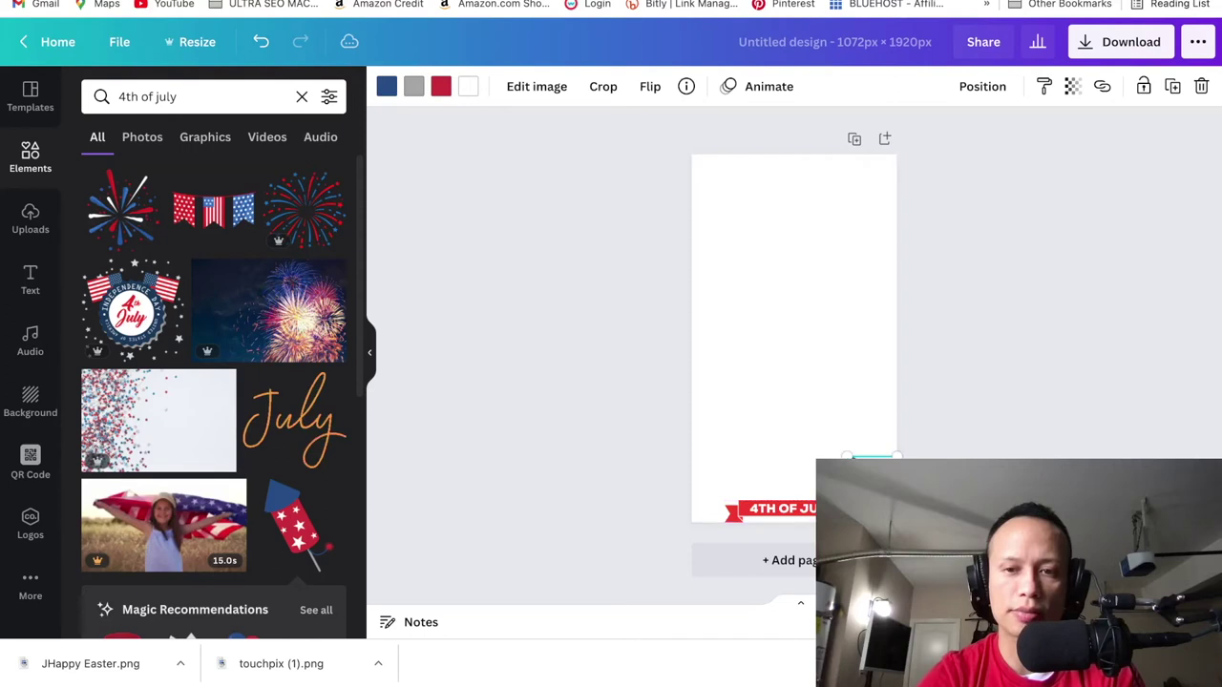
click(844, 416)
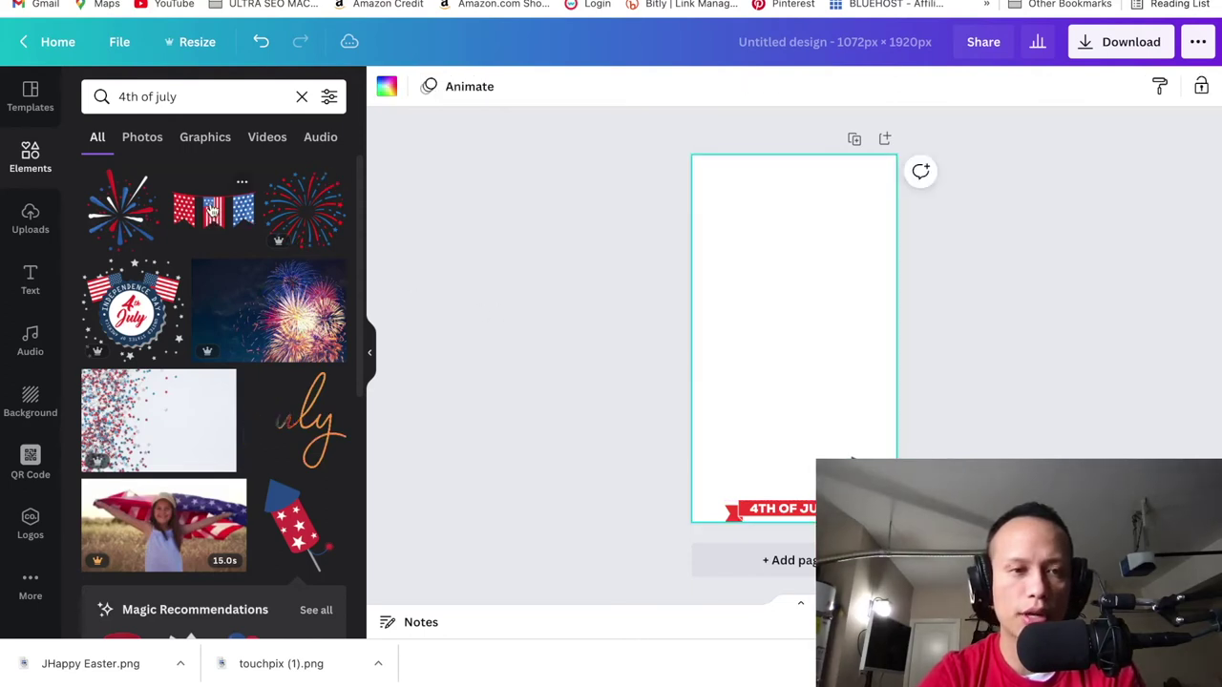
drag(212, 209, 725, 197)
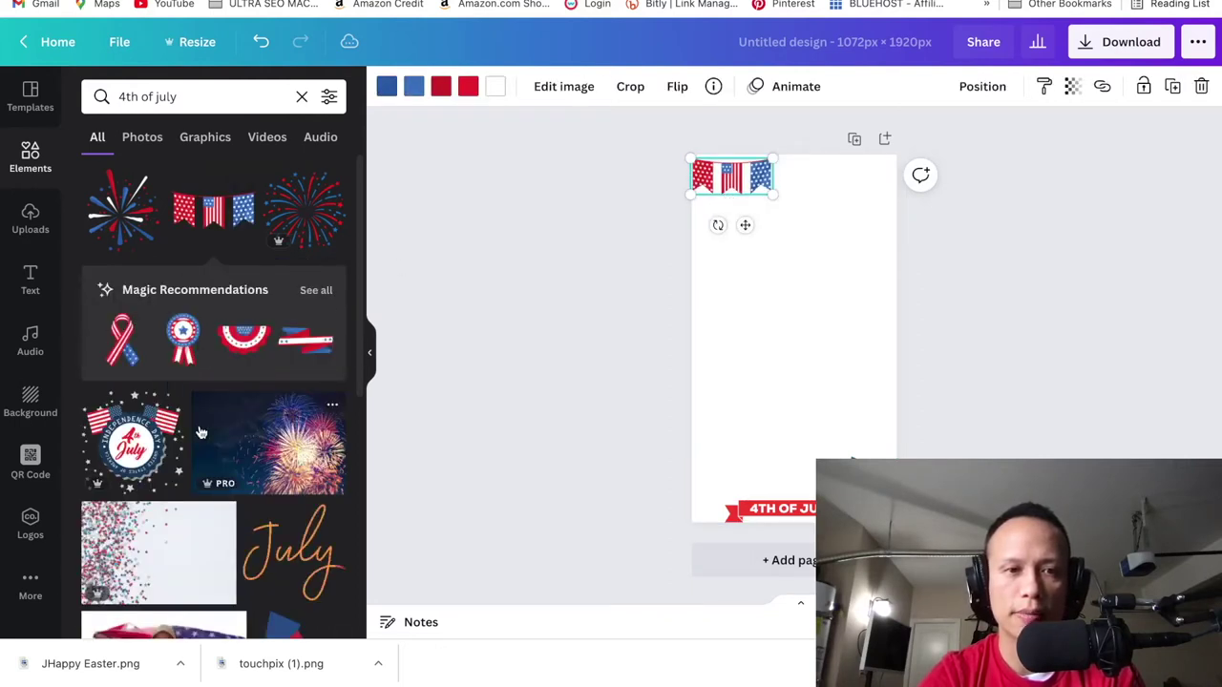
- Add a second flag bunting at the top and a striped bunting mid-page
scroll(200, 433, down, 3)
scroll(197, 429, up, 3)
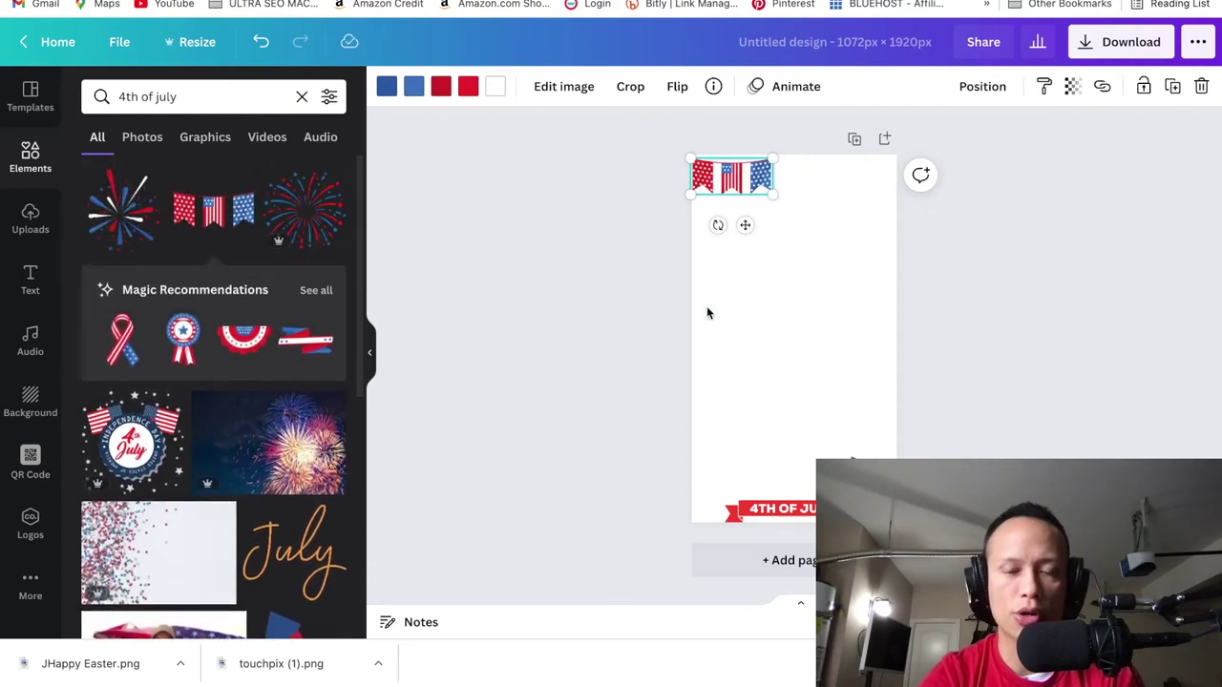
scroll(229, 340, down, 5)
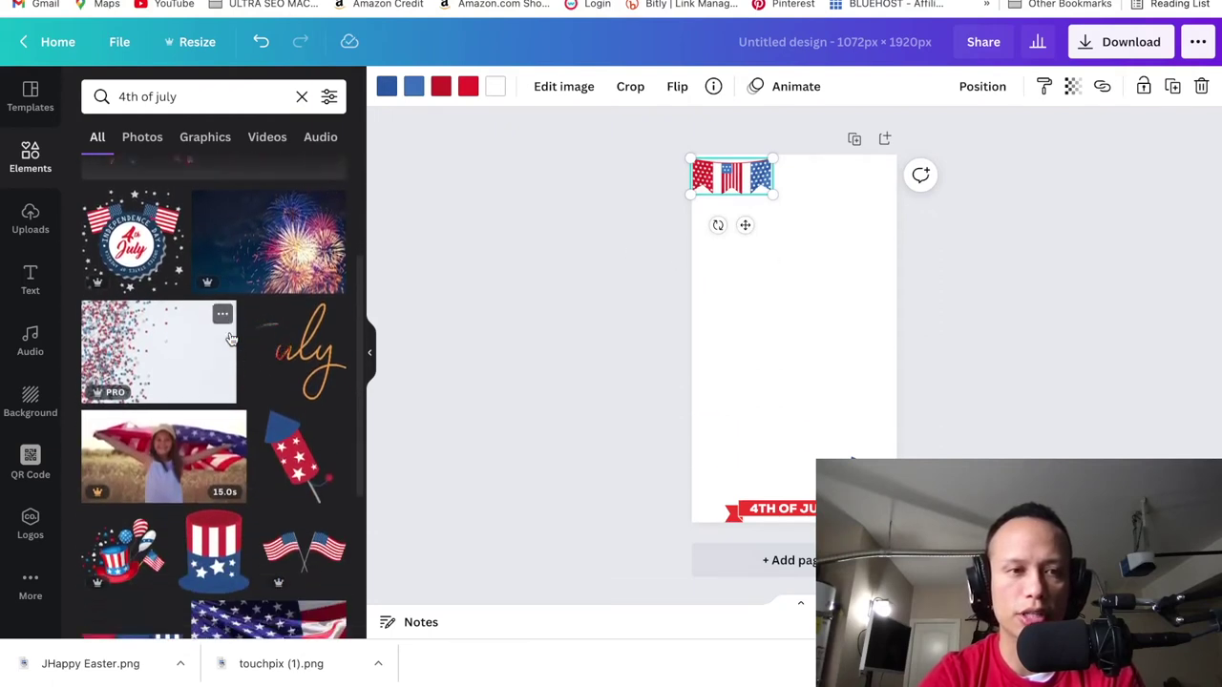
scroll(229, 340, down, 2)
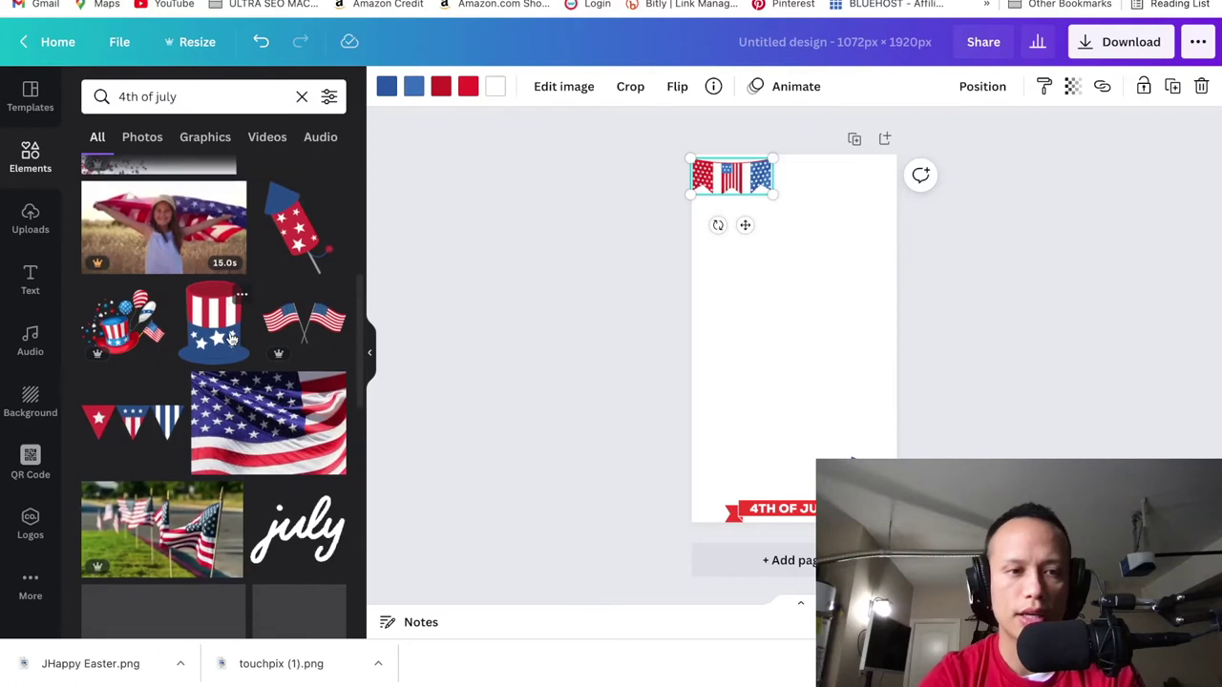
drag(127, 424, 853, 171)
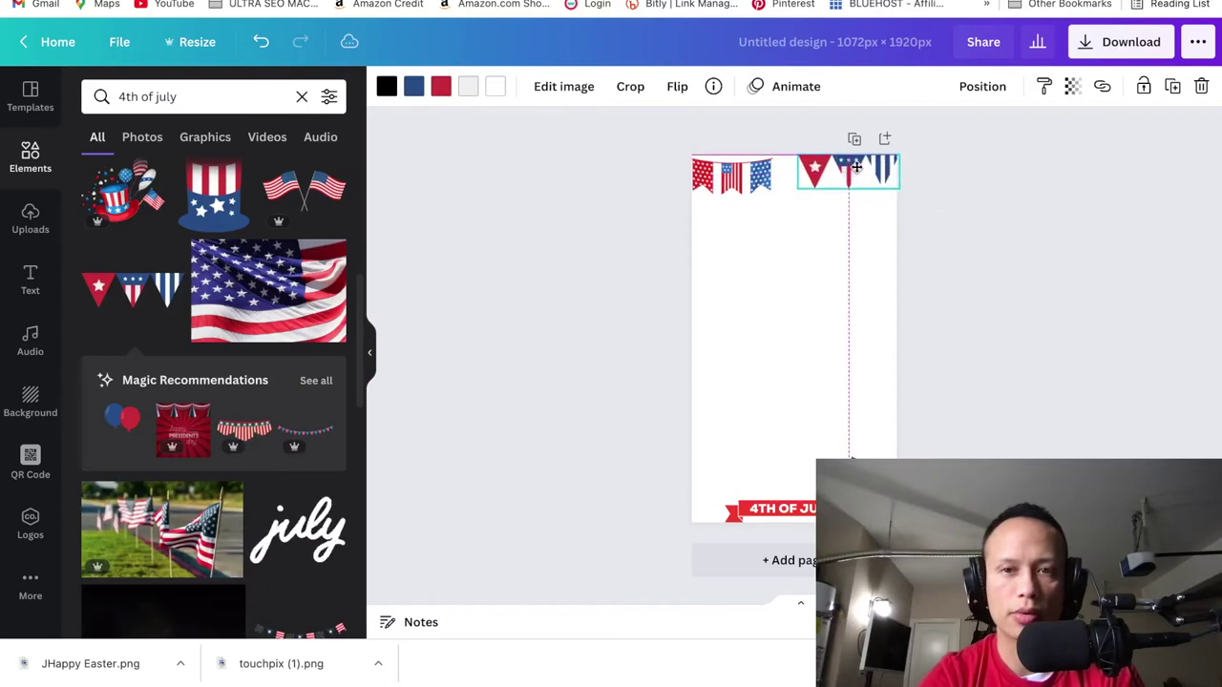
mouse_move(751, 170)
mouse_down()
mouse_move(779, 199)
mouse_move(751, 182)
mouse_up()
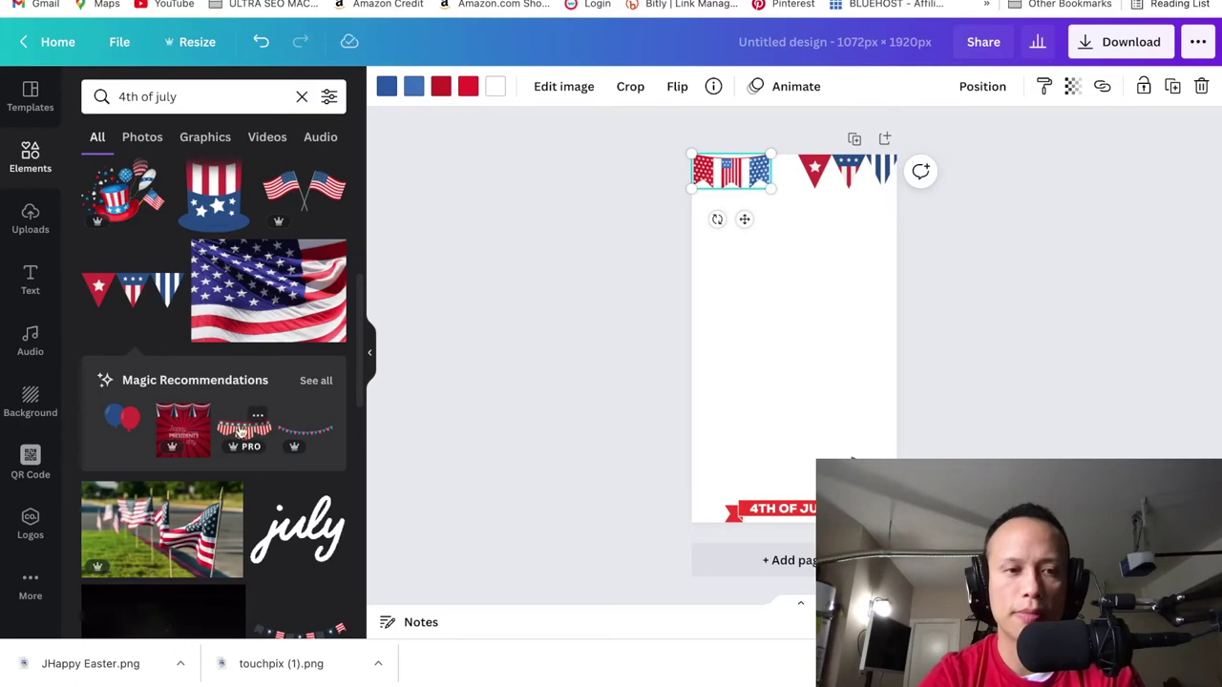
drag(245, 432, 787, 326)
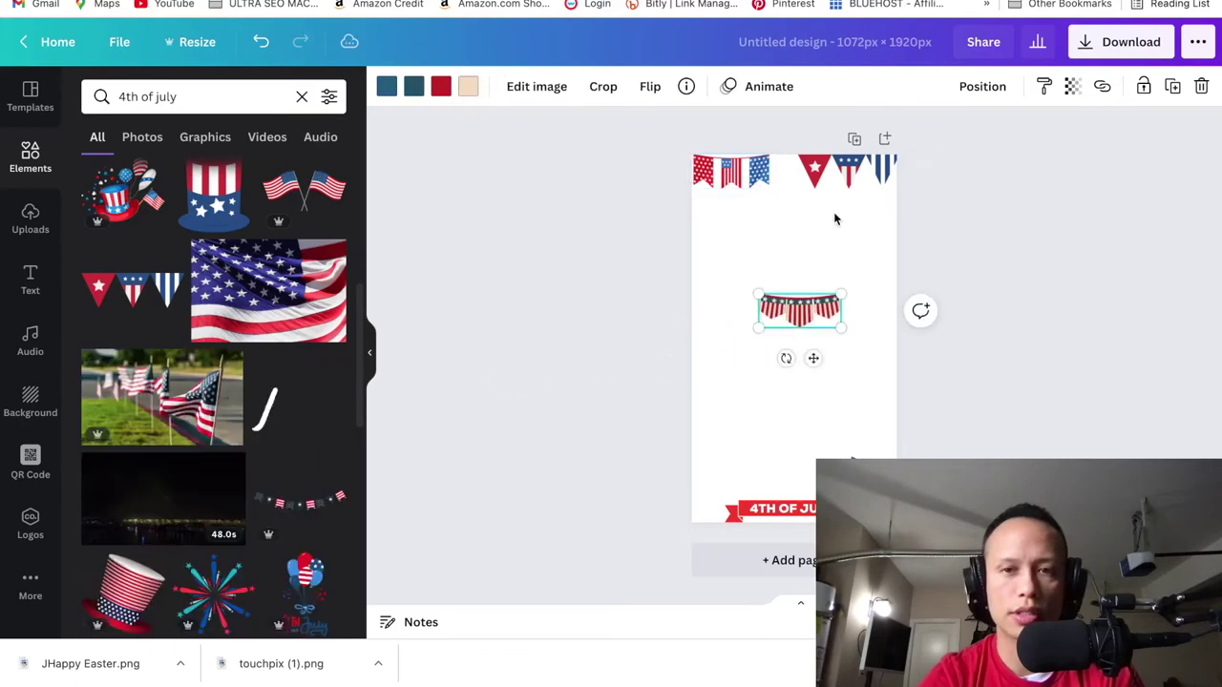
- Delete the two top buntings, then resize, move and delete the striped bunting
drag(836, 219, 735, 169)
key(Delete)
click(799, 308)
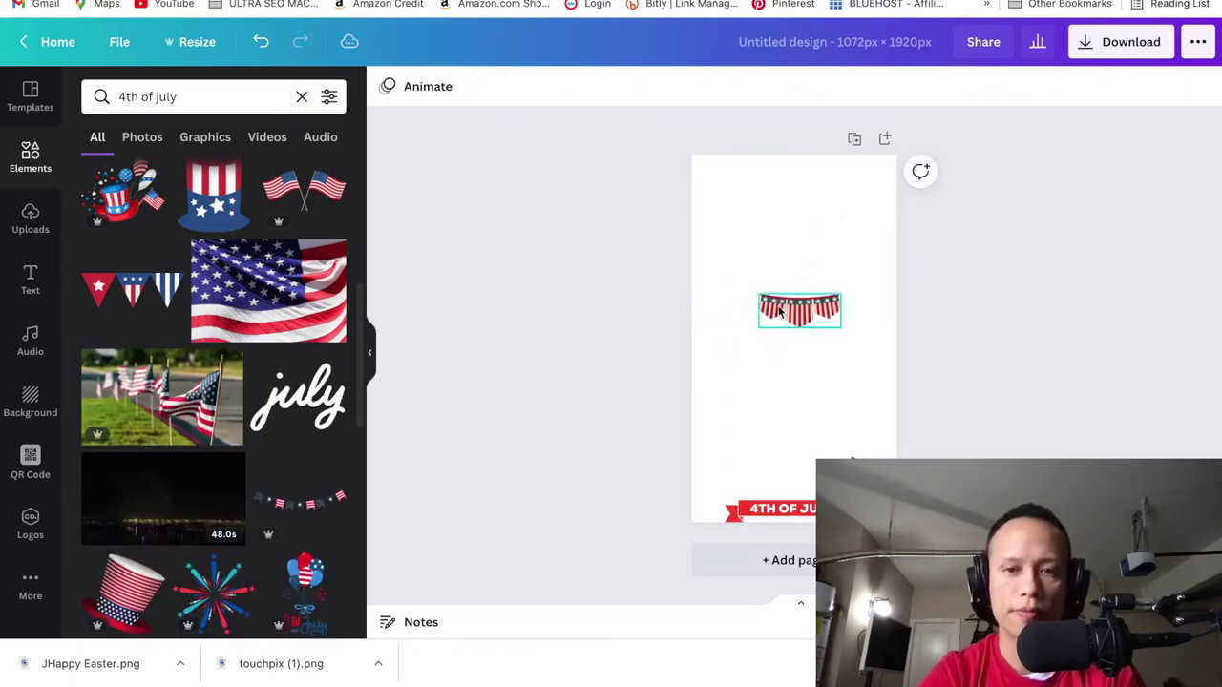
drag(758, 293, 685, 263)
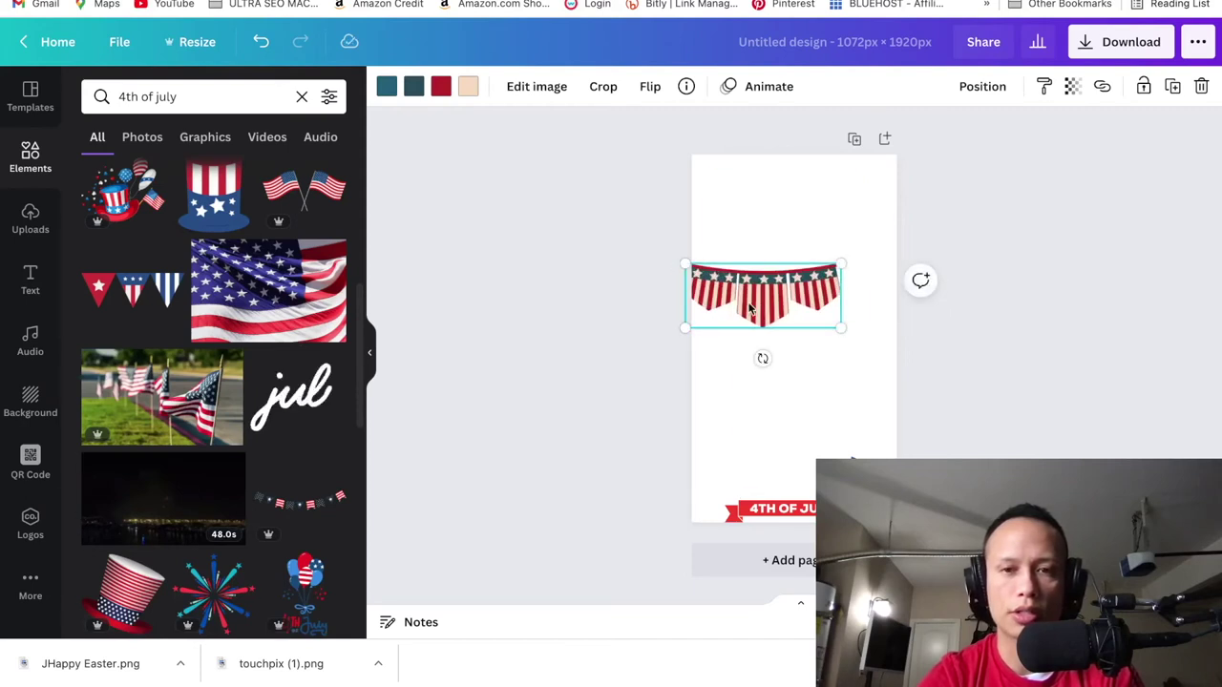
drag(750, 307, 753, 225)
key(Delete)
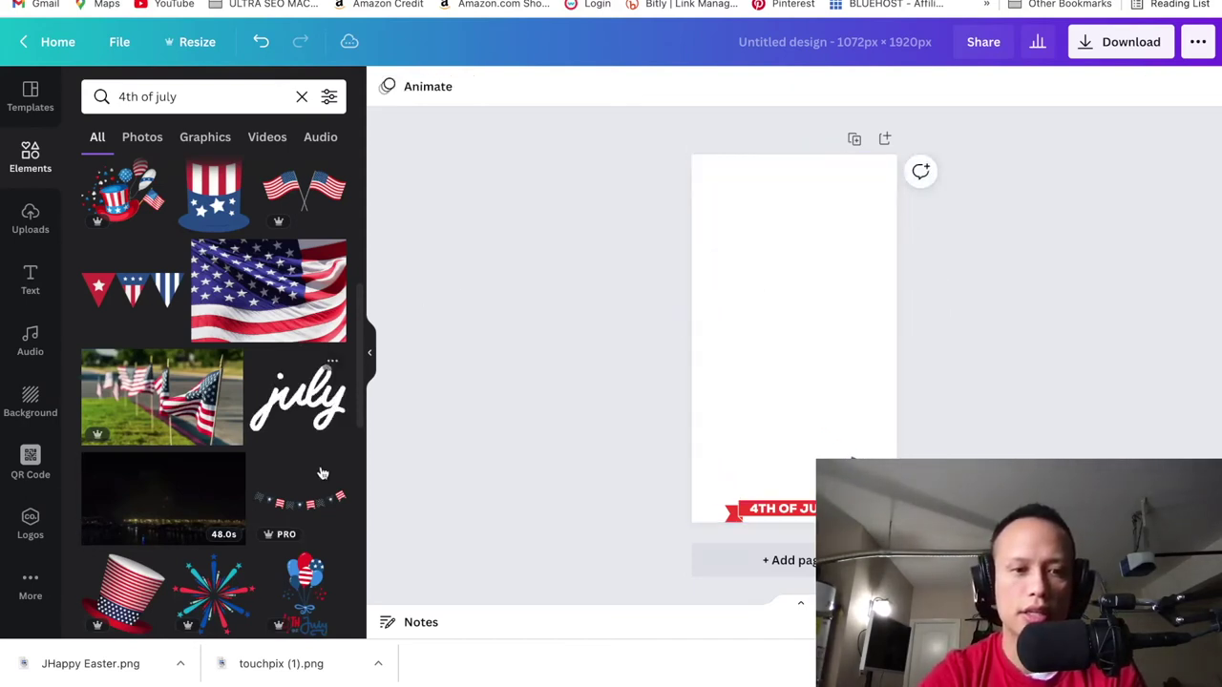
drag(323, 473, 810, 232)
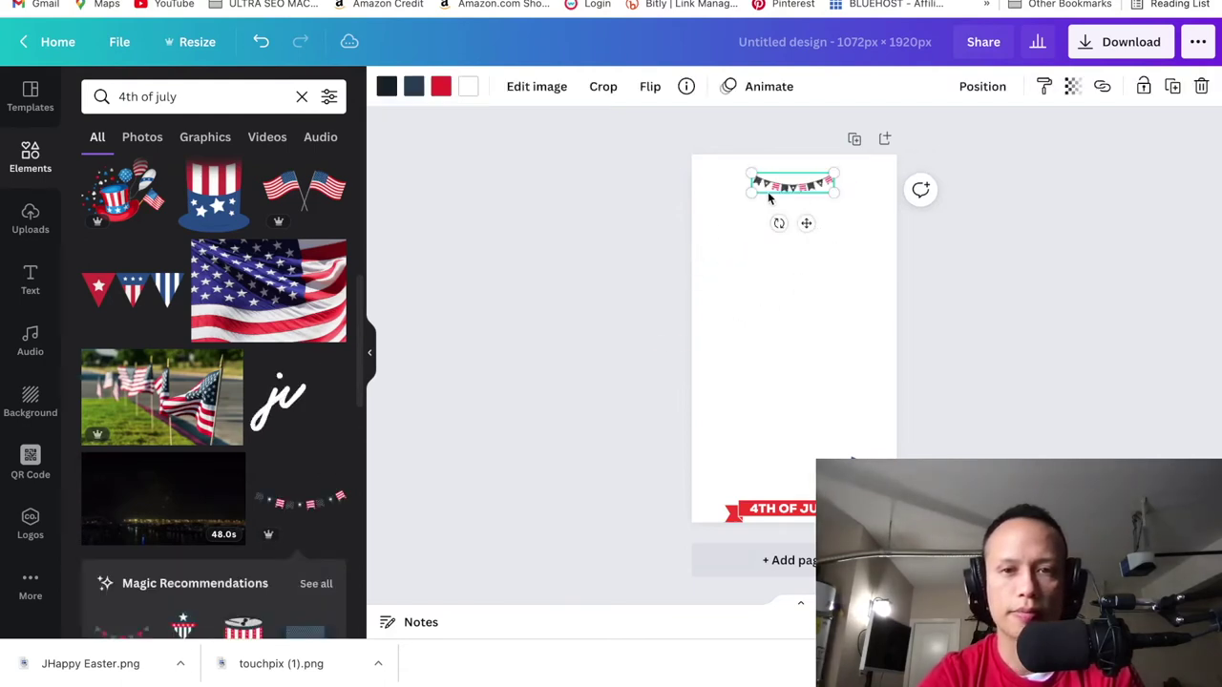
mouse_move(748, 188)
mouse_down()
mouse_move(710, 178)
mouse_move(739, 166)
mouse_up()
scroll(214, 379, down, 3)
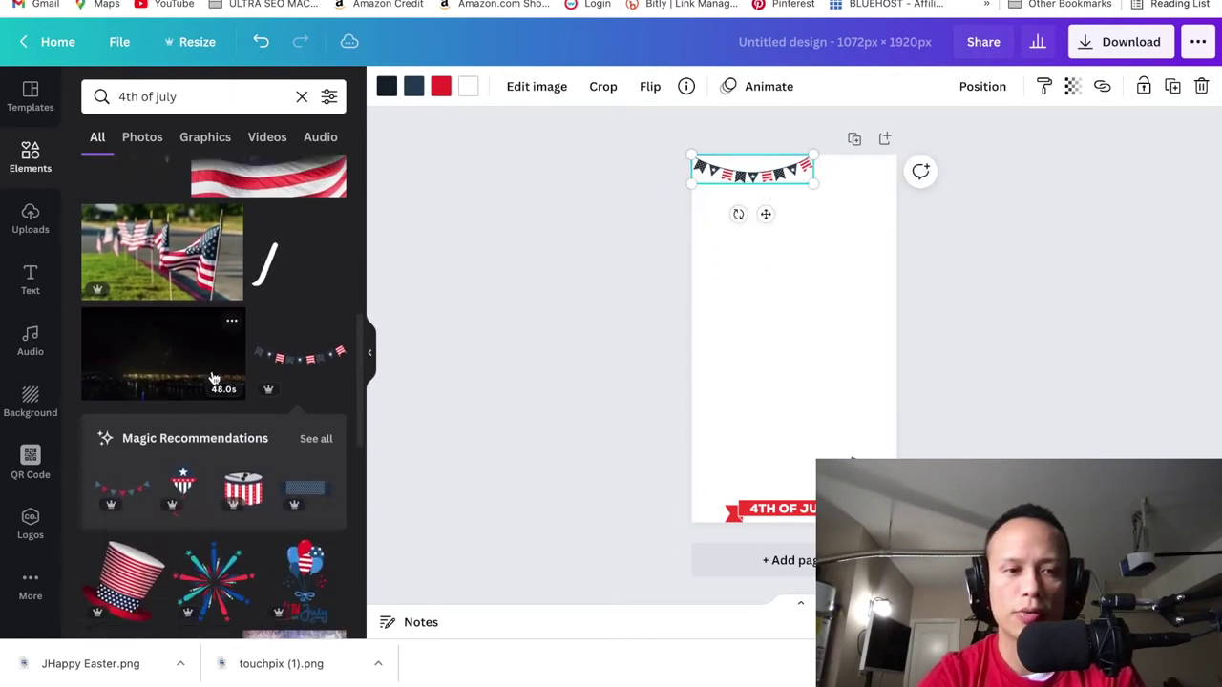
scroll(214, 379, down, 5)
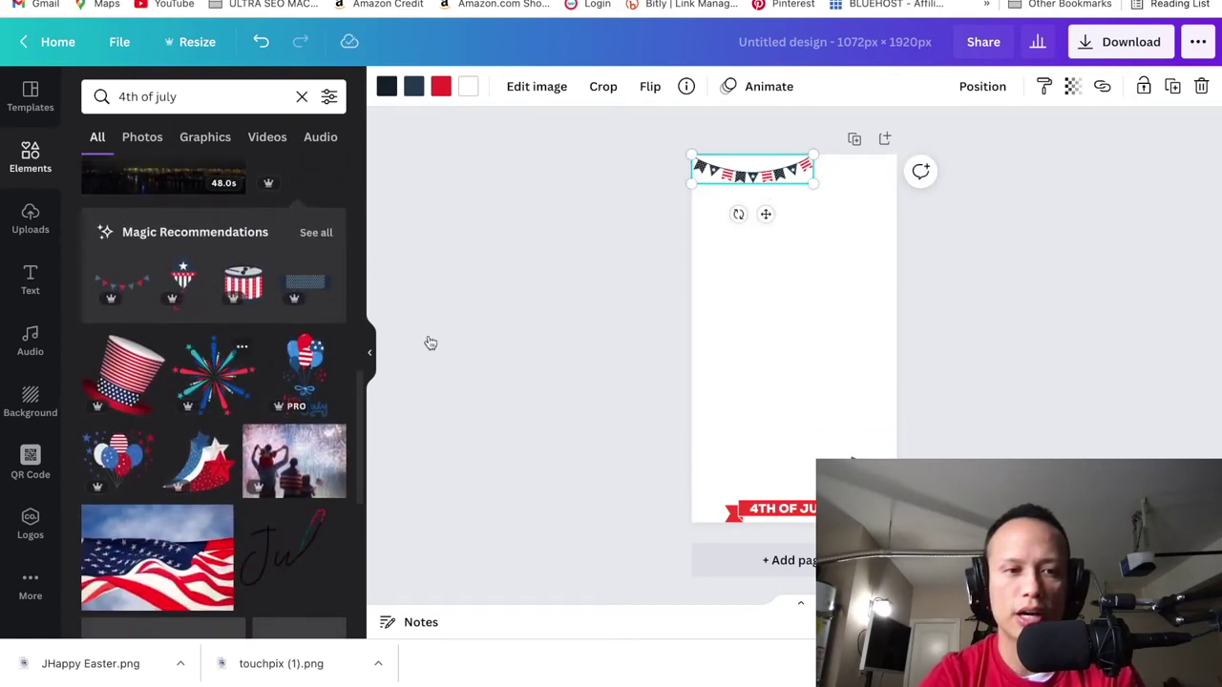
key(Delete)
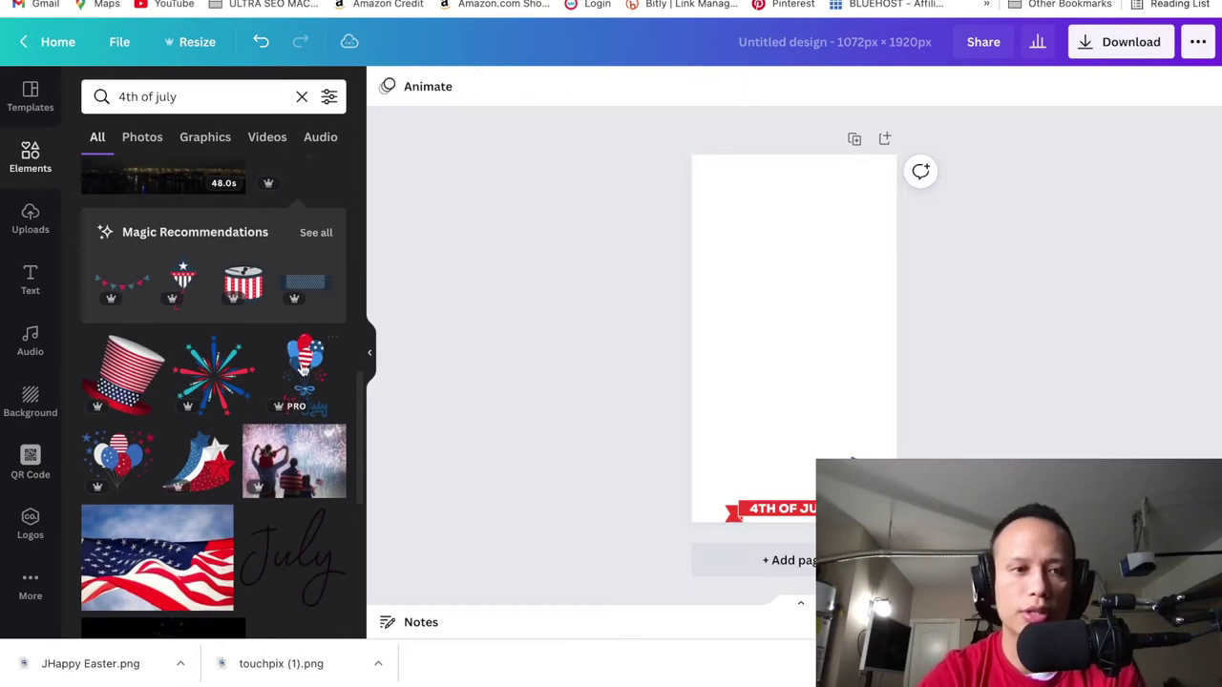
- Add a balloons graphic tilted about 25 degrees to the page's top-left corner
drag(118, 460, 710, 181)
drag(717, 248, 689, 250)
drag(727, 184, 715, 181)
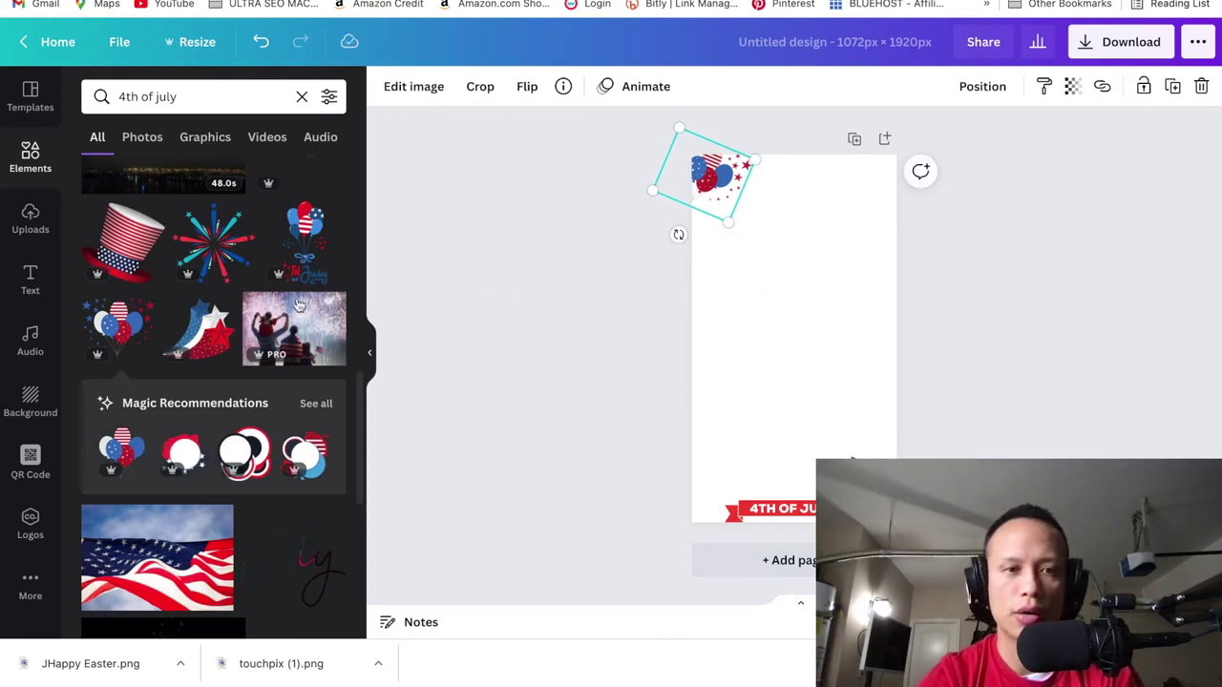
- Swap the top-right fireworks graphic for a slightly tilted balloons cluster
drag(215, 256, 886, 173)
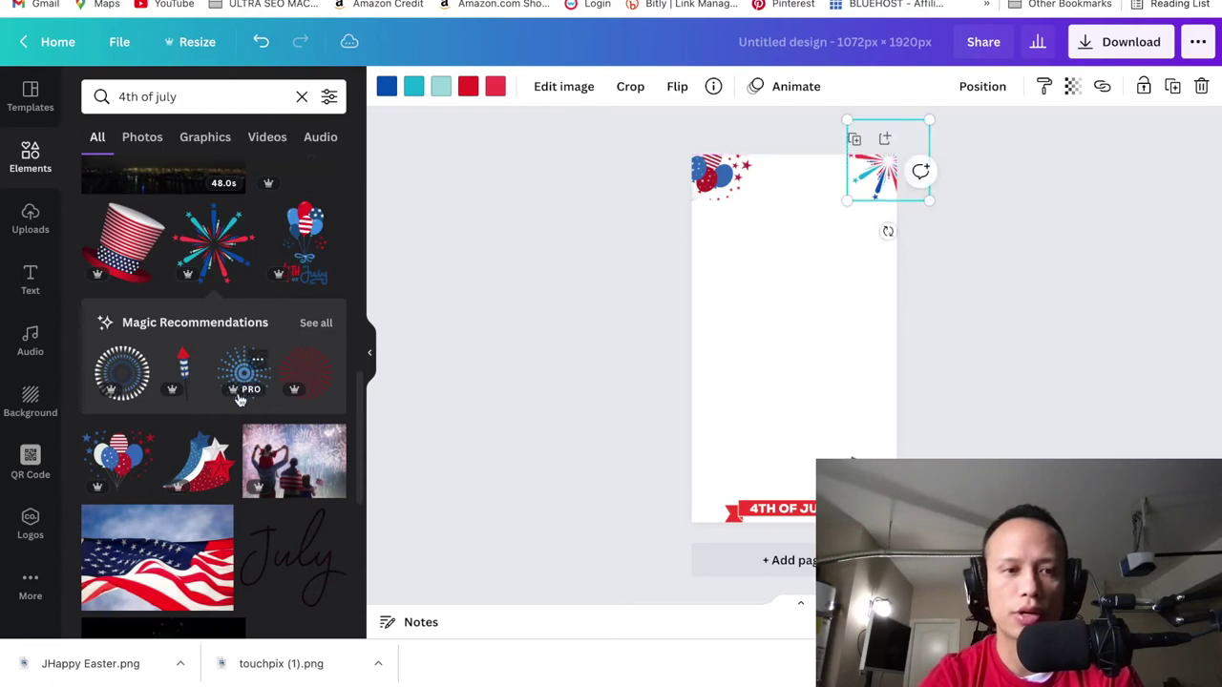
scroll(136, 489, down, 5)
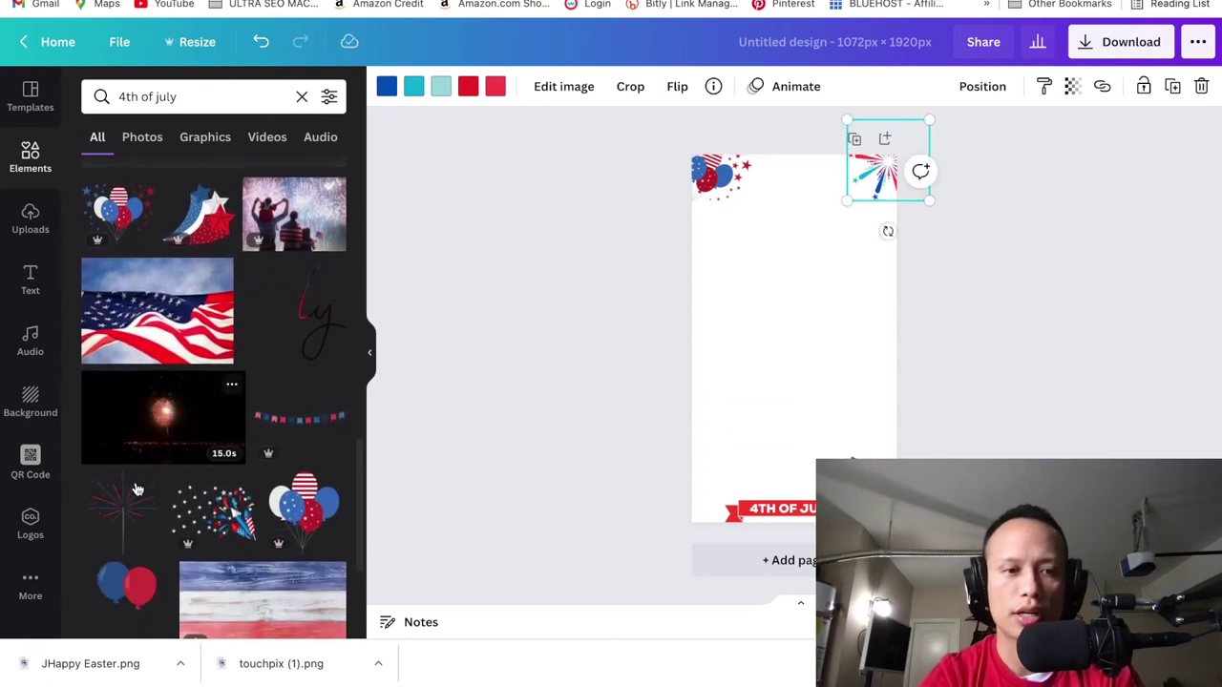
scroll(136, 488, down, 3)
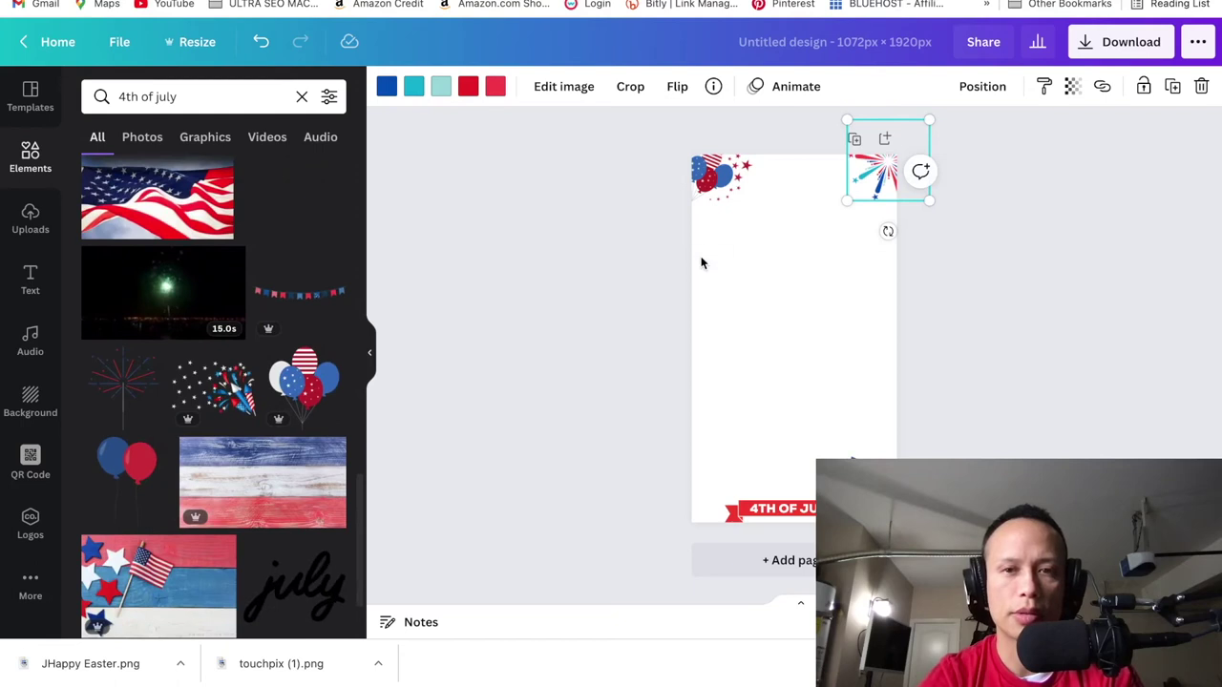
key(Delete)
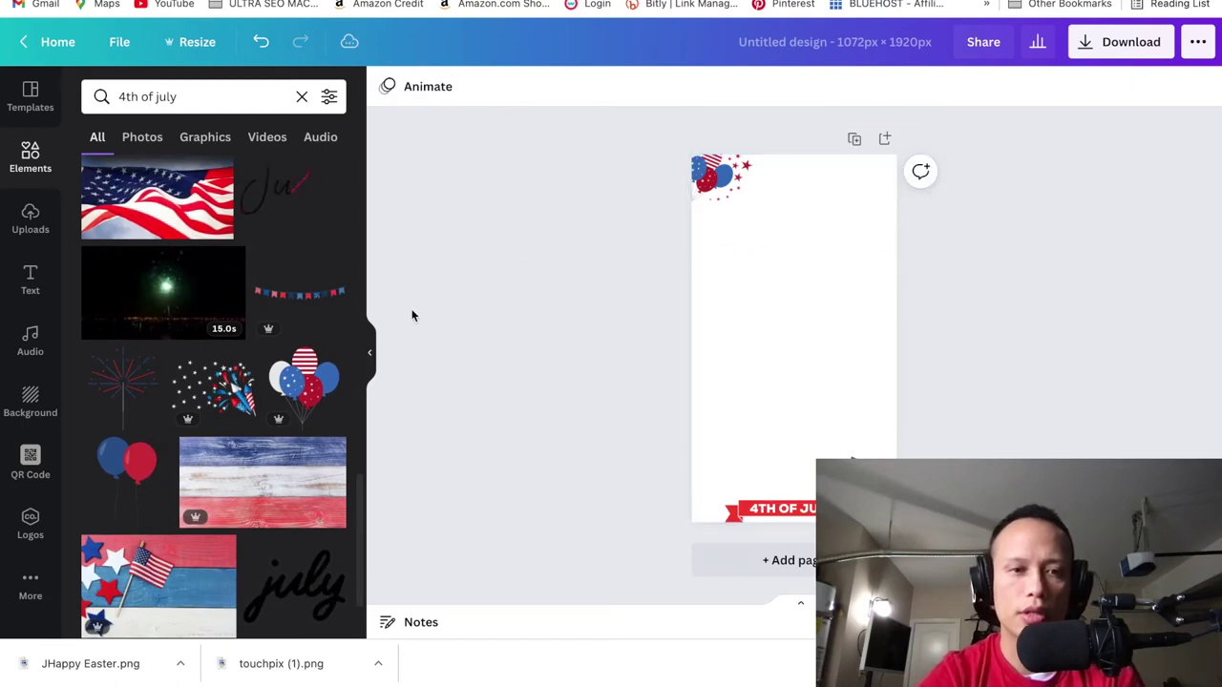
drag(318, 381, 860, 219)
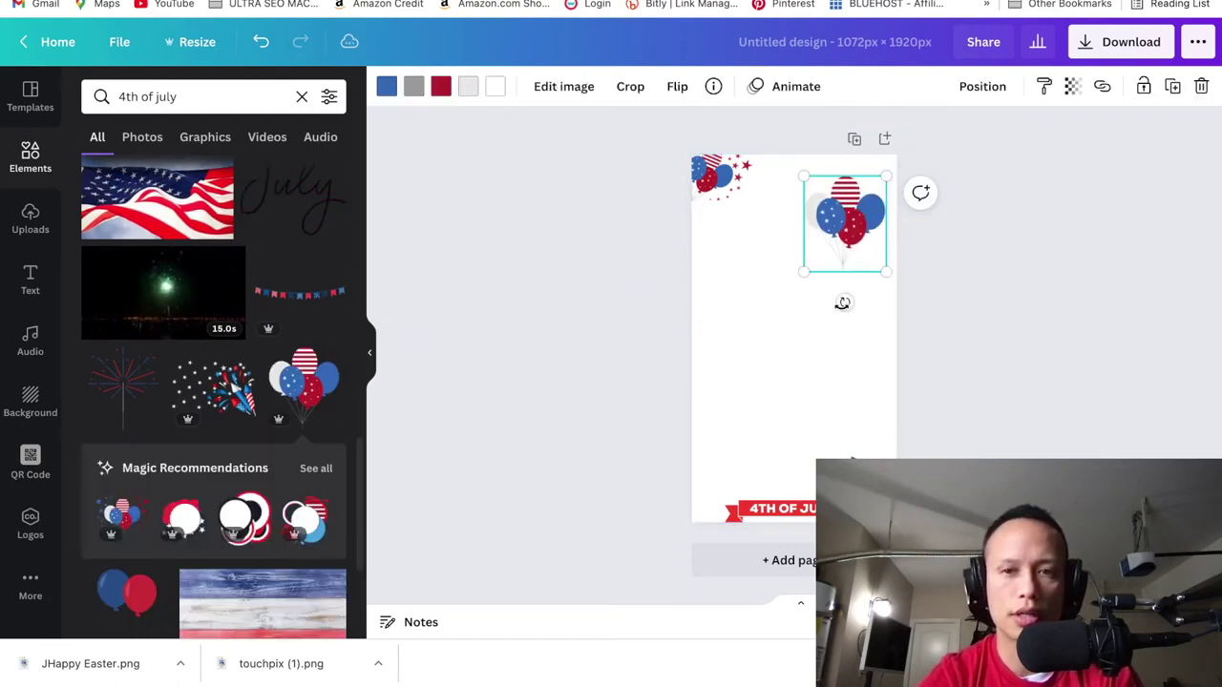
drag(843, 302, 884, 194)
click(767, 316)
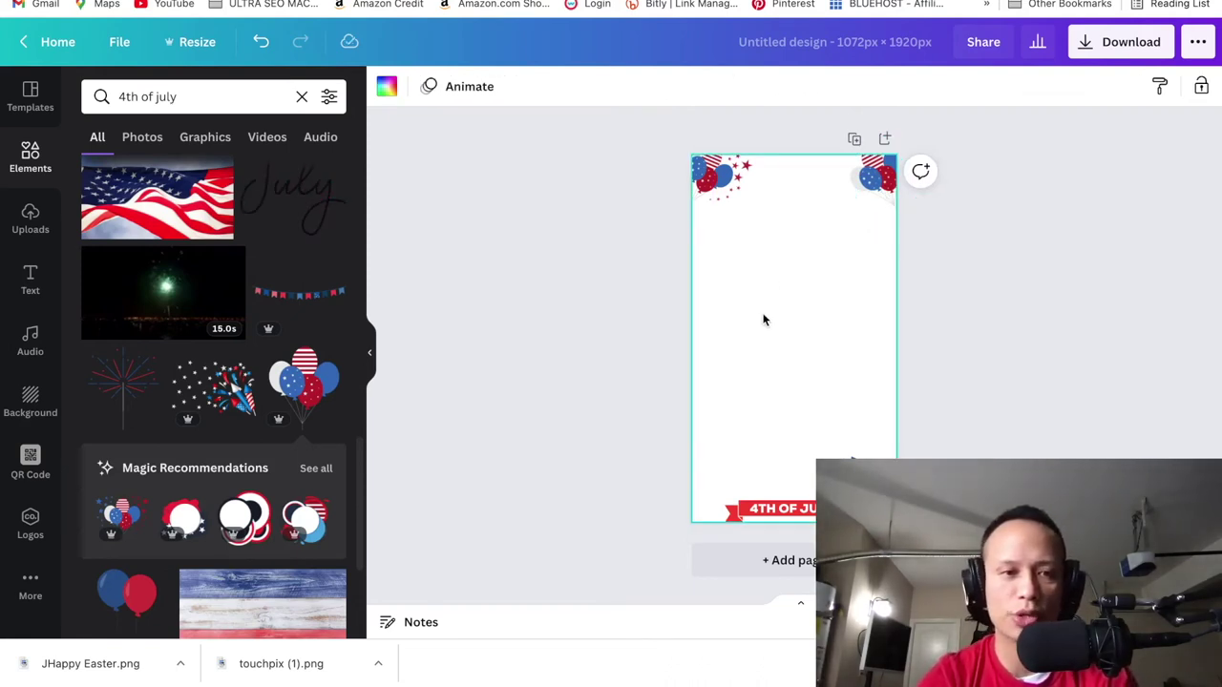
scroll(197, 434, down, 3)
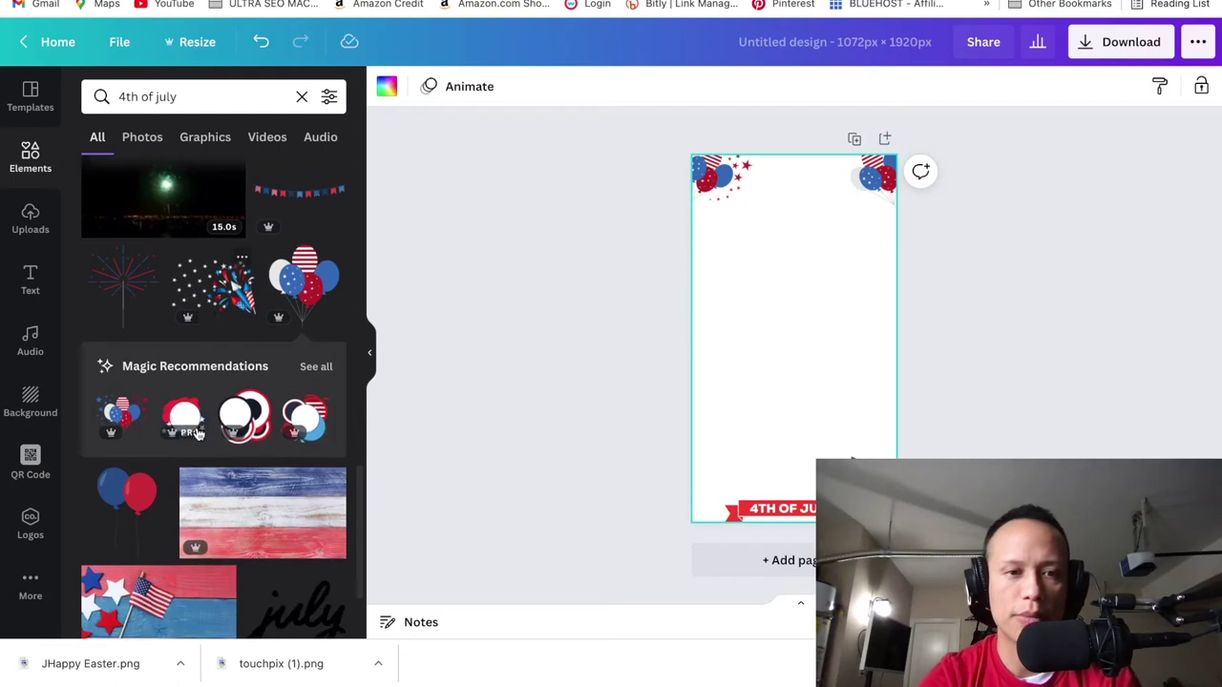
- Try a flag heart graphic over the bottom-left banner, then delete it
scroll(214, 401, down, 5)
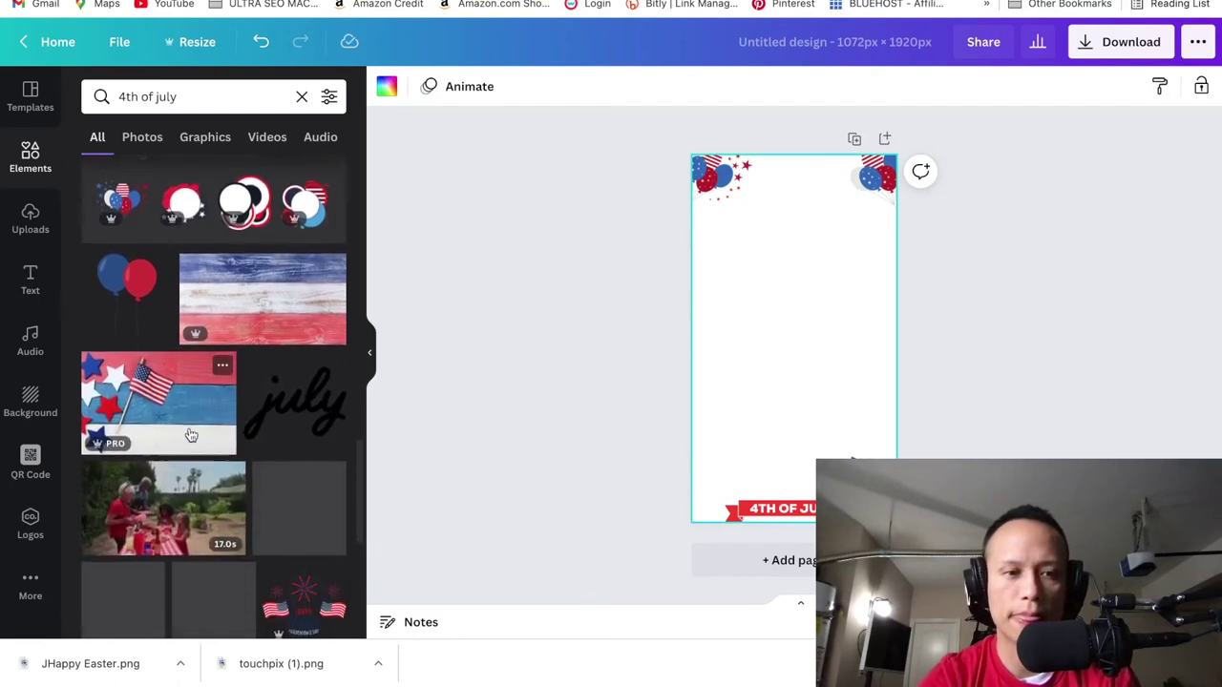
scroll(247, 510, down, 7)
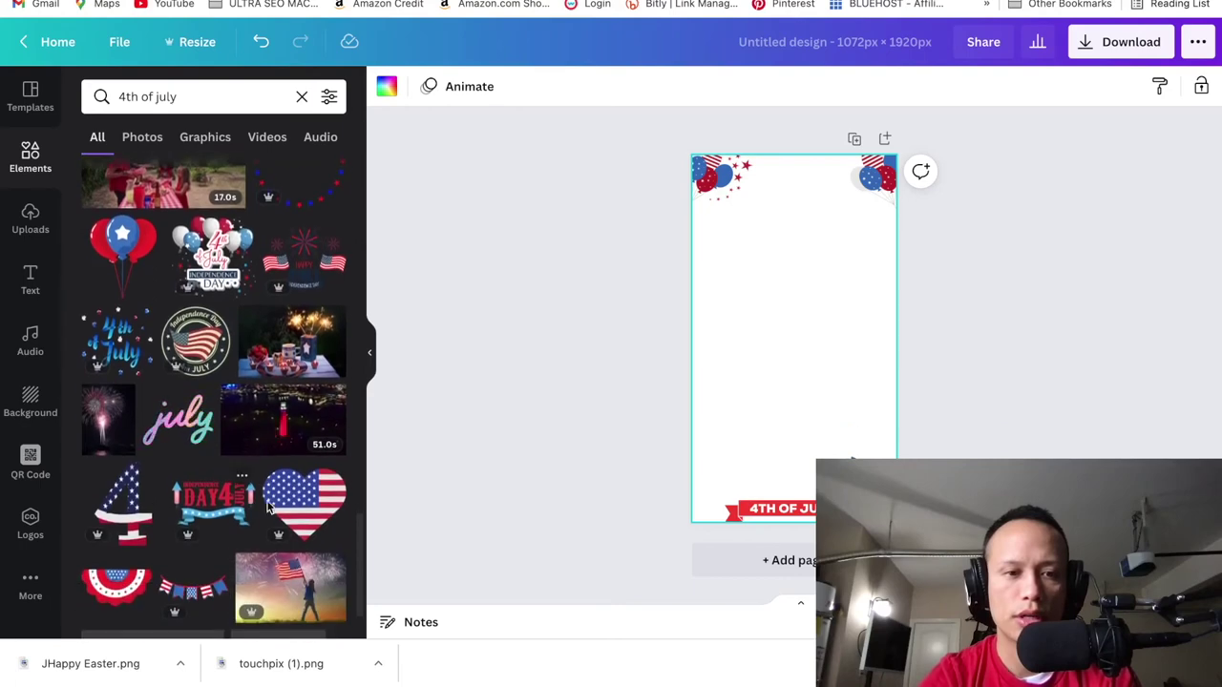
drag(302, 501, 761, 431)
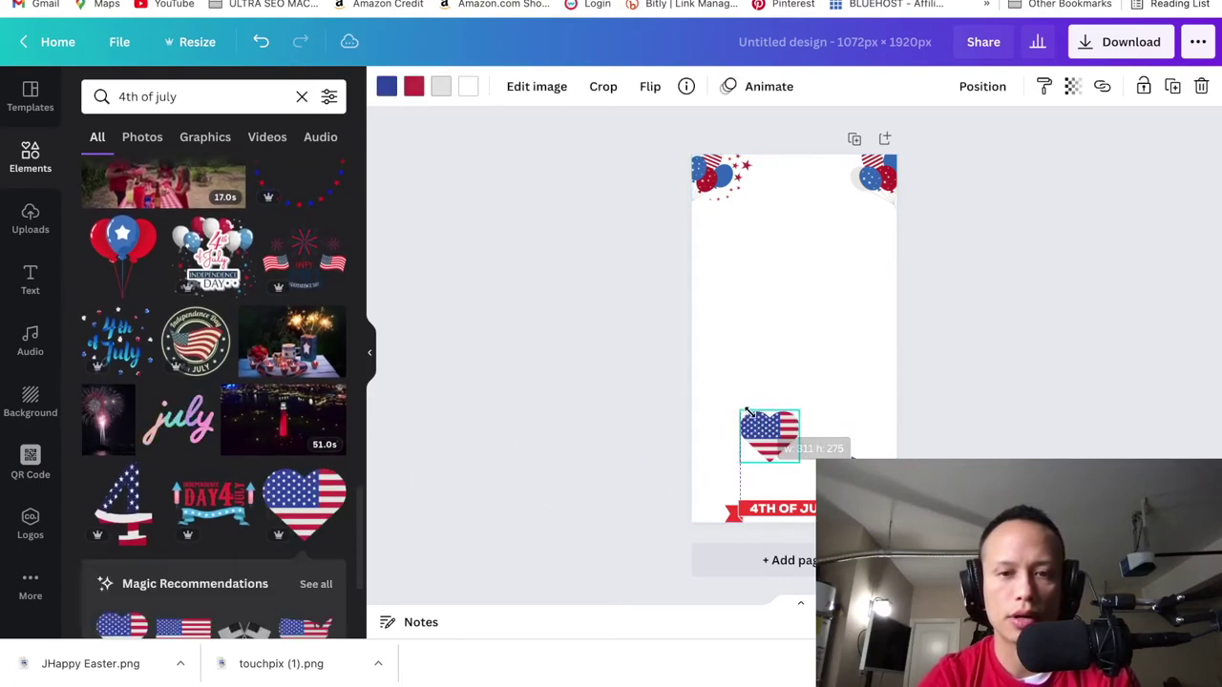
drag(749, 412, 747, 456)
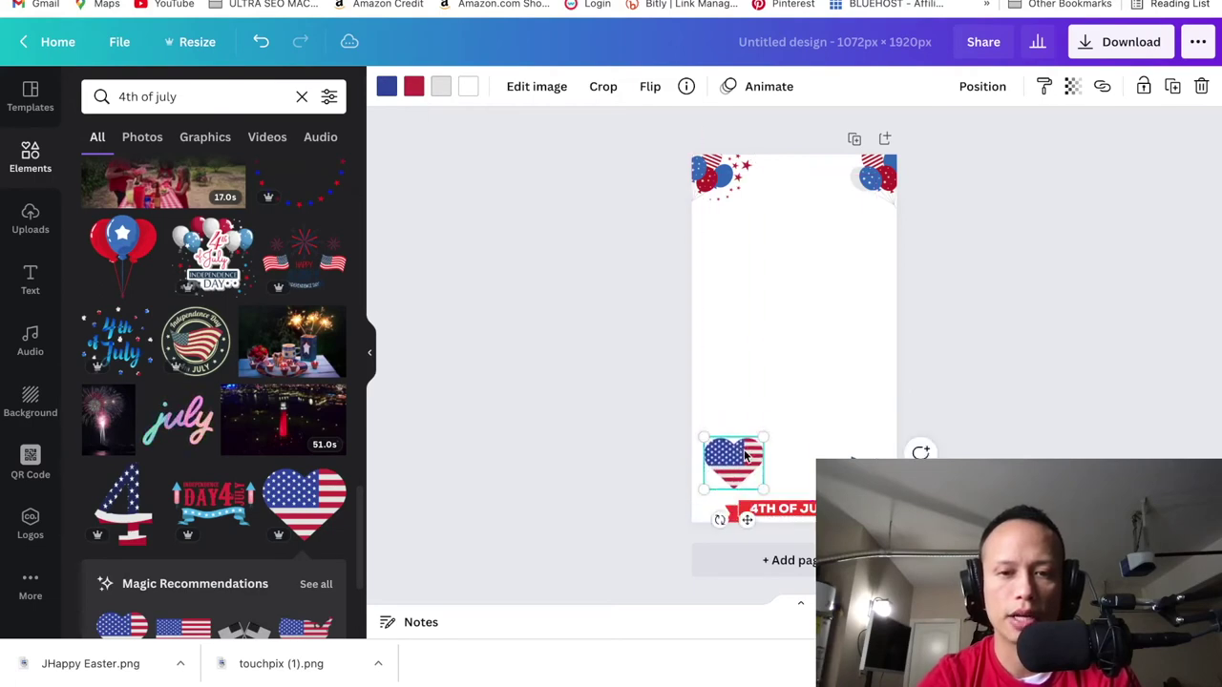
key(Delete)
- Add a small flag-waving Uncle Sam girl sticker at the ribbon's left end
scroll(216, 461, down, 3)
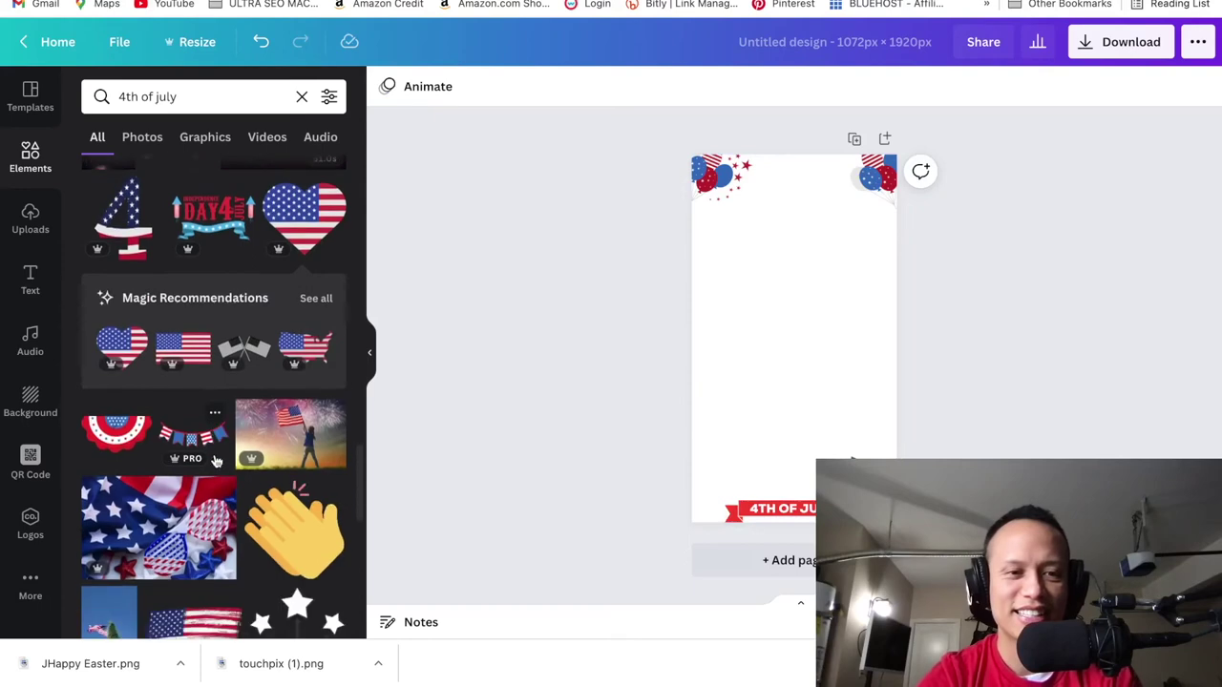
scroll(215, 461, down, 4)
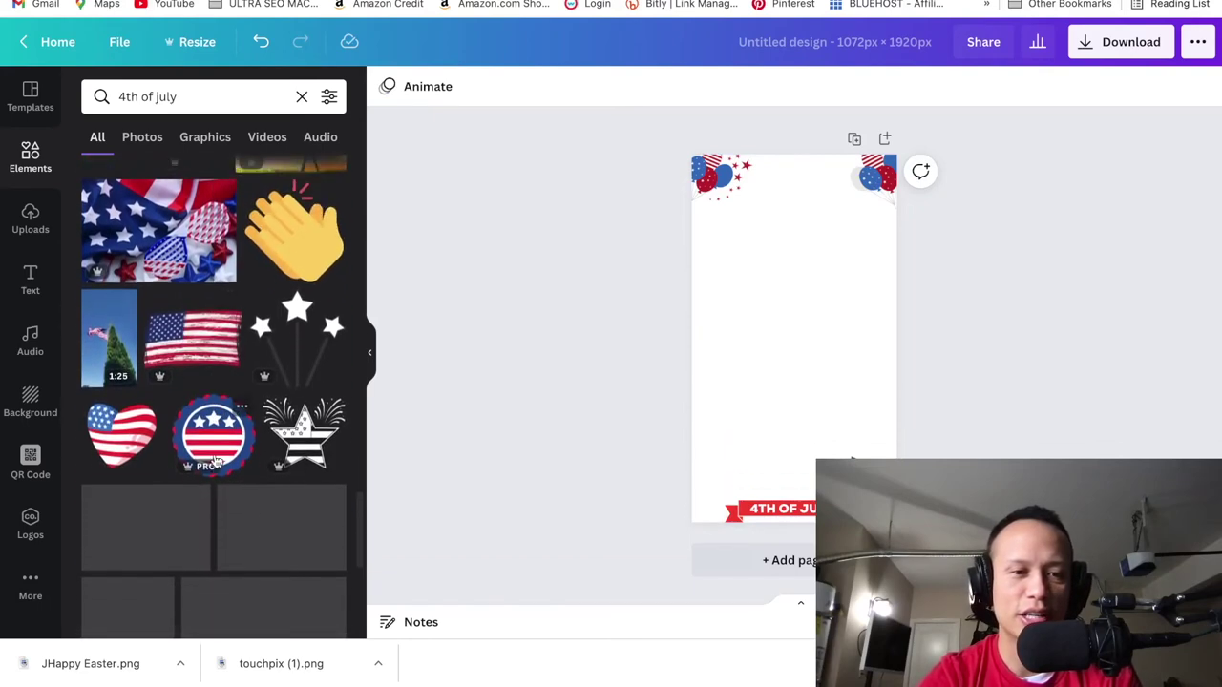
scroll(214, 462, down, 3)
click(797, 355)
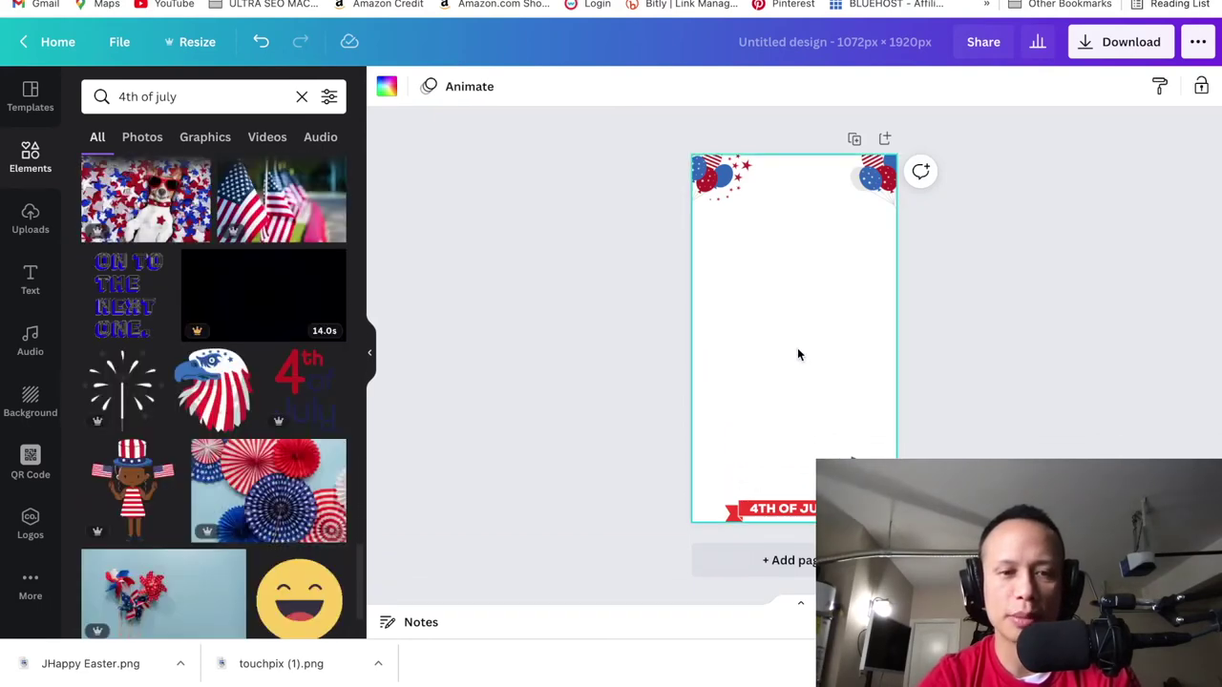
drag(141, 489, 753, 399)
drag(813, 352, 721, 499)
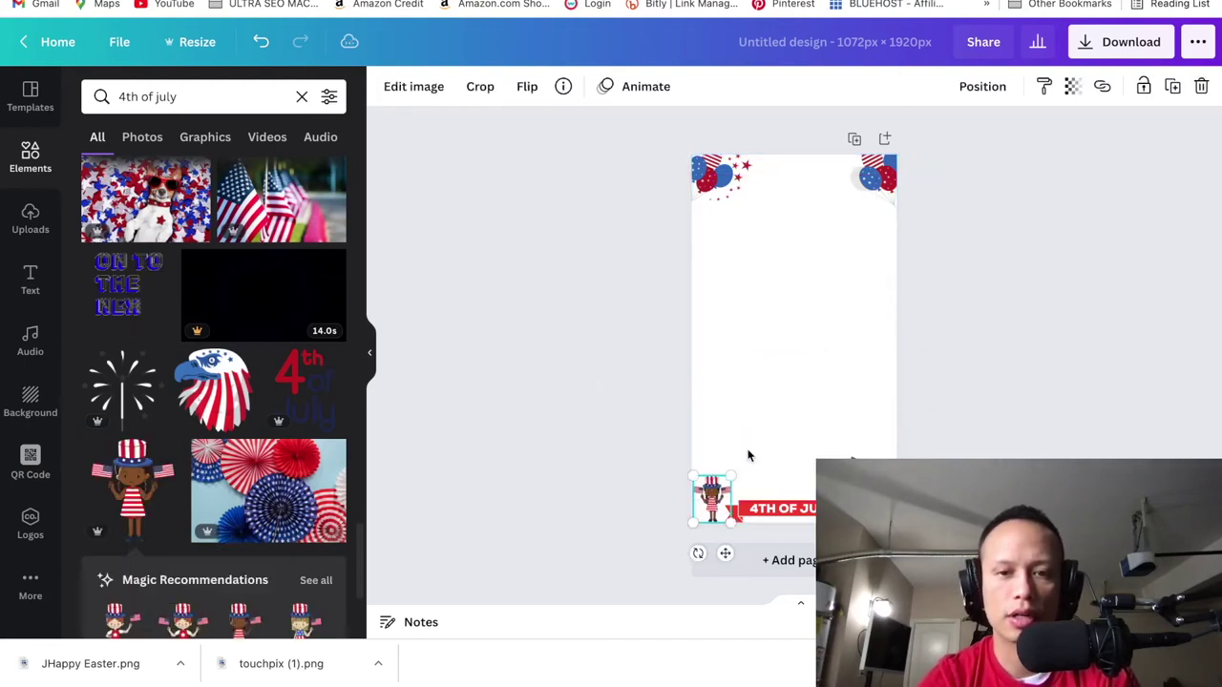
click(749, 453)
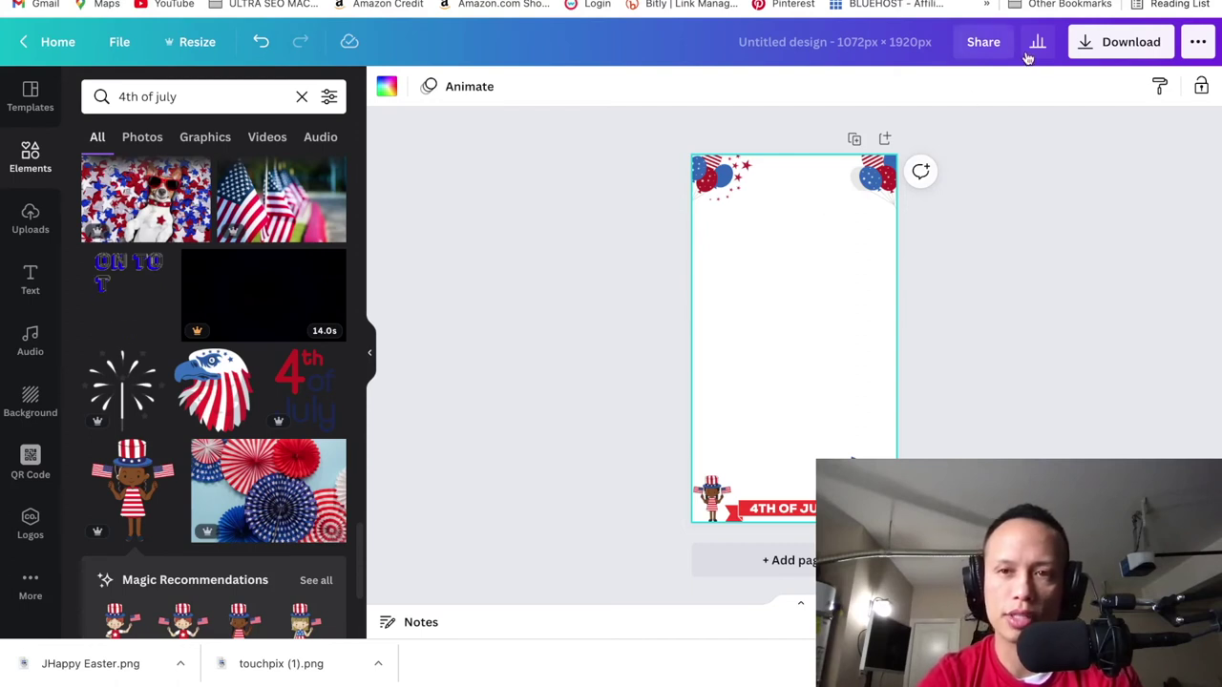
click(1084, 47)
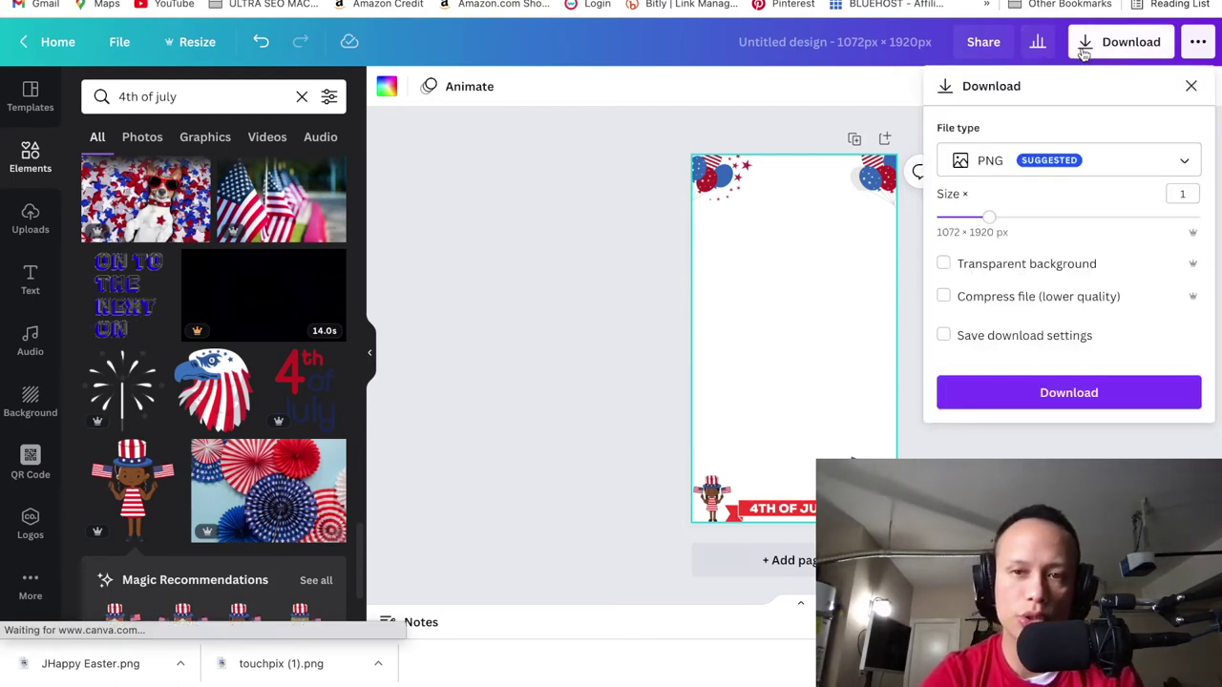
- Download the design as a 1072×1920 PNG with Transparent background ticked
click(943, 264)
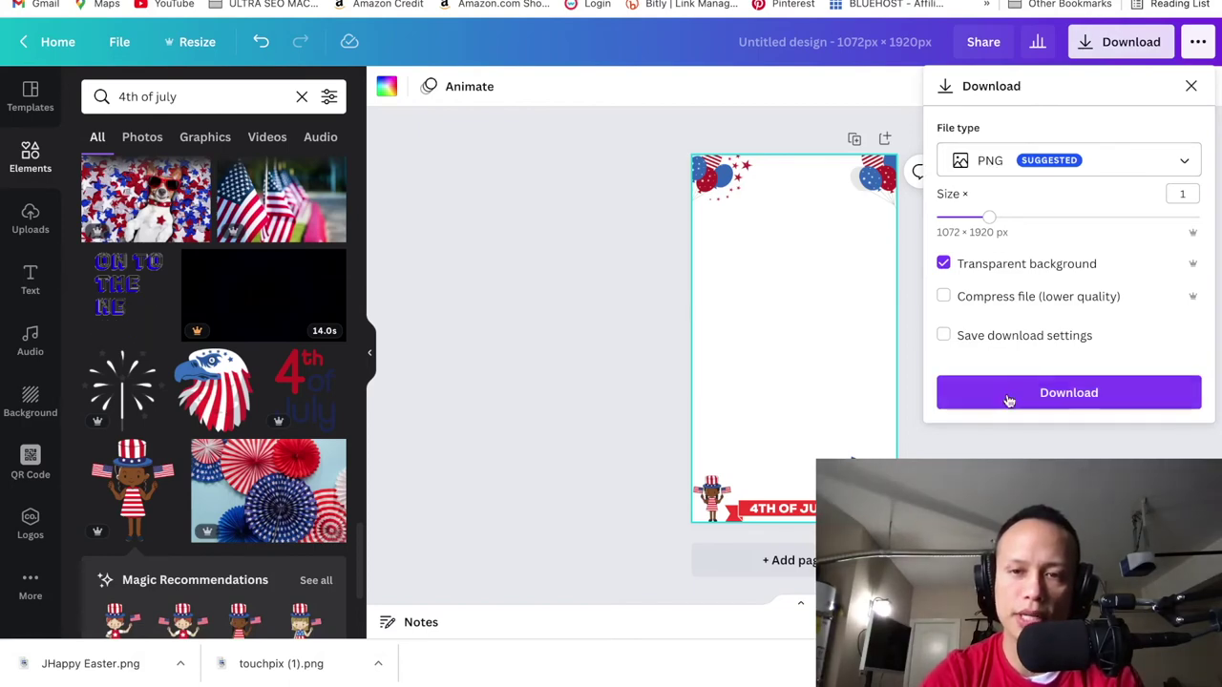
click(1021, 406)
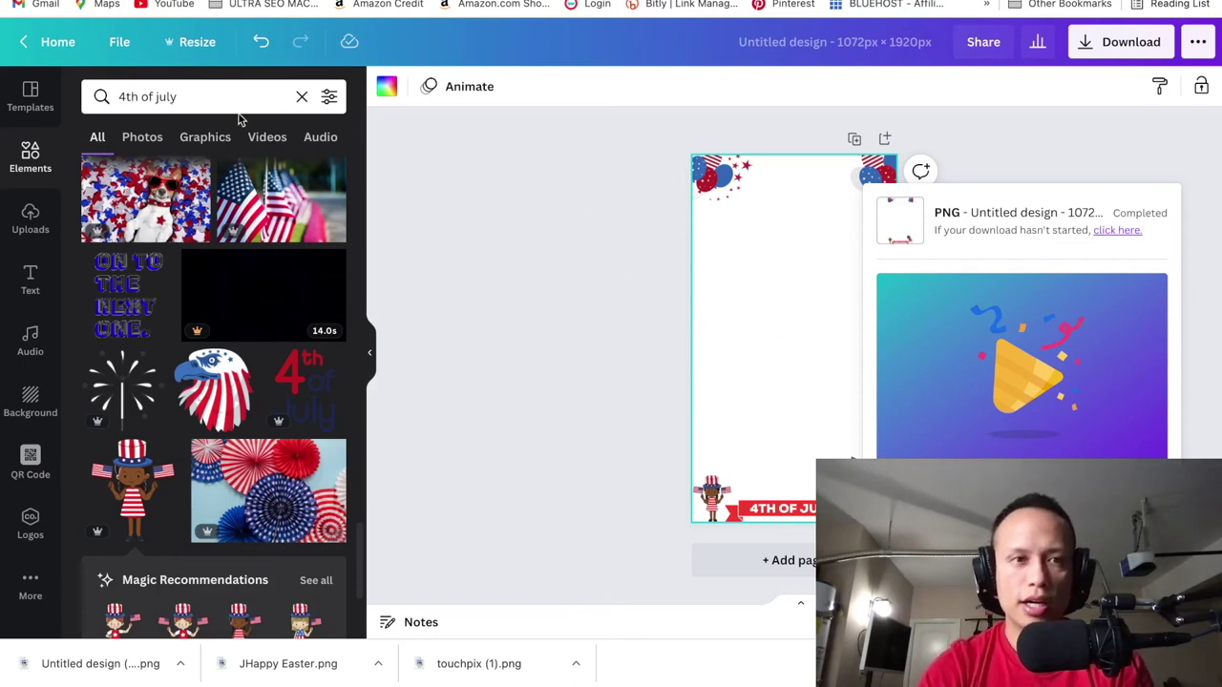
- Review the Canva Pro trial subscription under Billing & teams in account settings
click(55, 42)
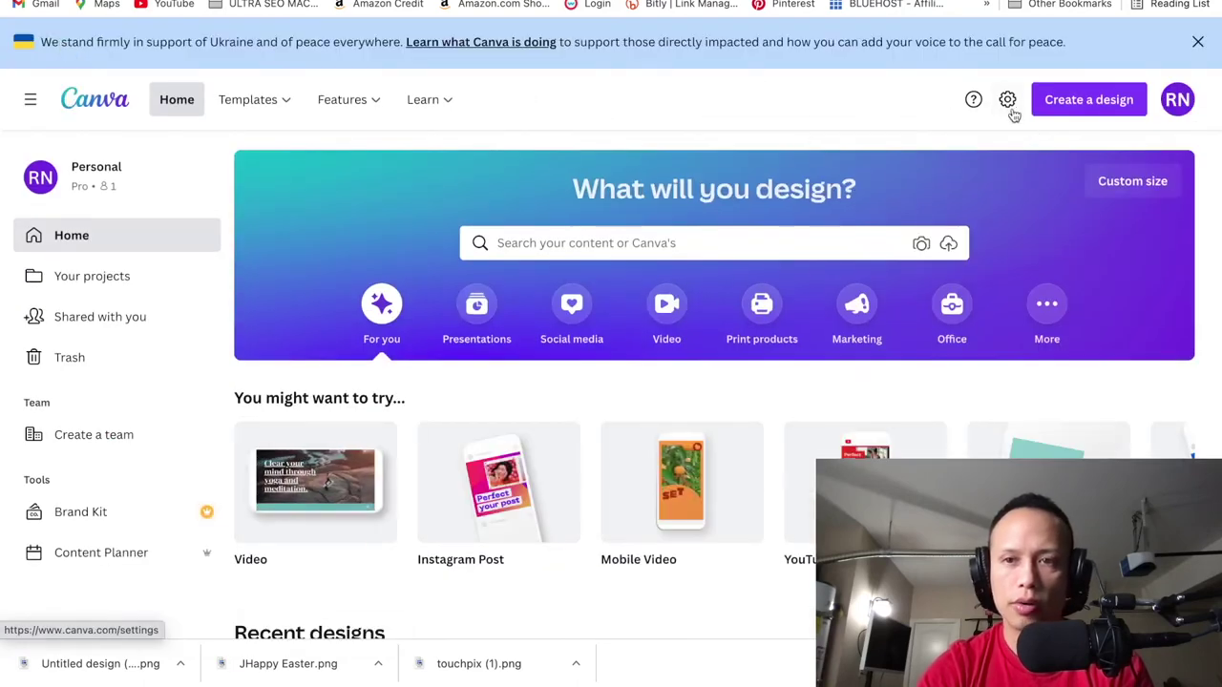
click(1007, 99)
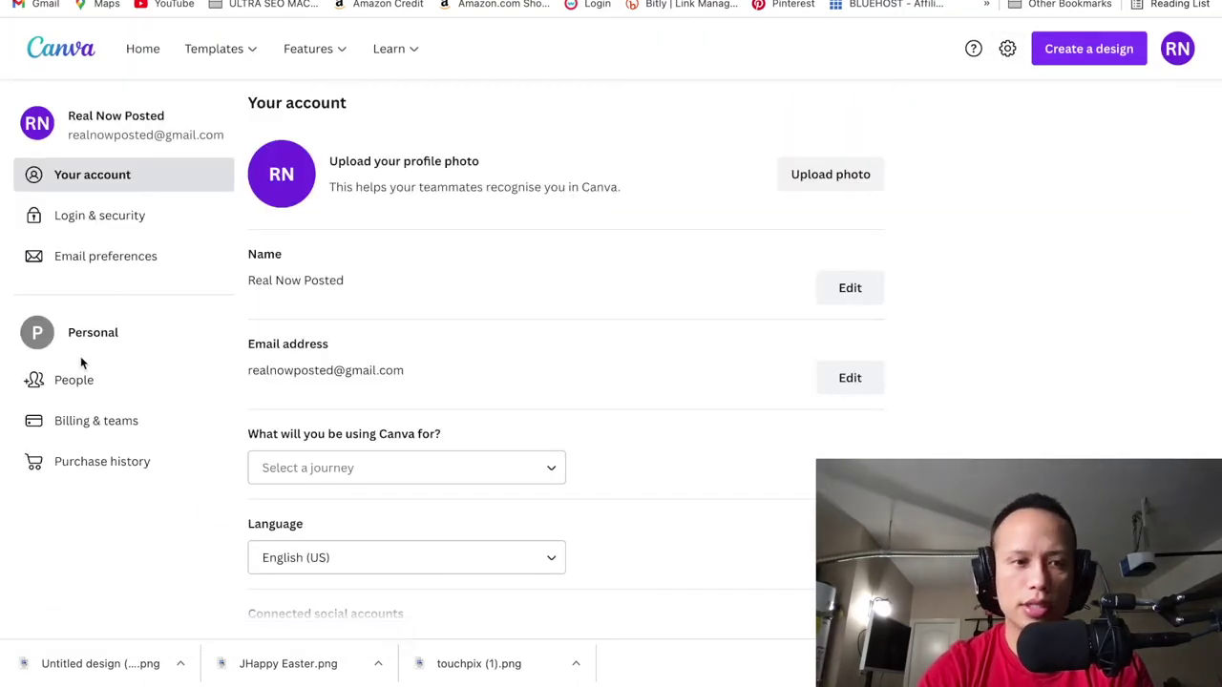
click(76, 423)
scroll(506, 416, down, 2)
scroll(461, 302, down, 5)
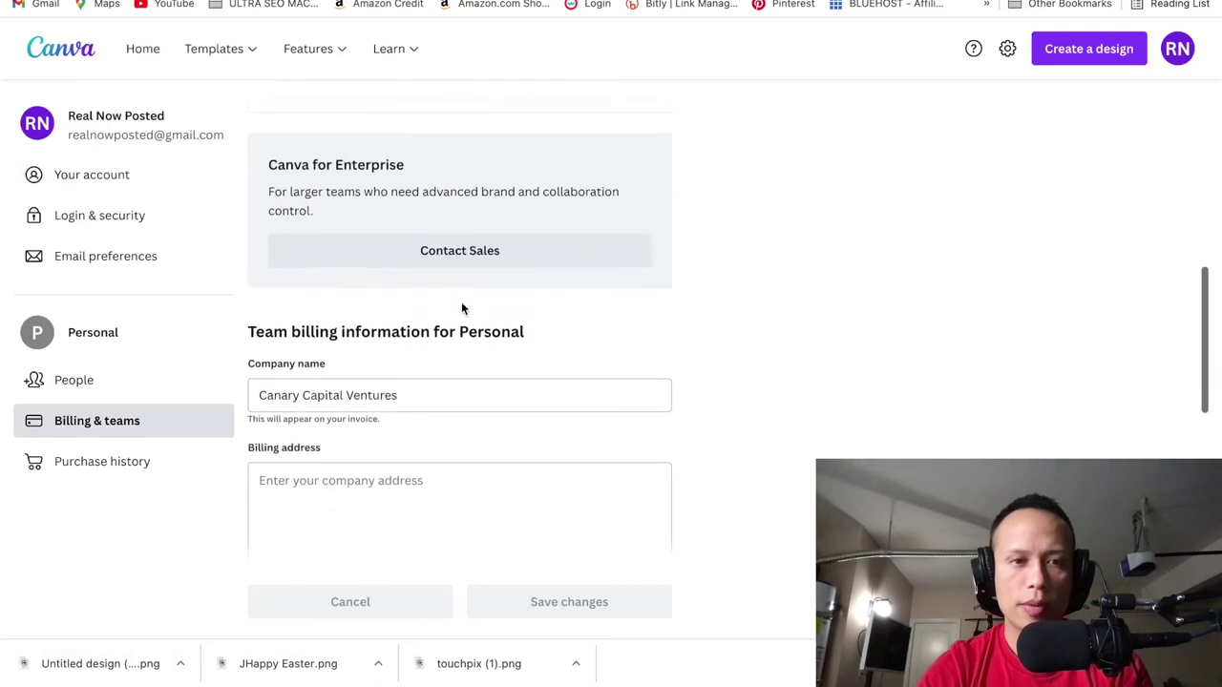
scroll(453, 277, up, 3)
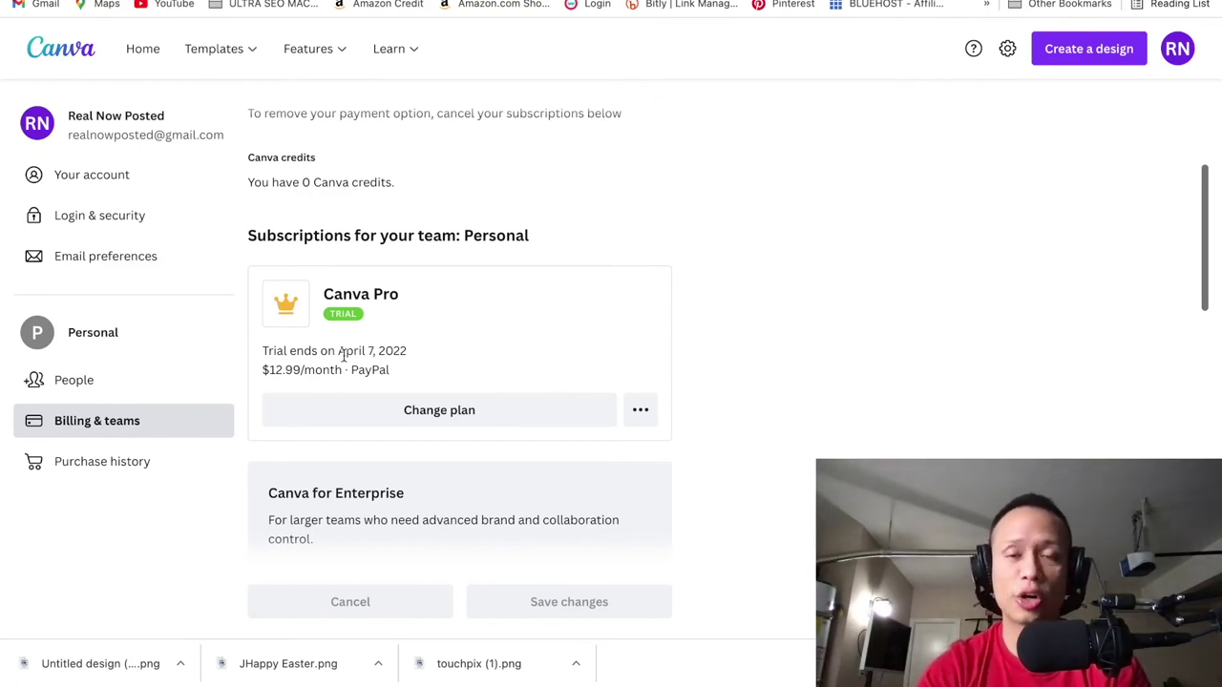
scroll(344, 355, up, 1)
scroll(344, 360, up, 1)
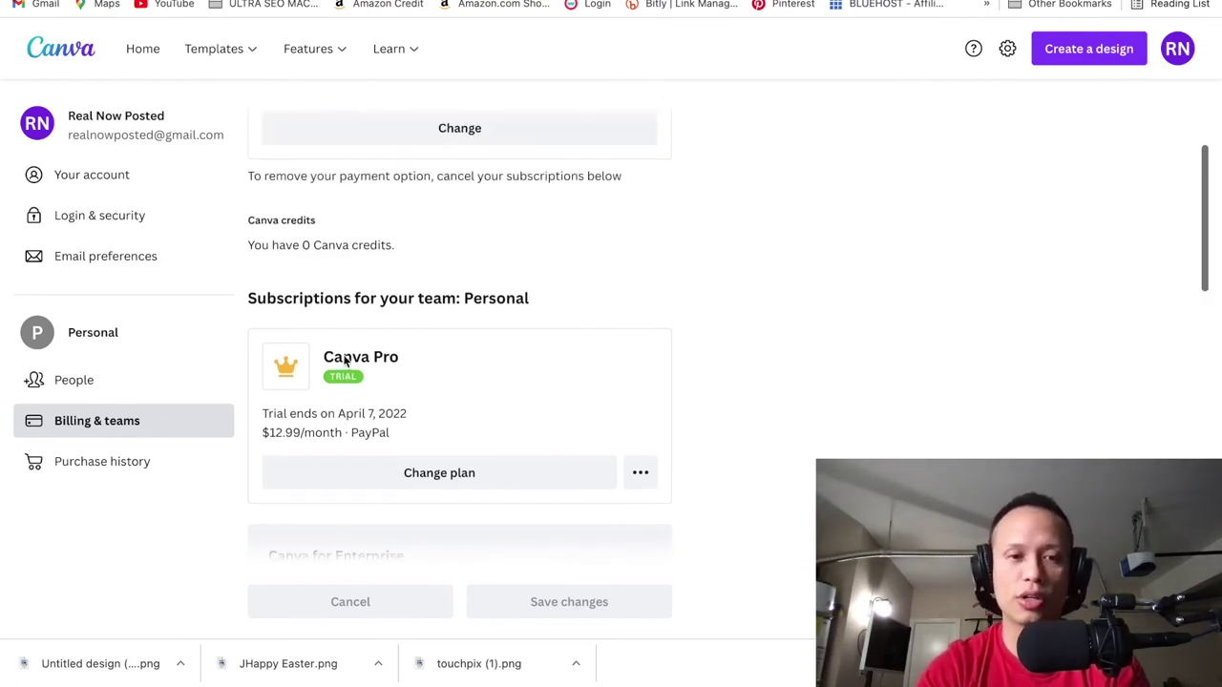
scroll(330, 381, down, 1)
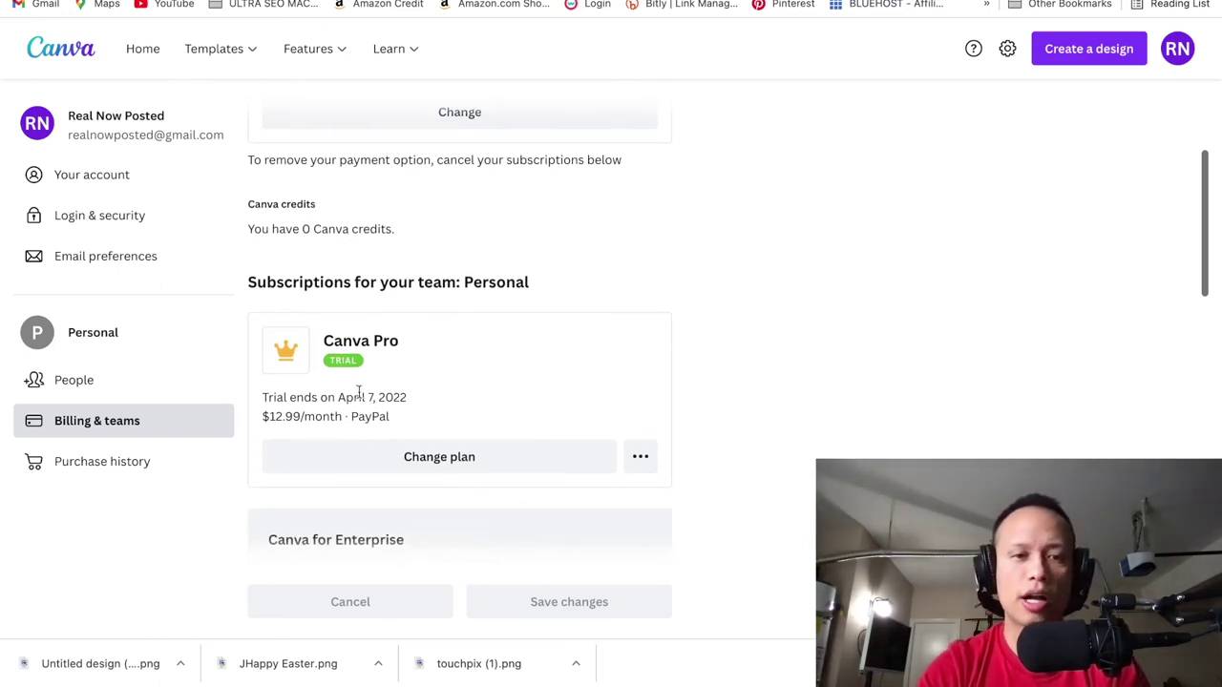
scroll(410, 435, up, 3)
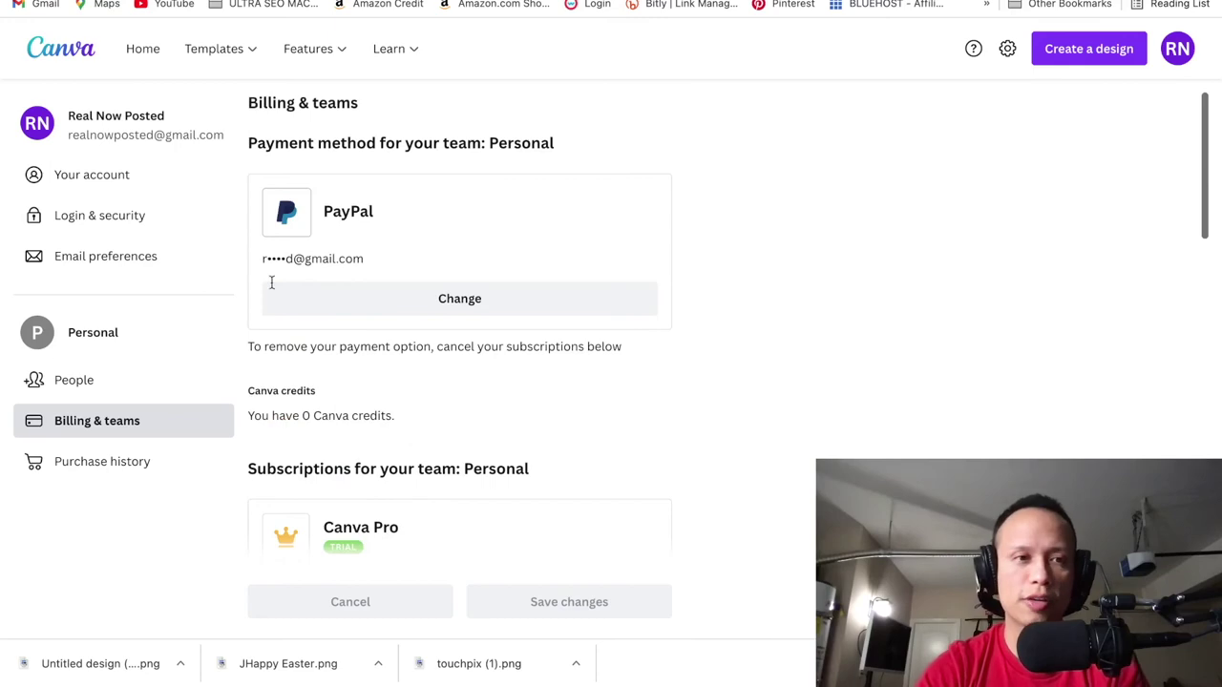
- Return to the Canva home page and scroll through it
click(77, 54)
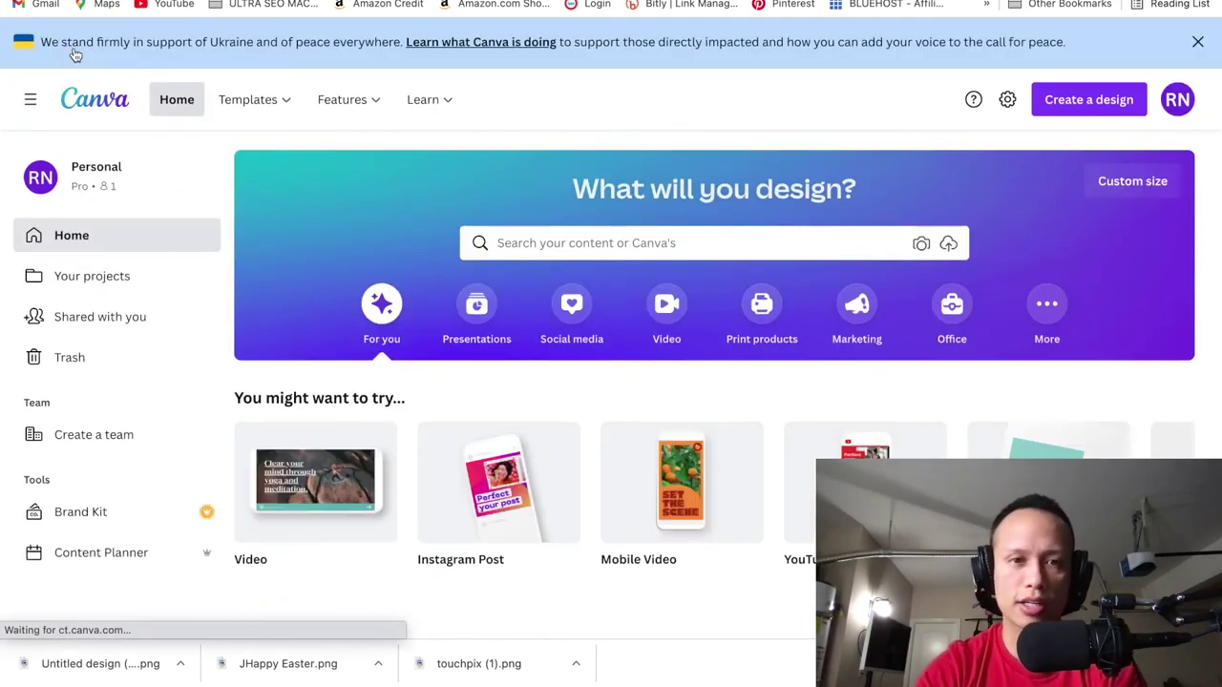
mouse_move(250, 99)
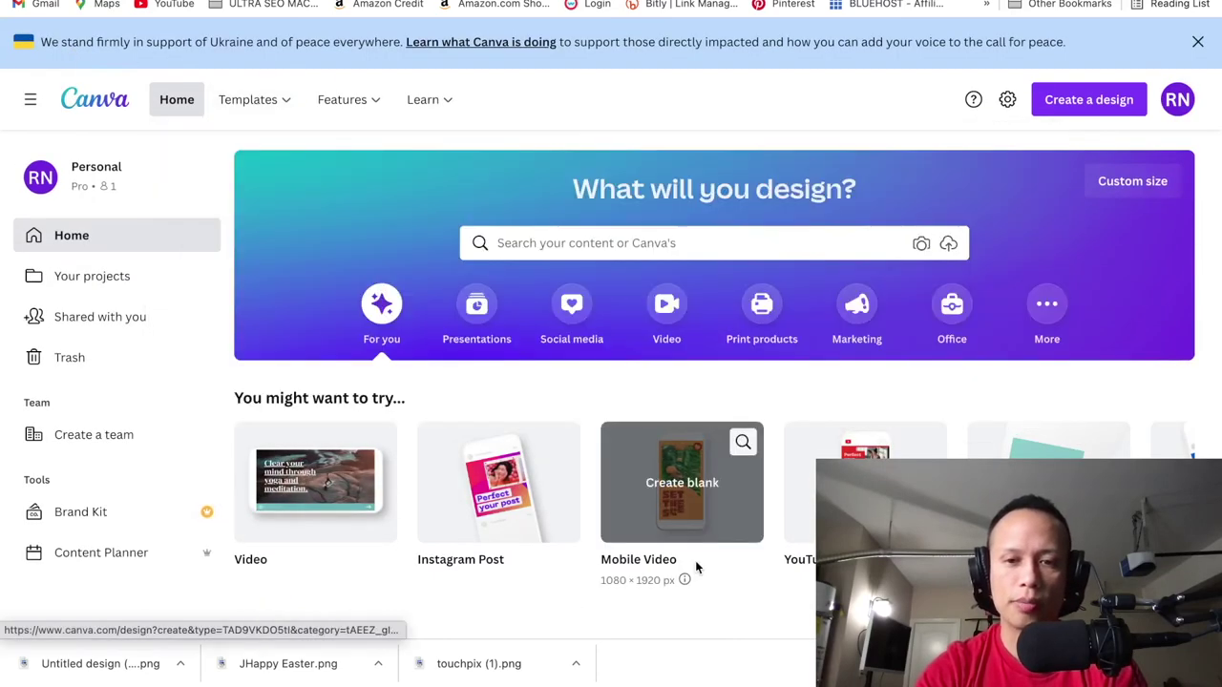
scroll(695, 560, down, 1)
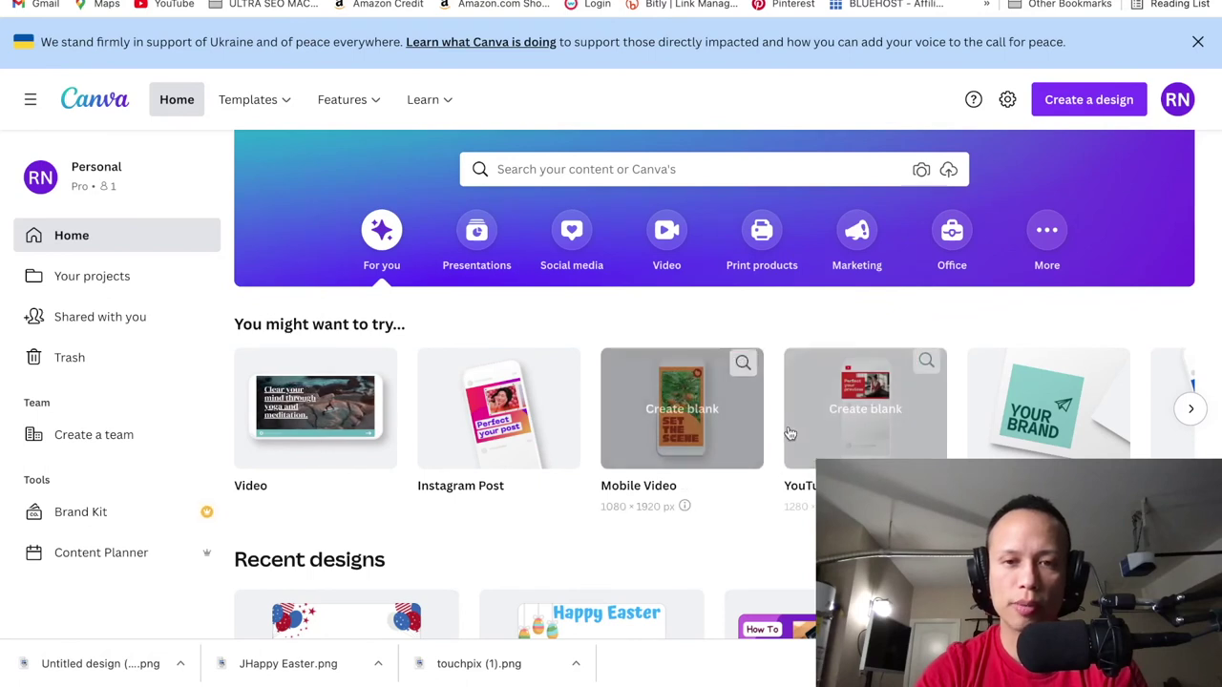
scroll(674, 484, down, 1)
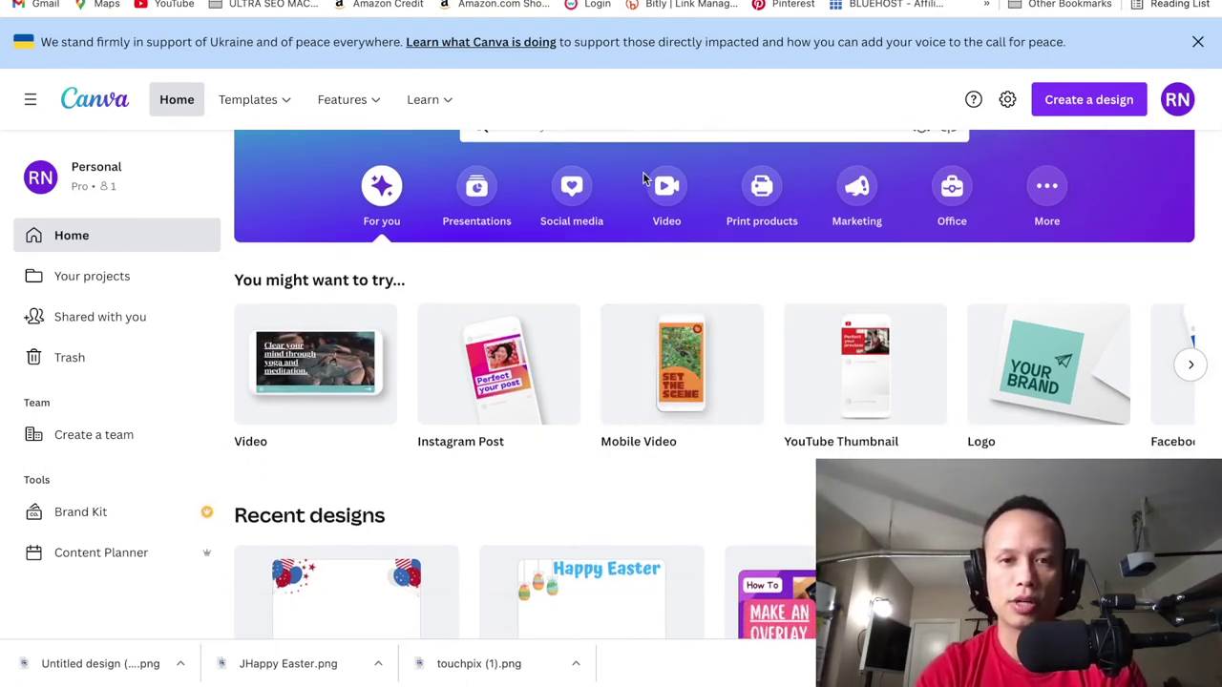
scroll(585, 301, up, 2)
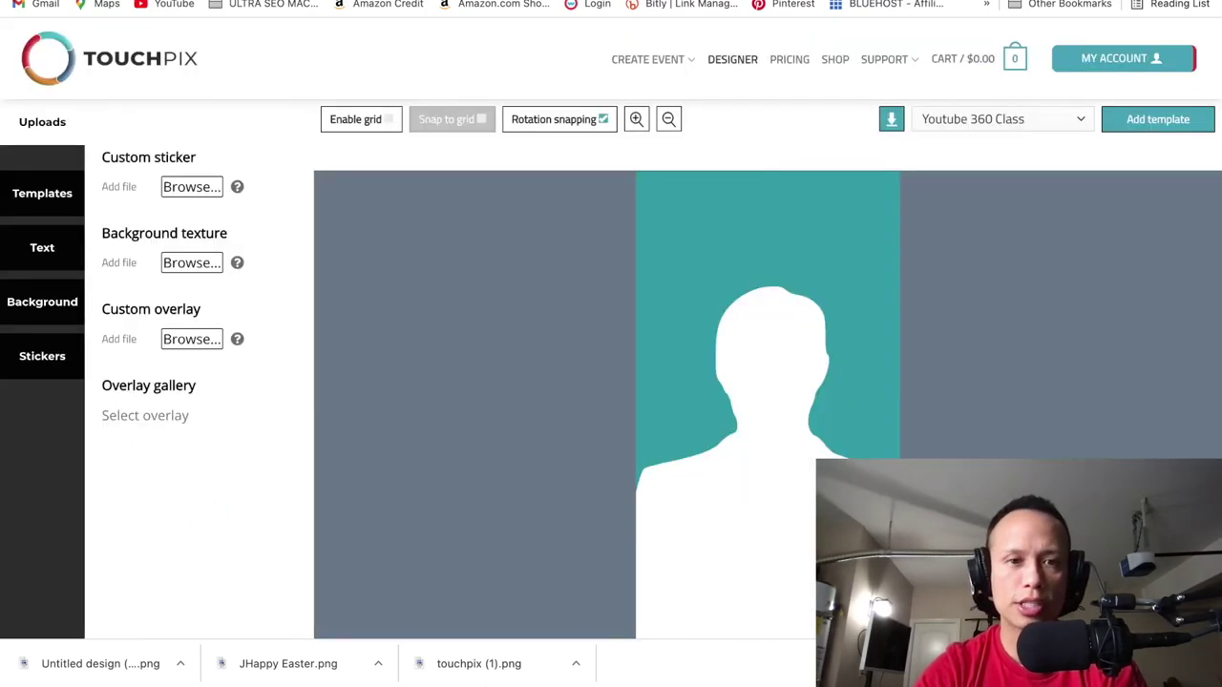
- Upload Untitled design (3).png as the custom overlay, apply it, and add the template
mouse_move(256, 372)
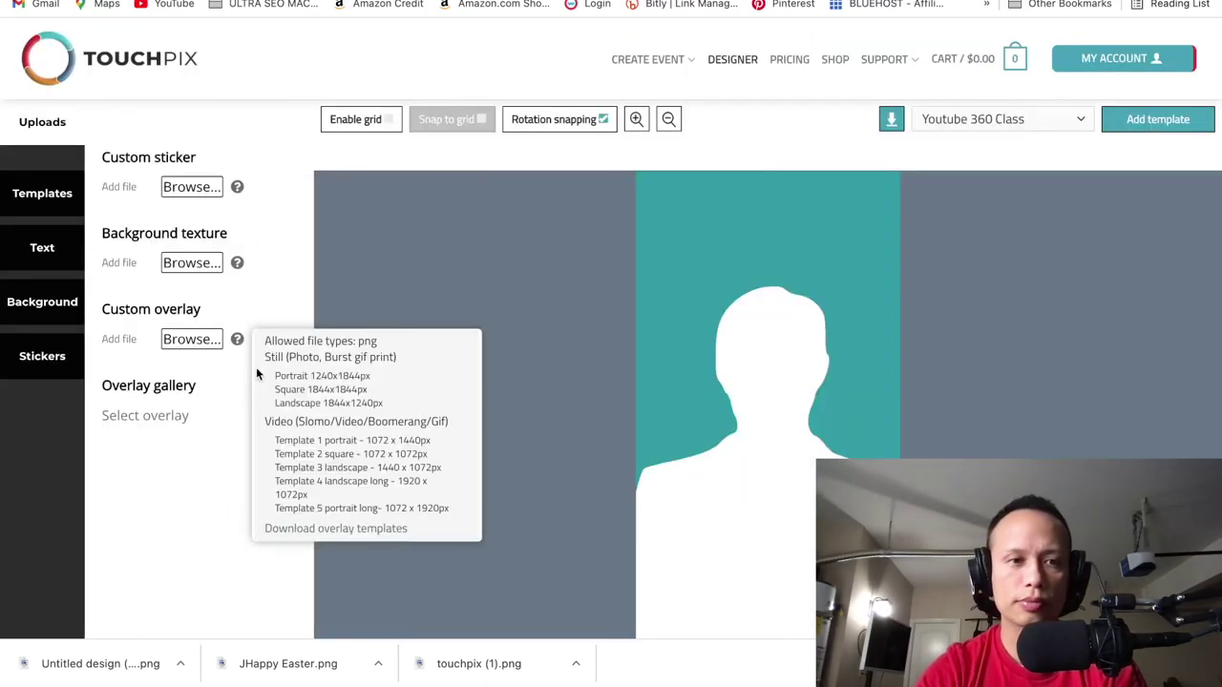
click(209, 346)
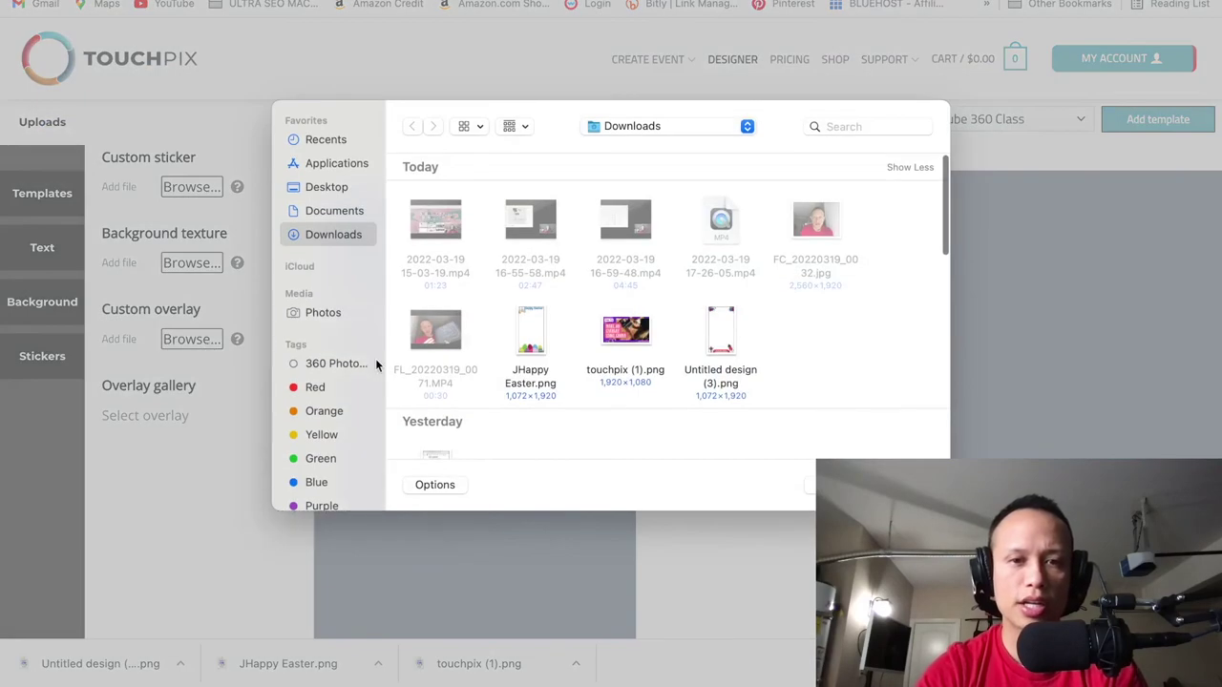
double_click(727, 349)
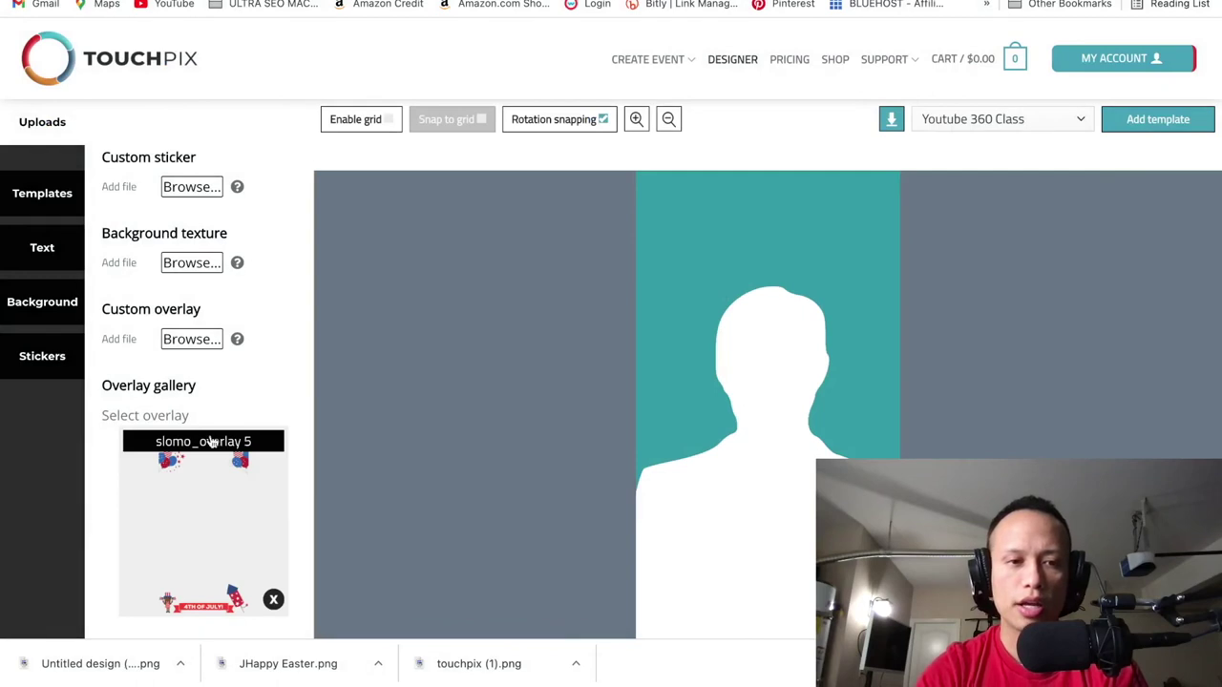
click(217, 527)
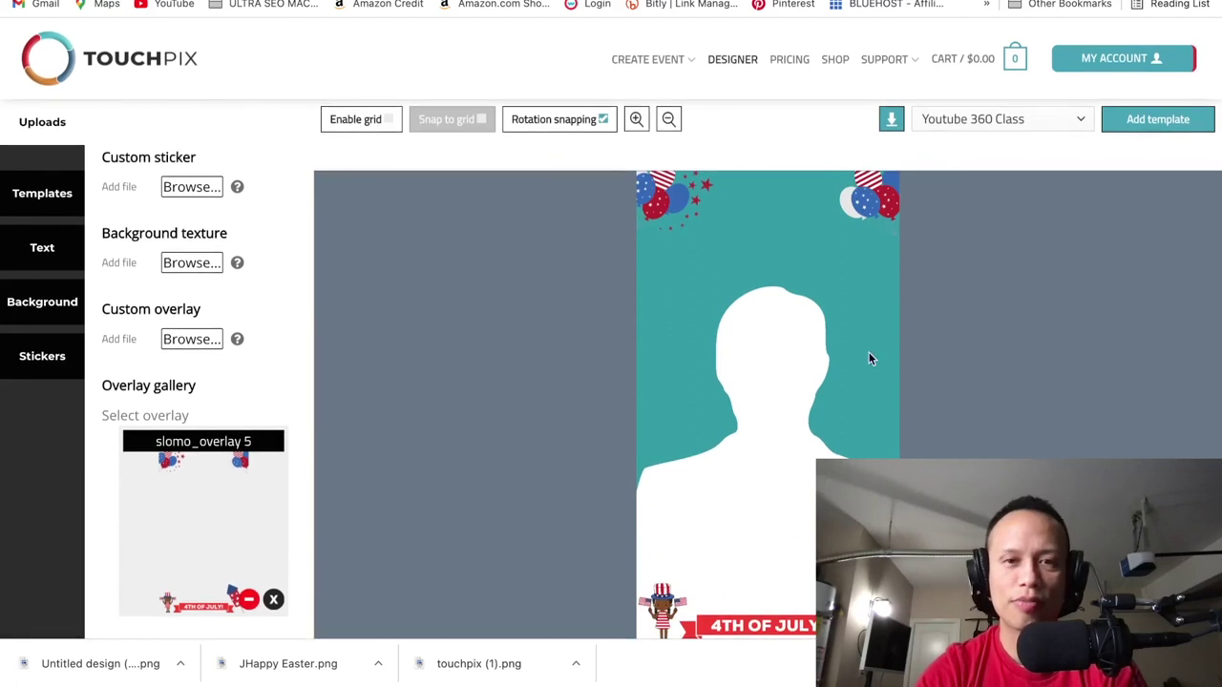
click(1136, 124)
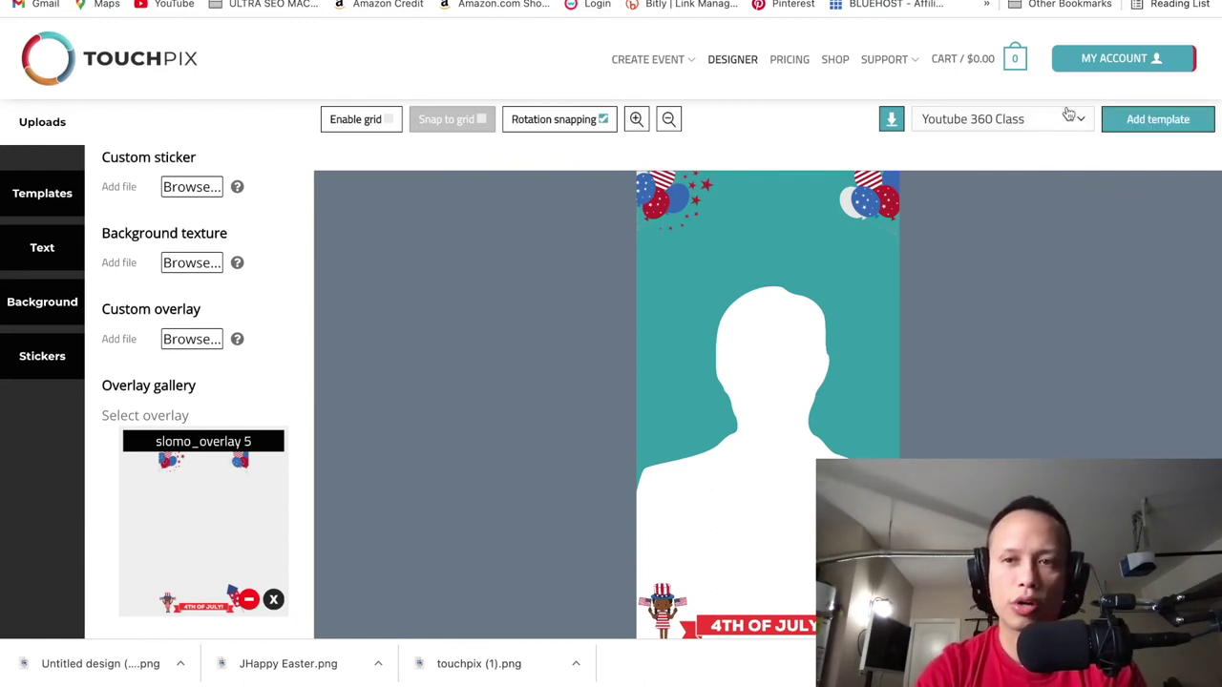
mouse_move(1088, 59)
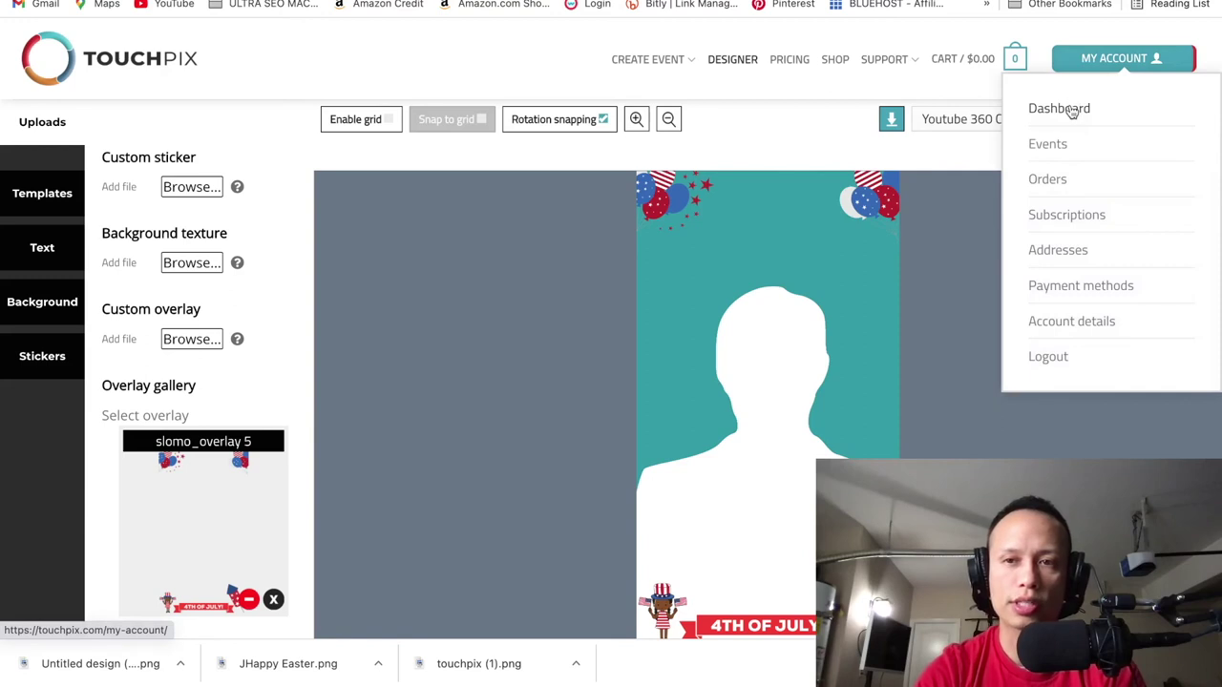
- Go to the MY ACCOUNT Dashboard and open the Events list
click(1065, 109)
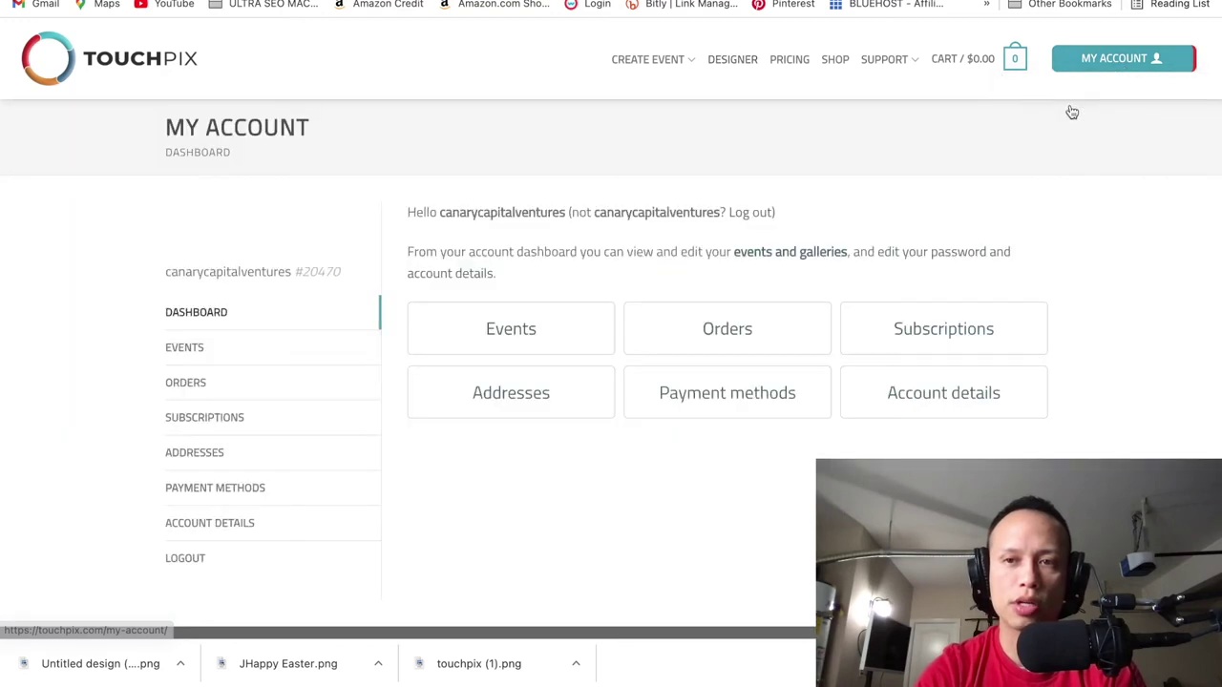
click(542, 338)
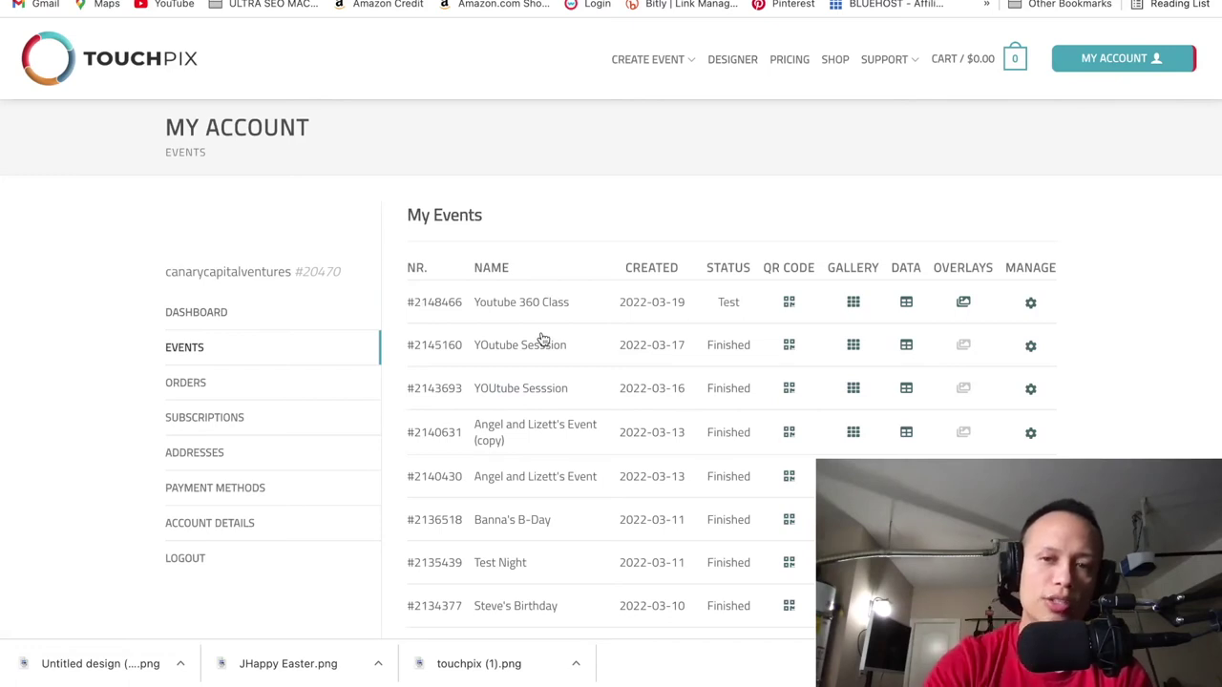
- Show Youtube 360 Class overlays and confirm the 4th of July Slomo PNG preview
click(963, 302)
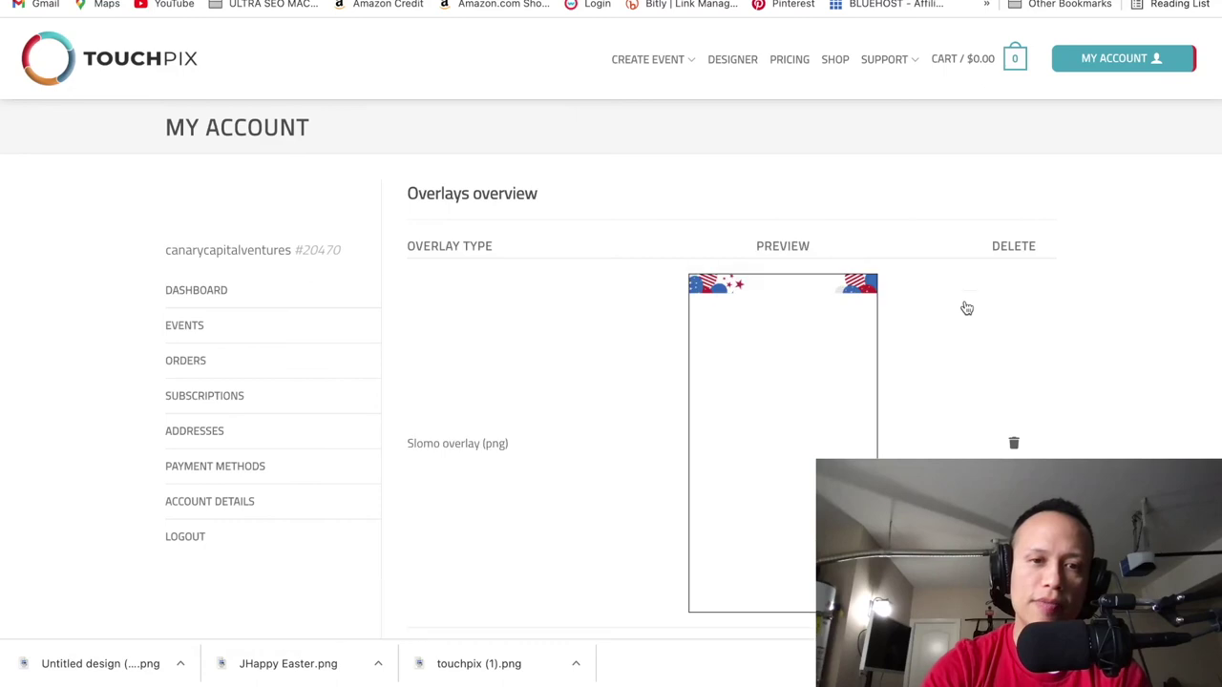
scroll(966, 308, down, 1)
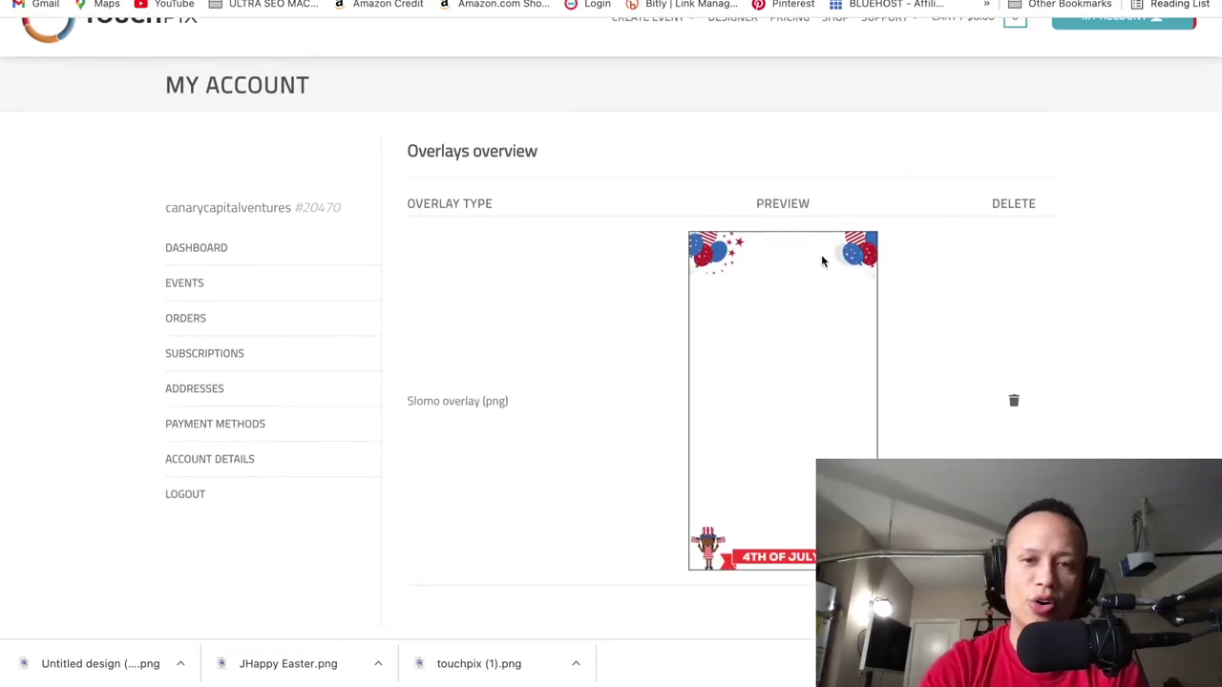
scroll(827, 368, up, 1)
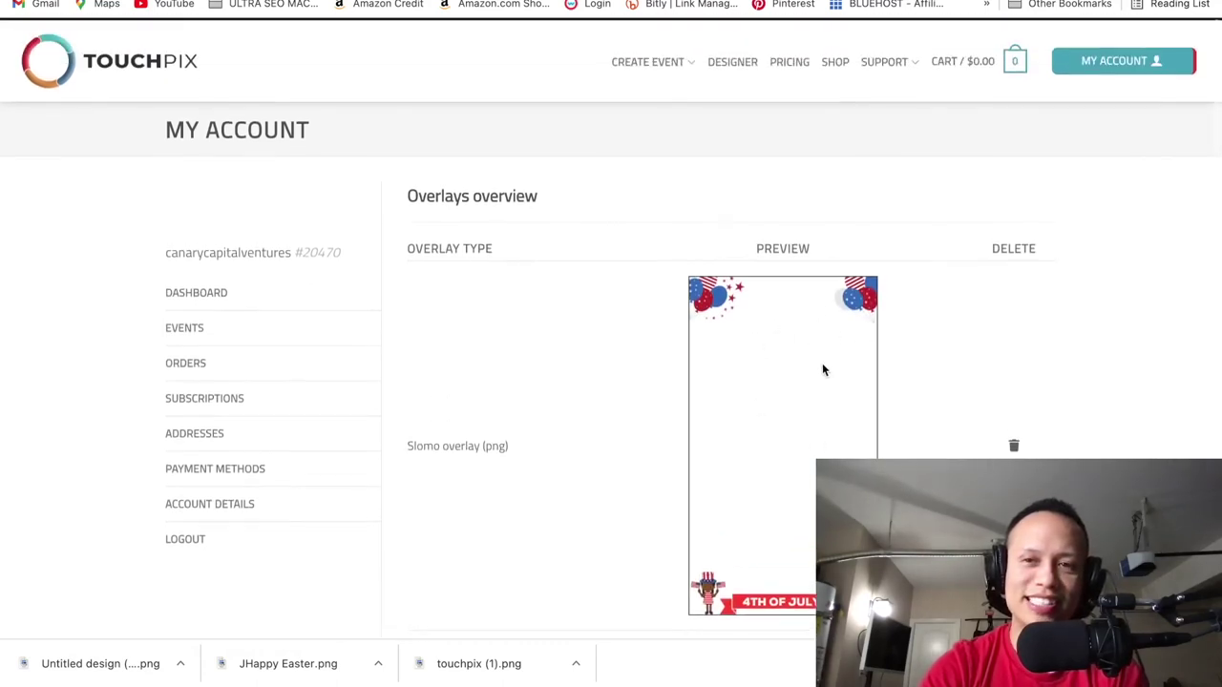